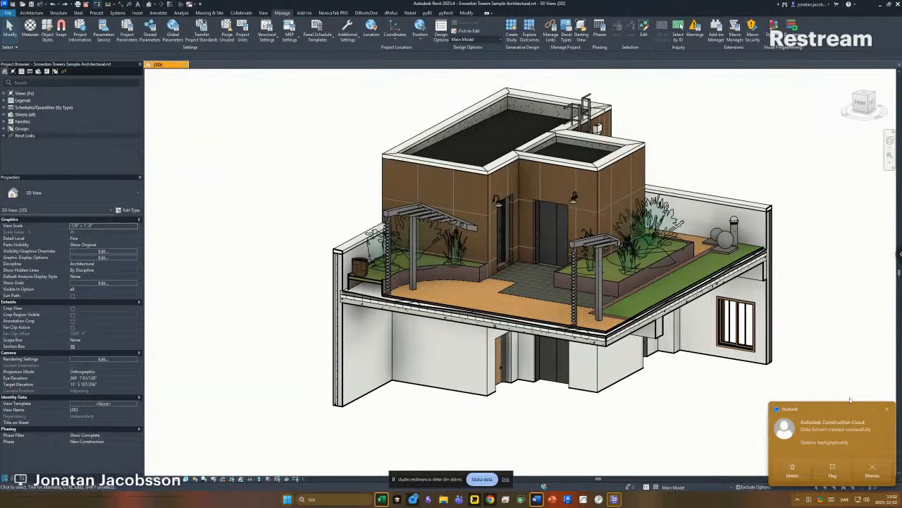
- Switch to Chrome, open a new tab as the only one, and load the IFC Tester site, ifctester.org
click(887, 409)
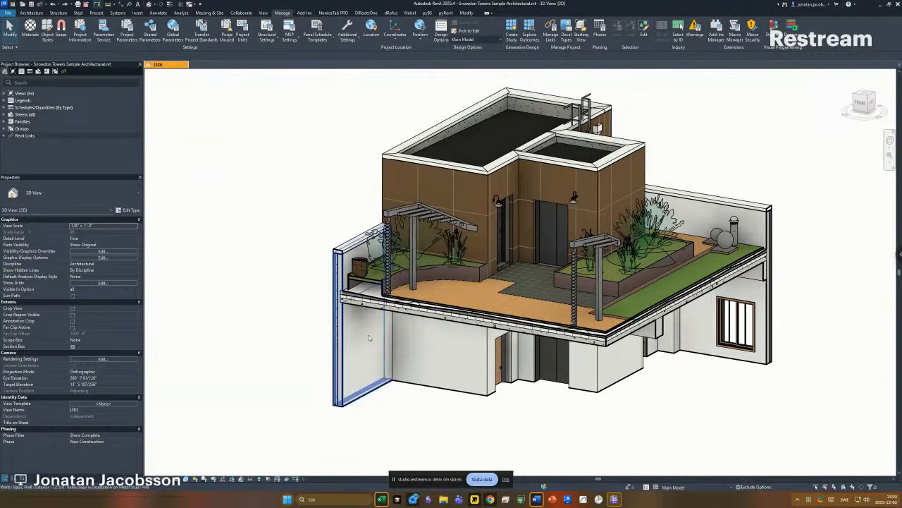
click(490, 500)
key(ctrl+t)
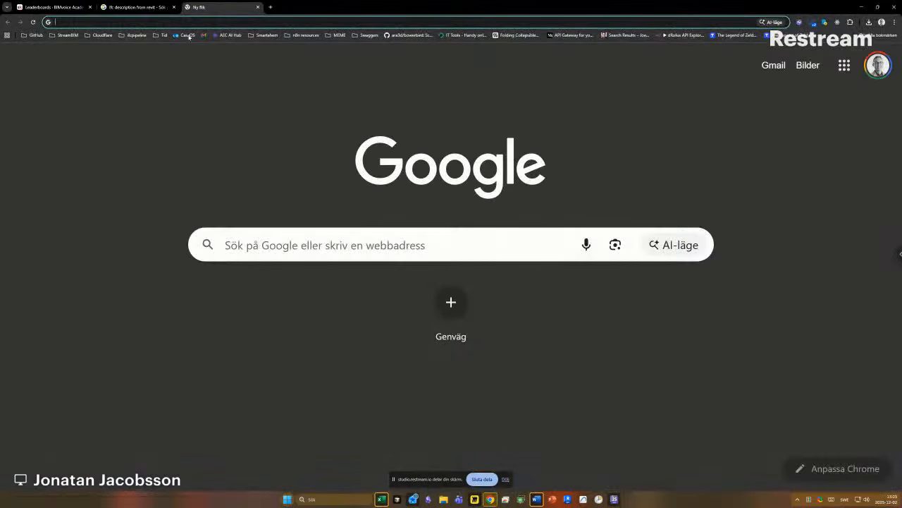
right_click(228, 8)
click(262, 117)
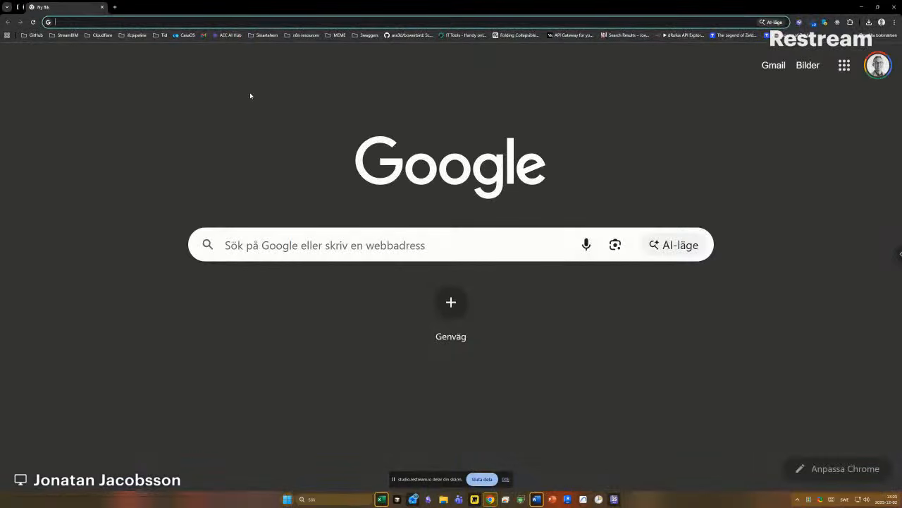
text(ifctester)
key(Return)
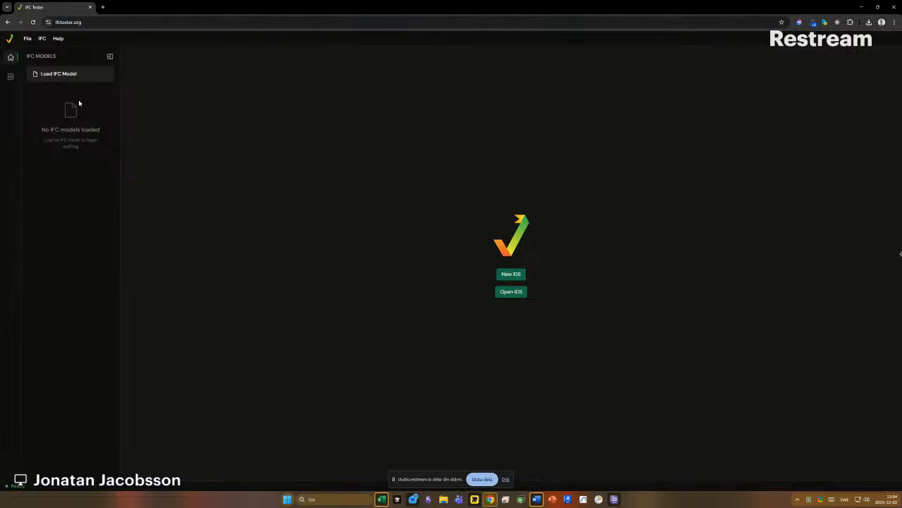
key(ctrl+plus)
key(ctrl+plus)
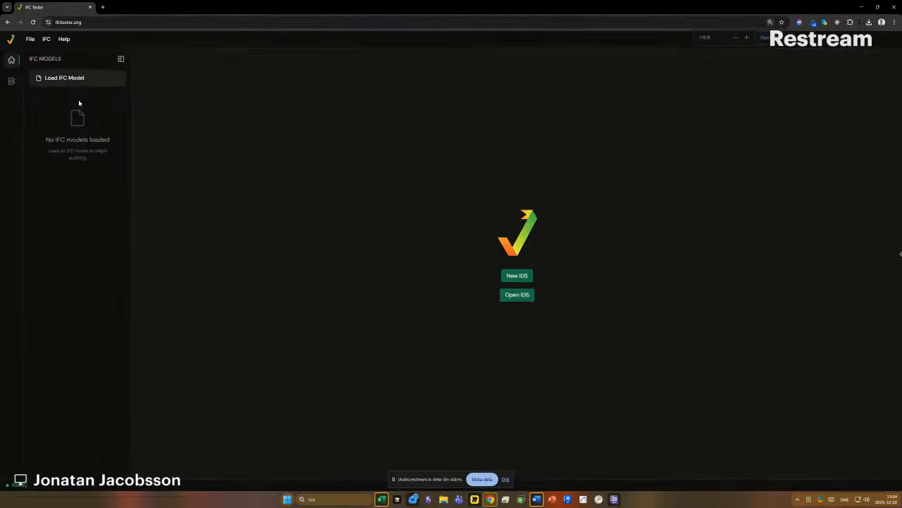
key(ctrl+0)
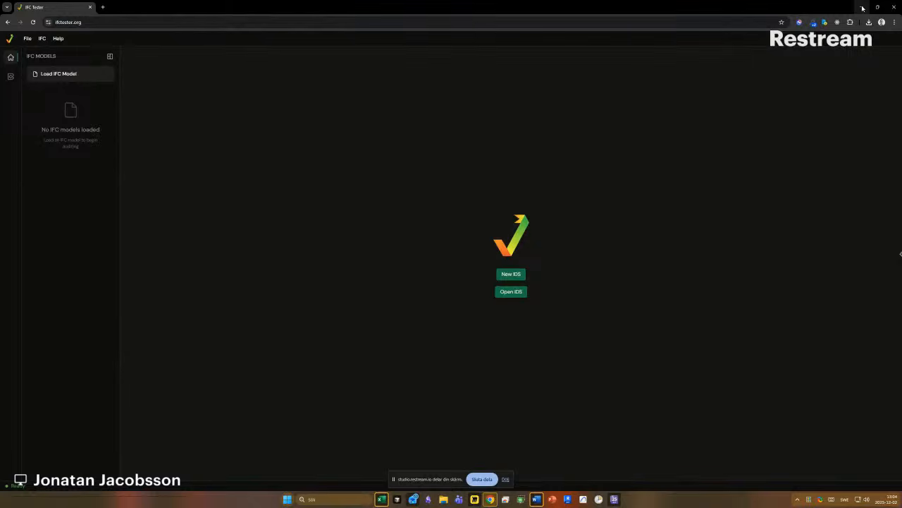
- Return to Revit and open the ifcTester add-in beside the 3D view, with the whole building in view
click(863, 7)
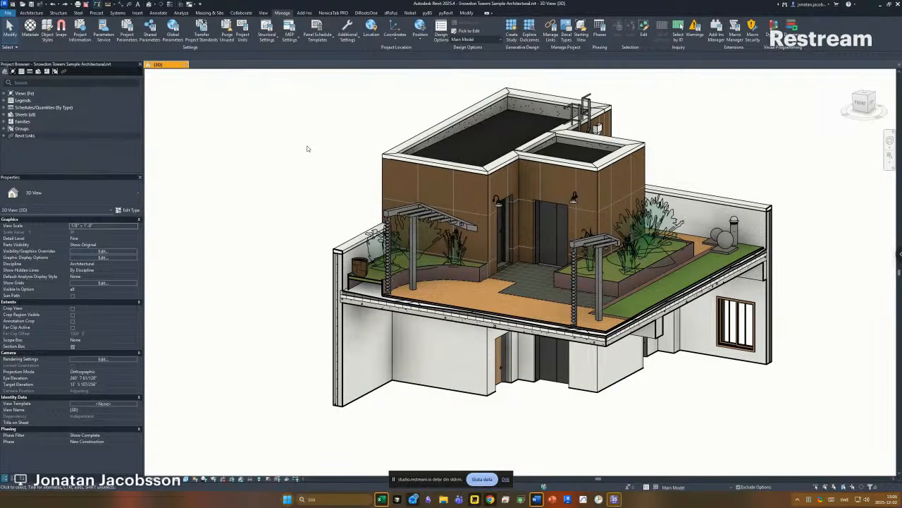
click(304, 13)
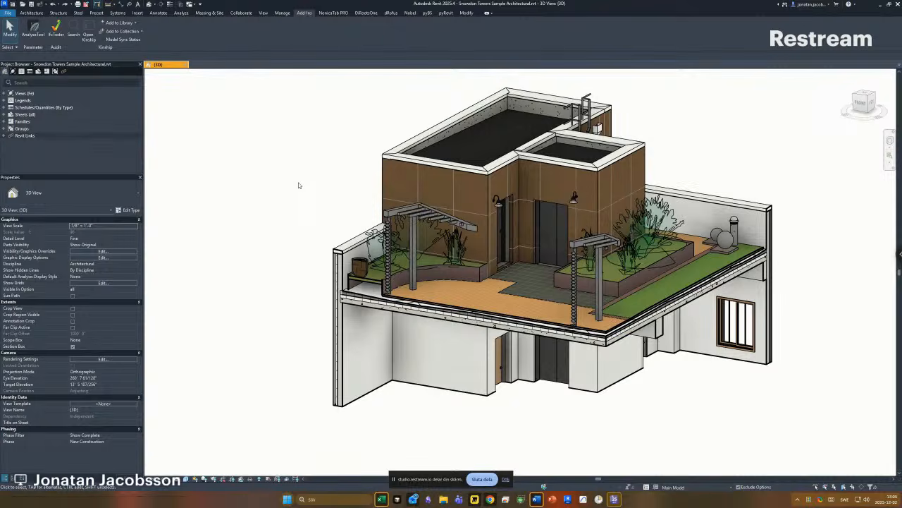
click(366, 13)
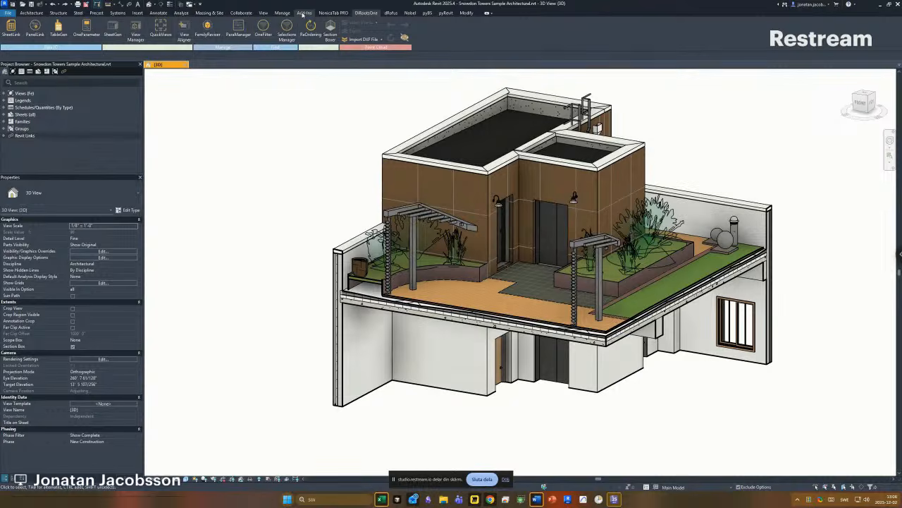
click(302, 14)
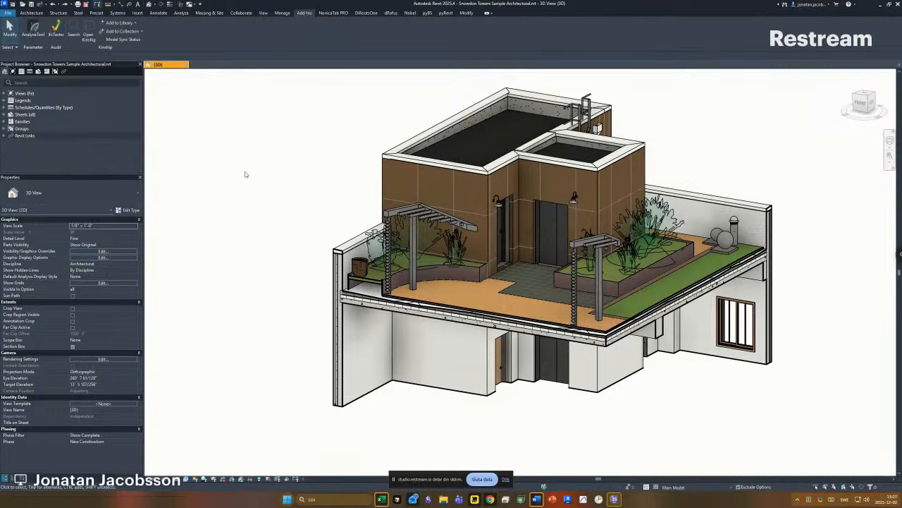
click(62, 33)
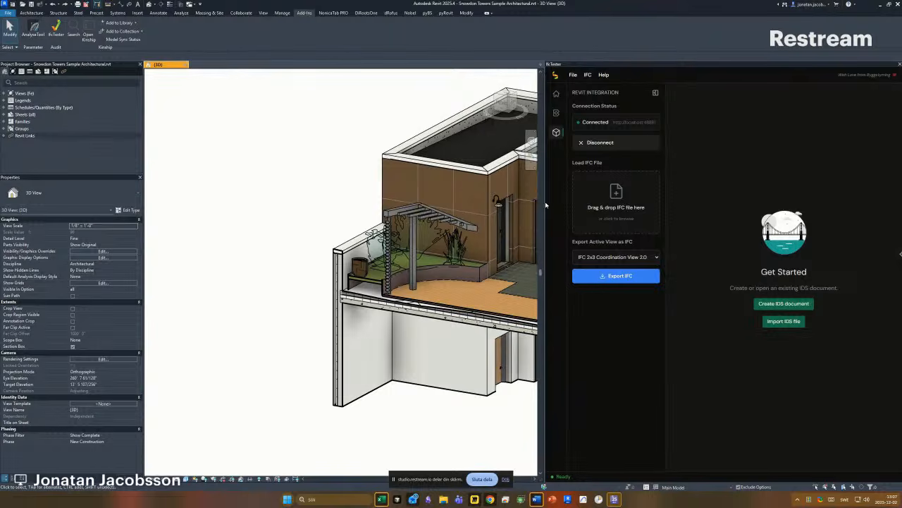
scroll(380, 139, down, 5)
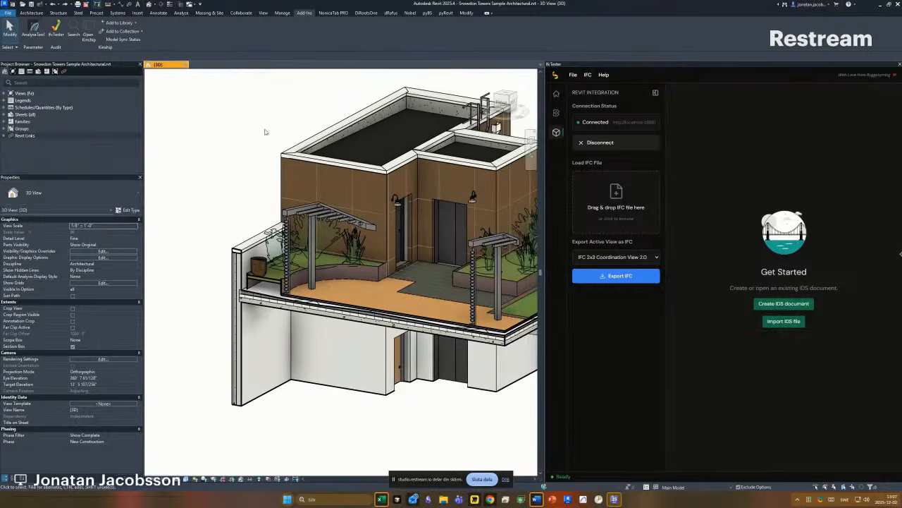
scroll(379, 117, up, 5)
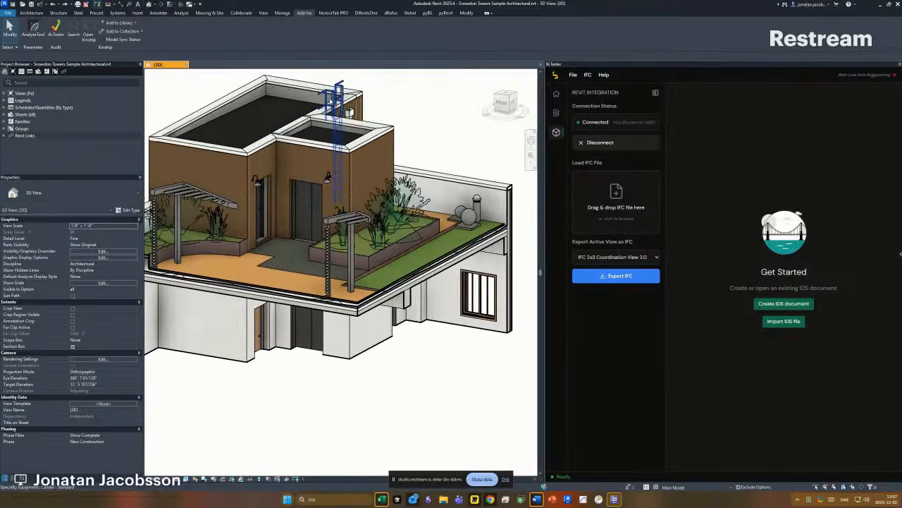
scroll(378, 117, down, 2)
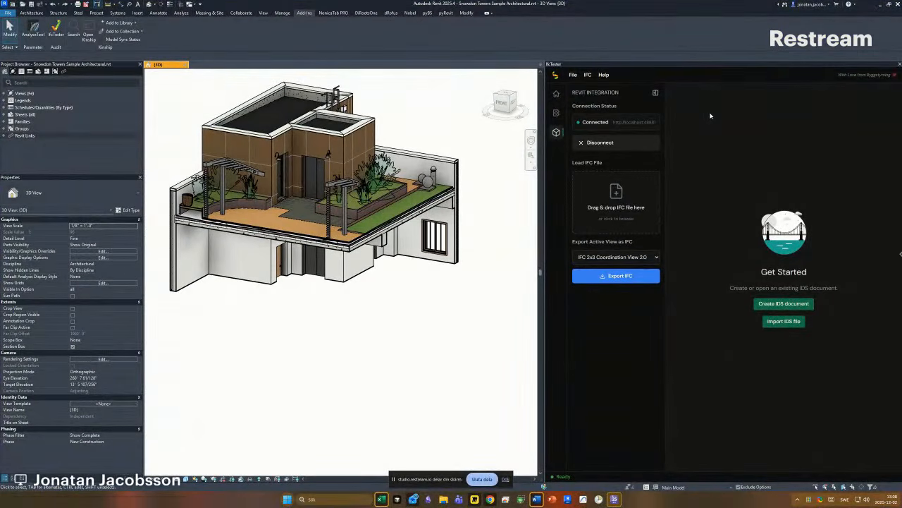
- Compare ifcTester's IFC export configurations with the setups in Revit's own IFC export dialog, and leave without exporting
click(583, 258)
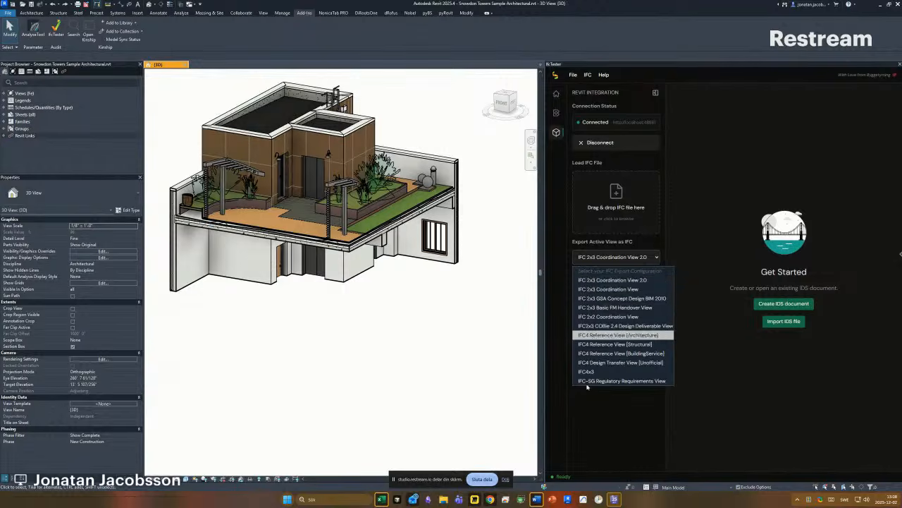
click(450, 342)
click(8, 13)
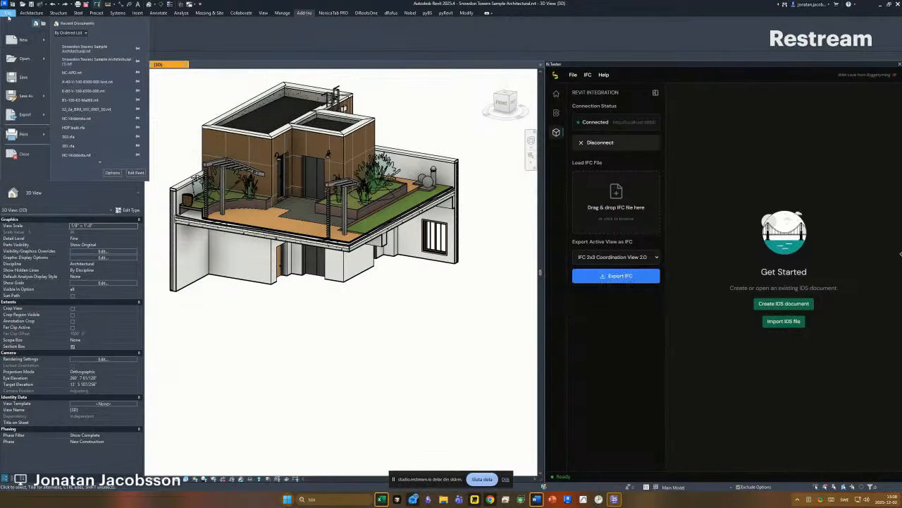
mouse_move(35, 114)
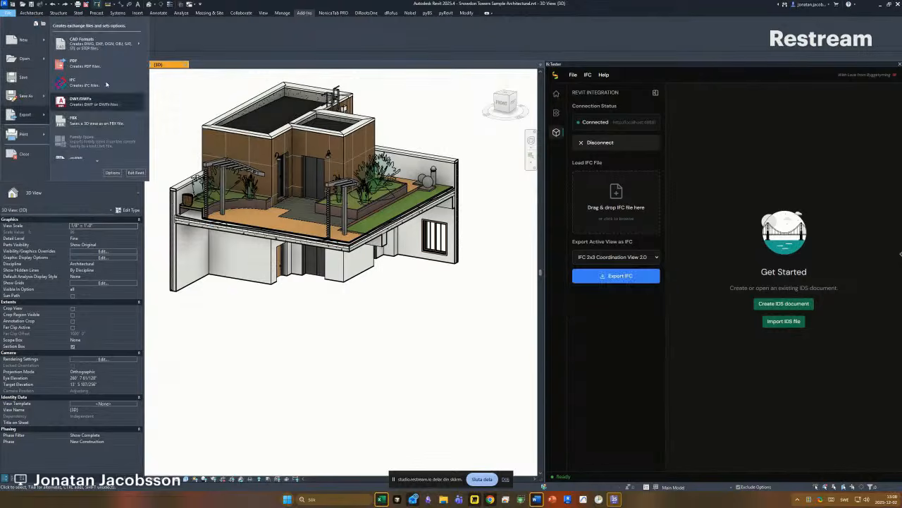
click(84, 102)
click(406, 155)
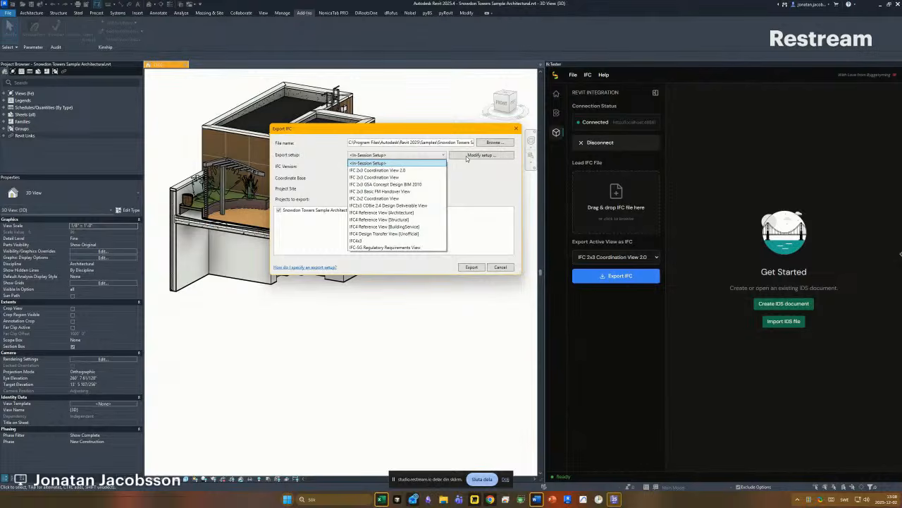
click(389, 170)
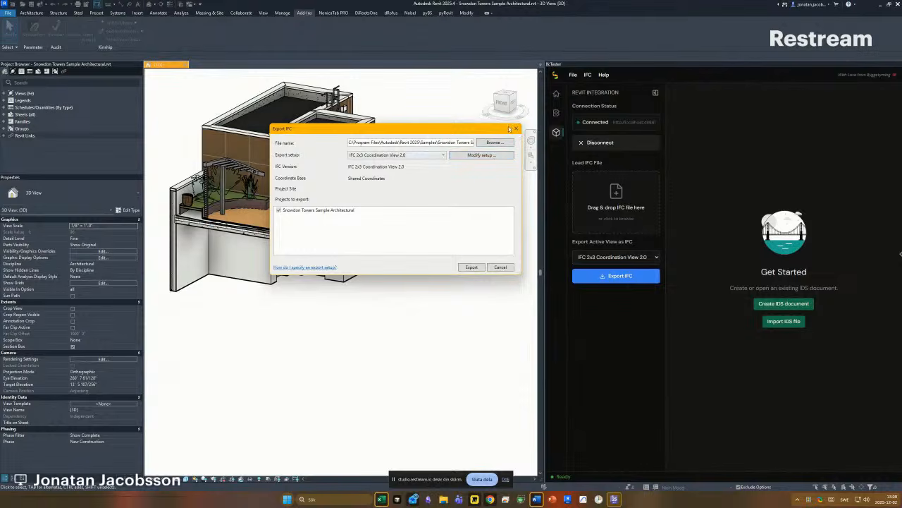
click(402, 157)
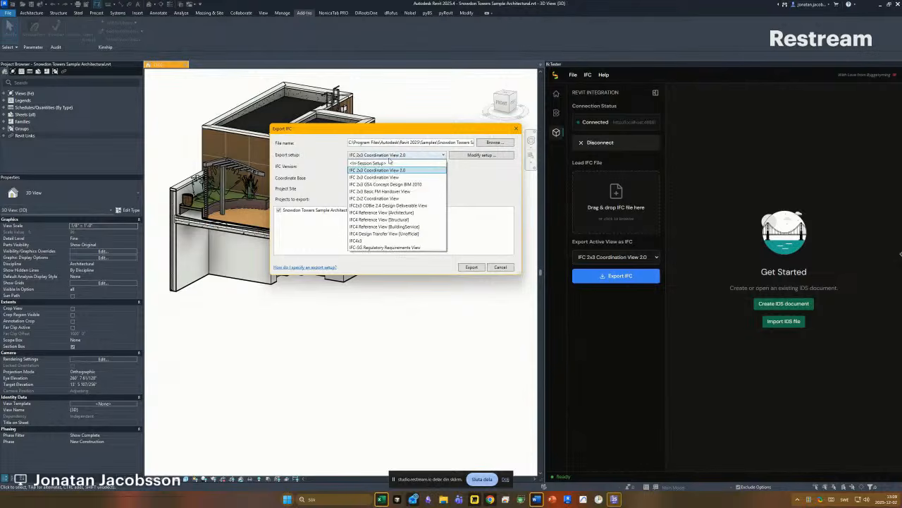
click(515, 129)
click(515, 129)
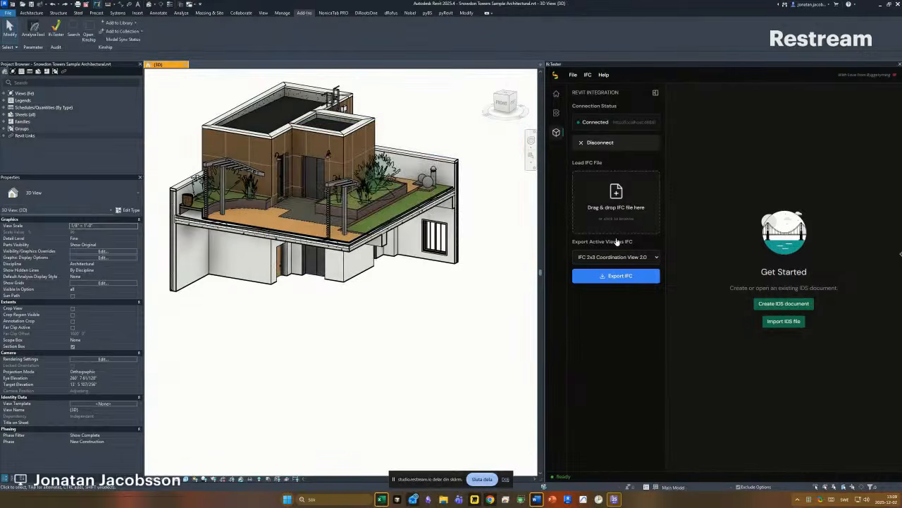
- Choose IFC 2x3 Coordination View 2.0 as ifcTester's configuration for exporting the active view
click(610, 257)
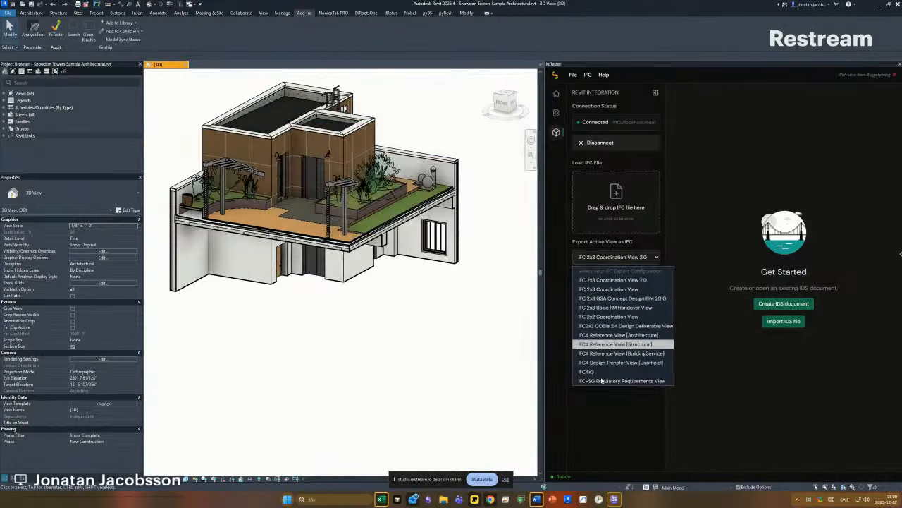
click(612, 280)
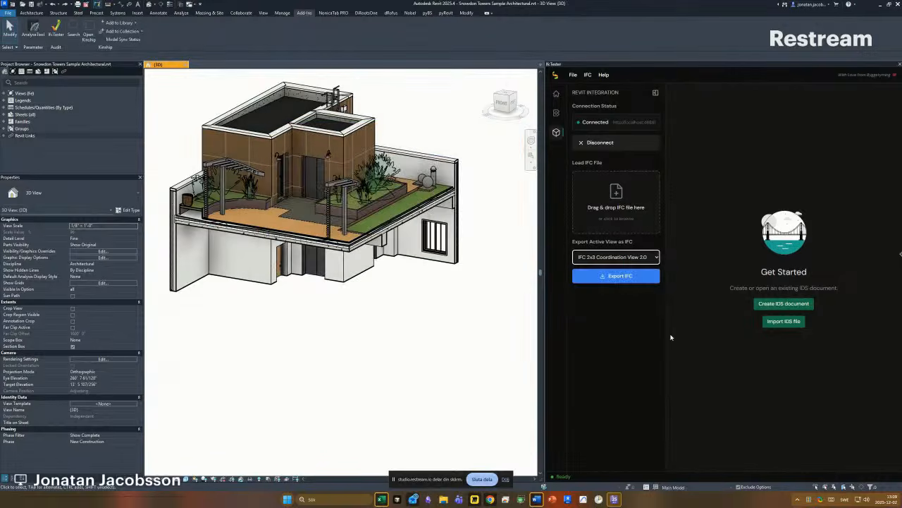
click(629, 276)
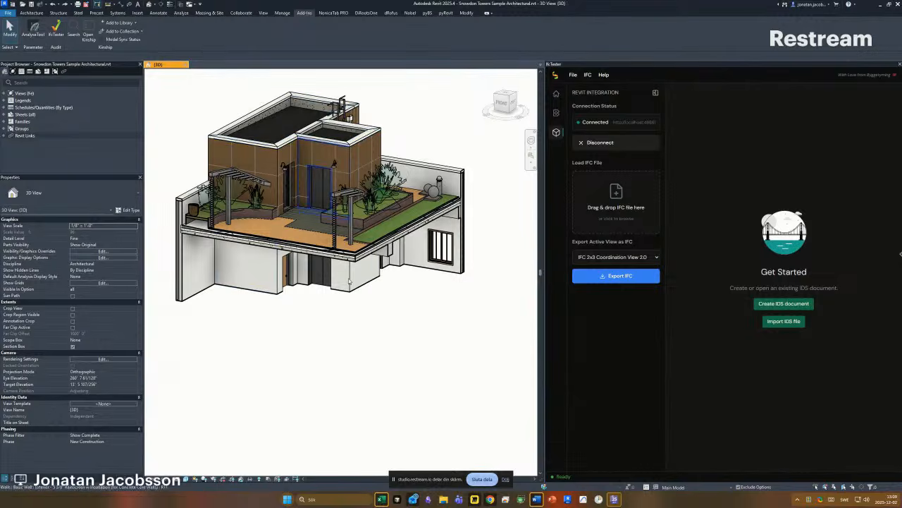
click(612, 277)
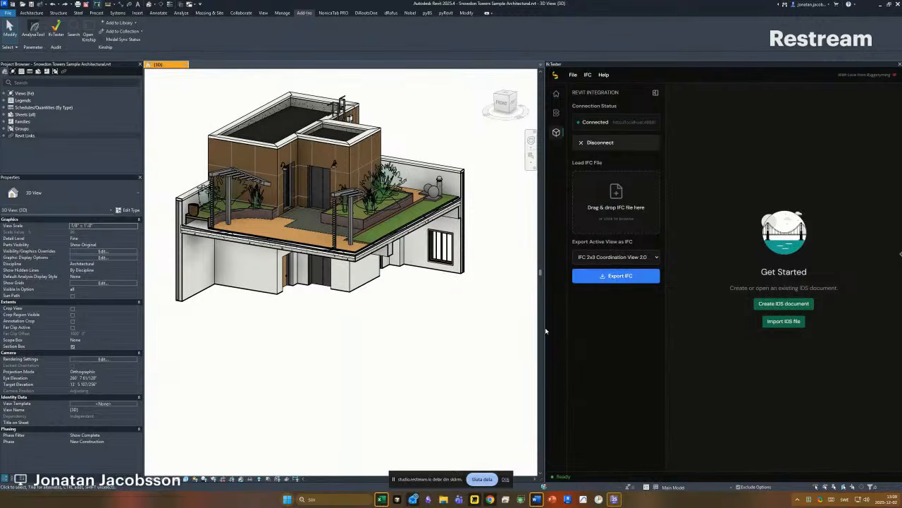
- Mark up the screen with a red rectangle around the building and a freehand arrow to the ifcTester pane, and clear the markup
key(ctrl+Print)
drag(157, 86, 440, 292)
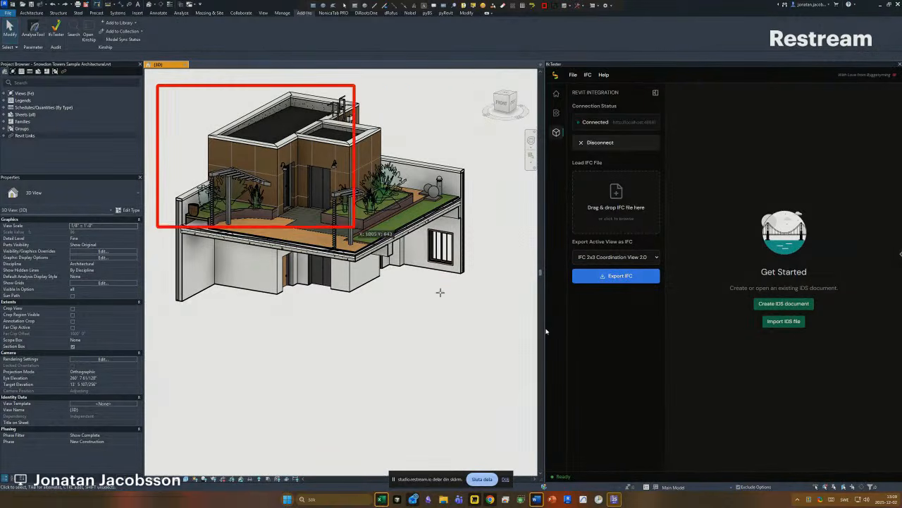
drag(355, 226, 498, 349)
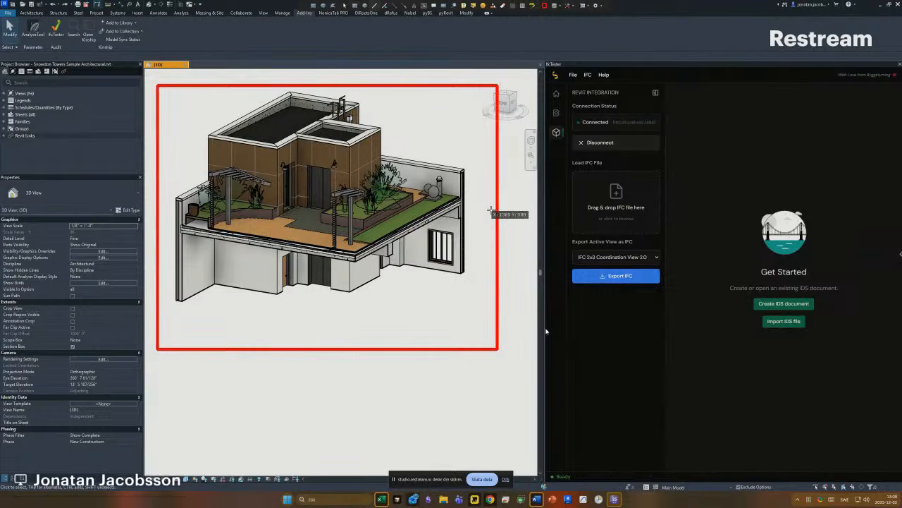
mouse_move(447, 210)
mouse_down()
mouse_move(590, 342)
mouse_move(719, 227)
mouse_move(737, 273)
mouse_up()
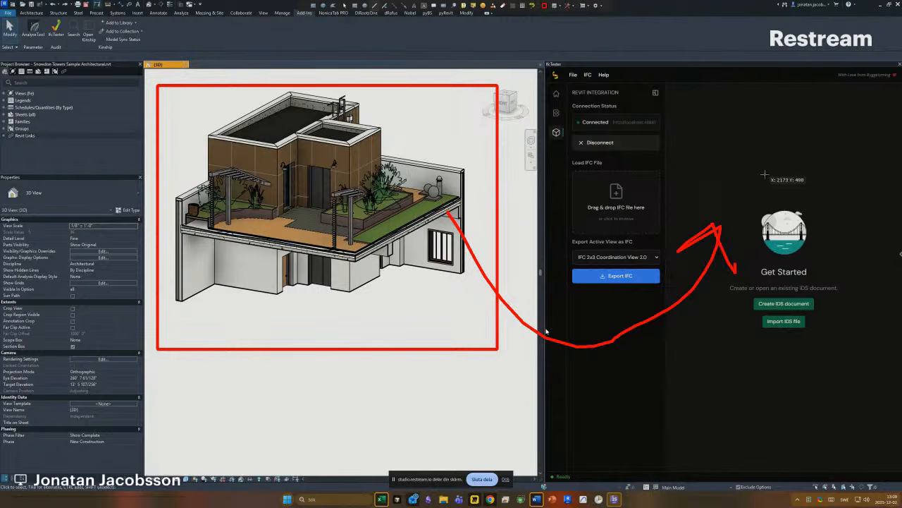
key(Escape)
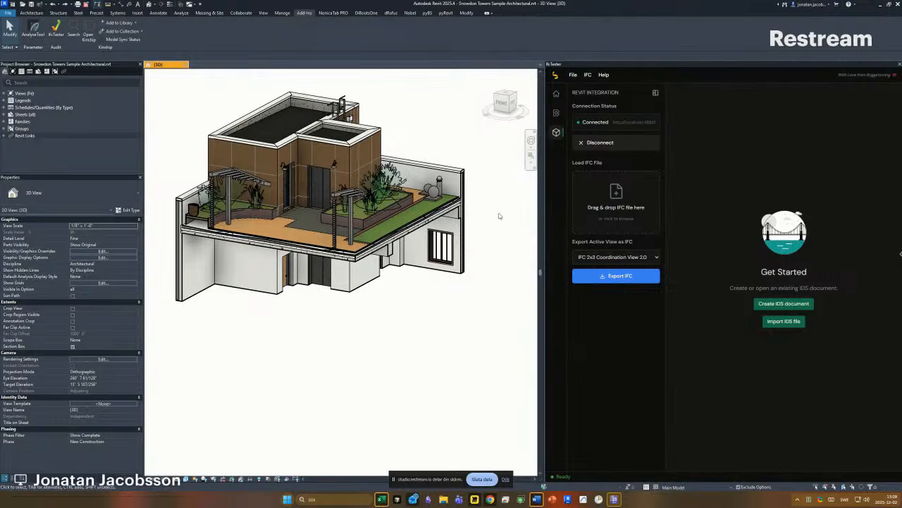
- Export the active 3D view to ifcTester as IFC using IFC 2x3 Coordination View 2.0
click(616, 258)
click(616, 259)
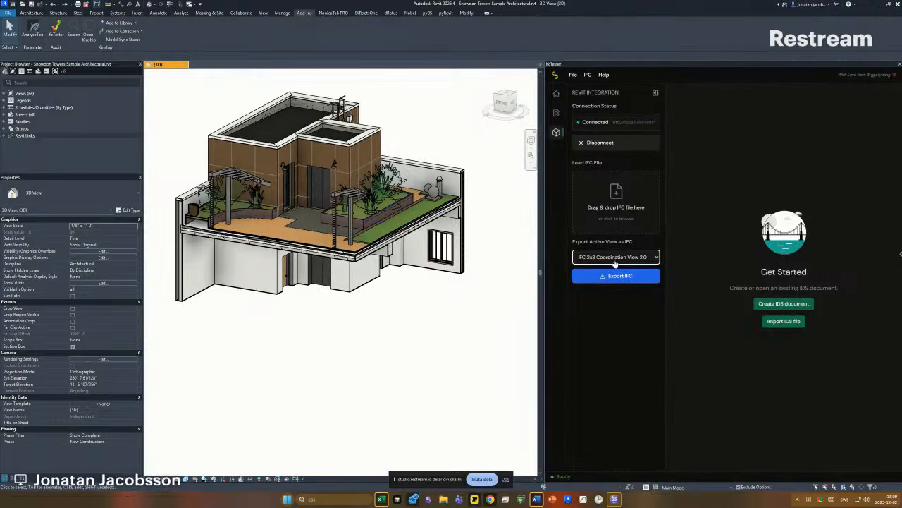
click(620, 276)
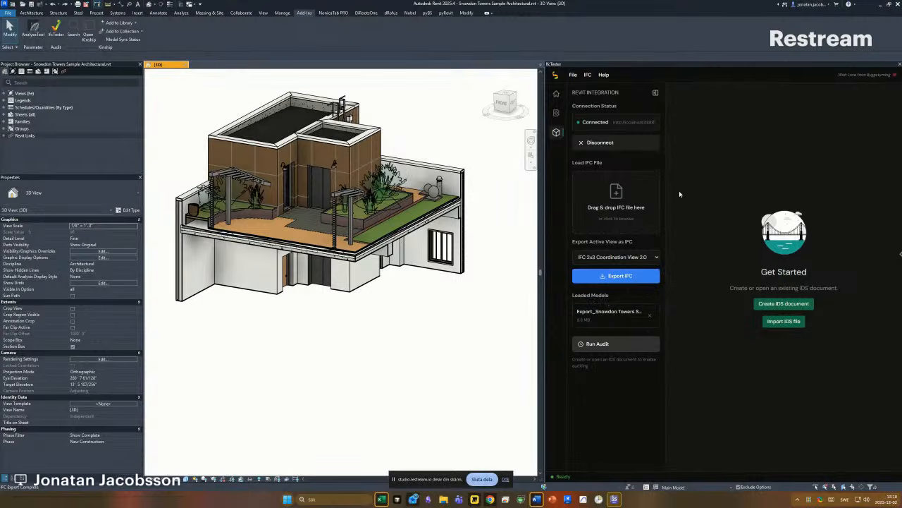
- Discard a newly created blank IDS document and import the IDS file Example_IDS_for_Walls.ids instead
click(778, 306)
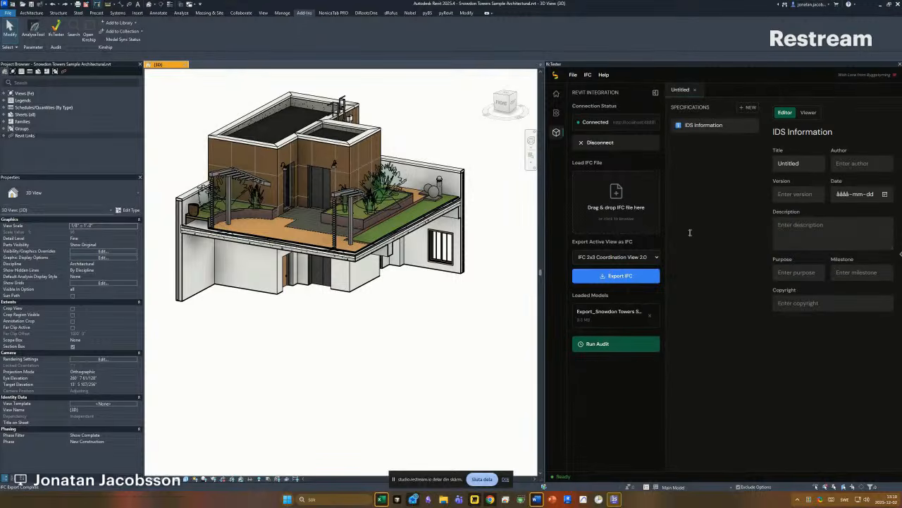
click(696, 91)
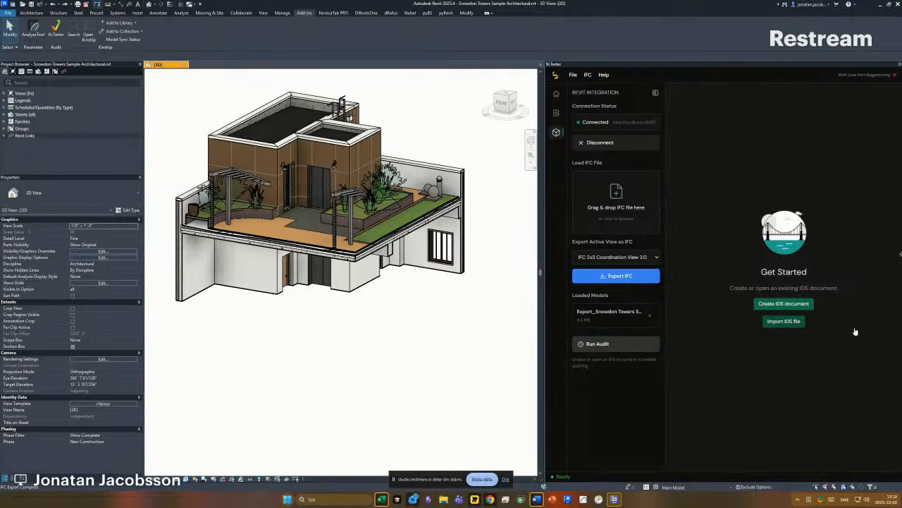
click(784, 322)
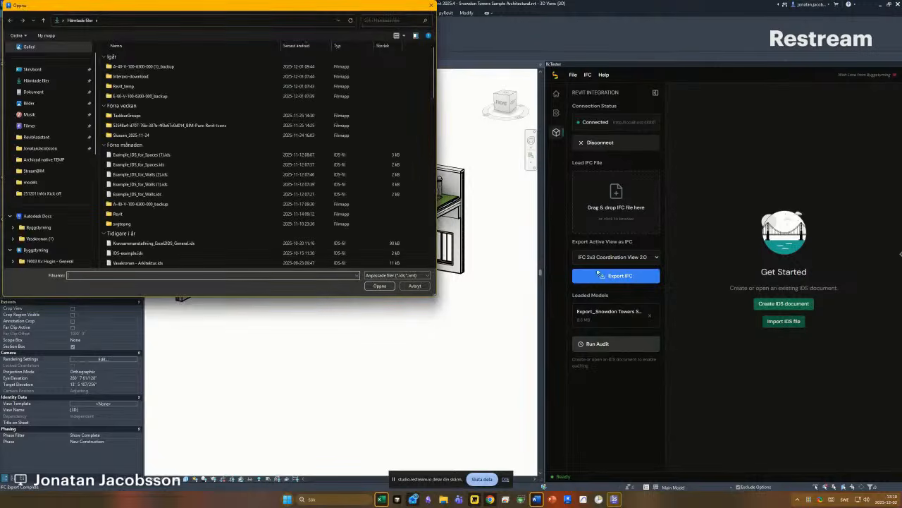
double_click(139, 195)
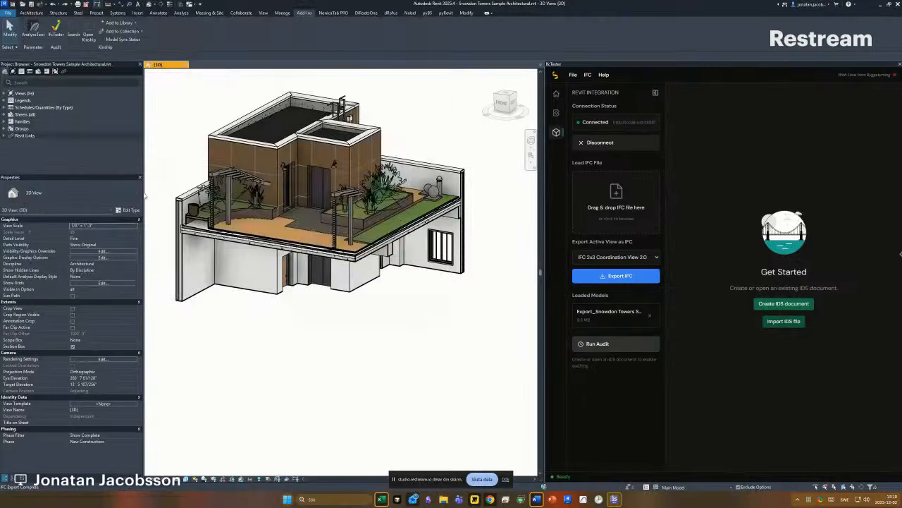
- Open the Example IDS for Walls, and look briefly at the IFC Tester website in Chrome before returning to Revit
click(720, 196)
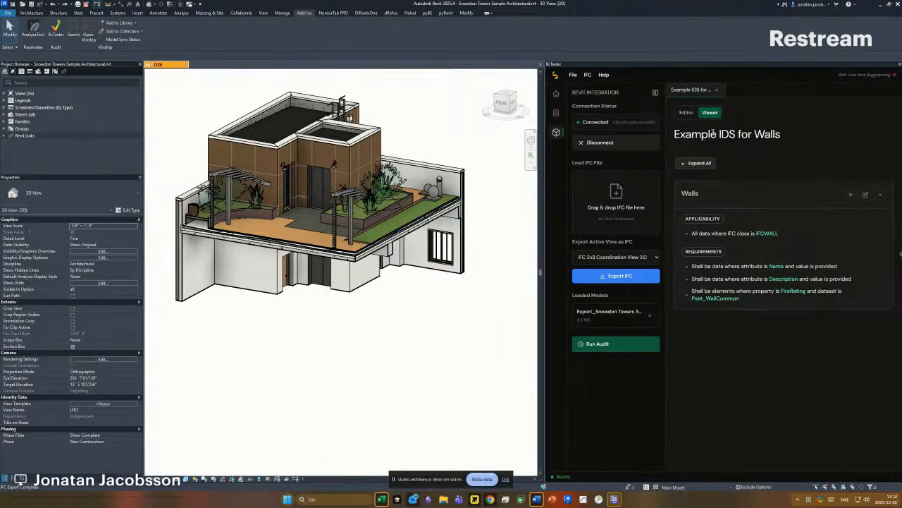
mouse_move(490, 499)
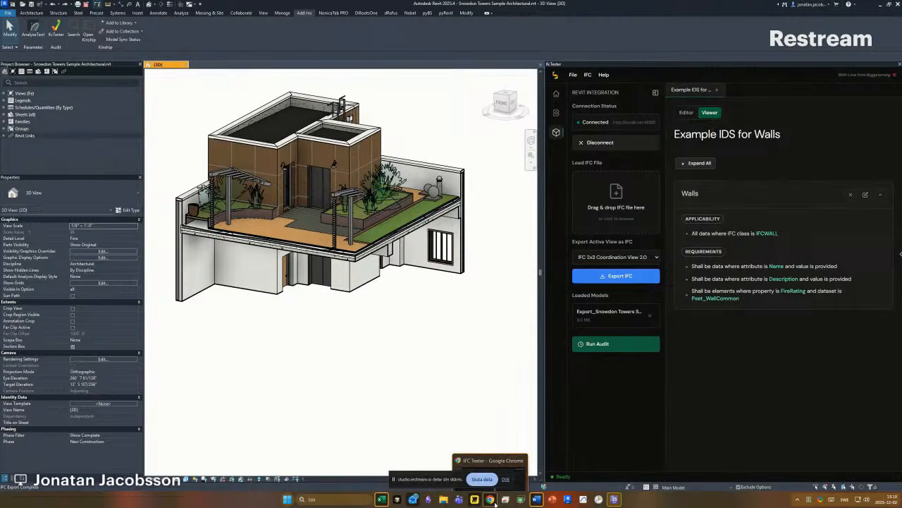
click(502, 463)
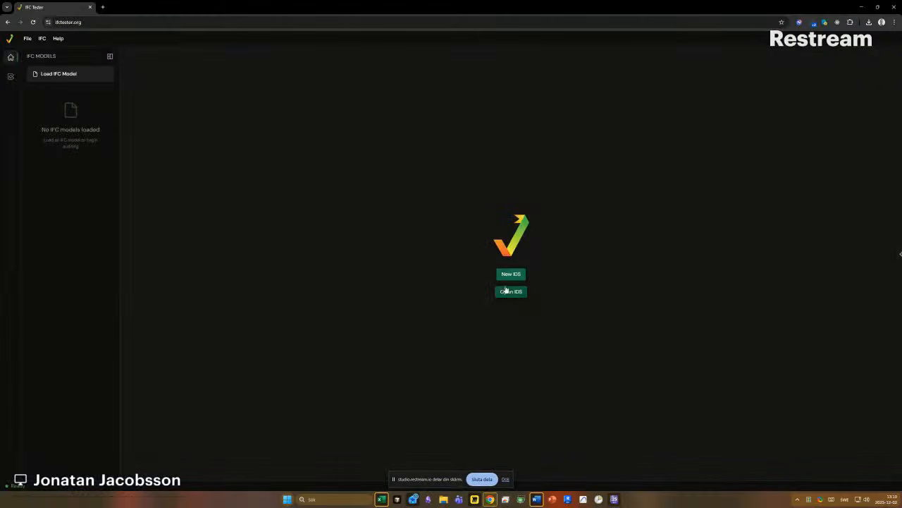
click(862, 7)
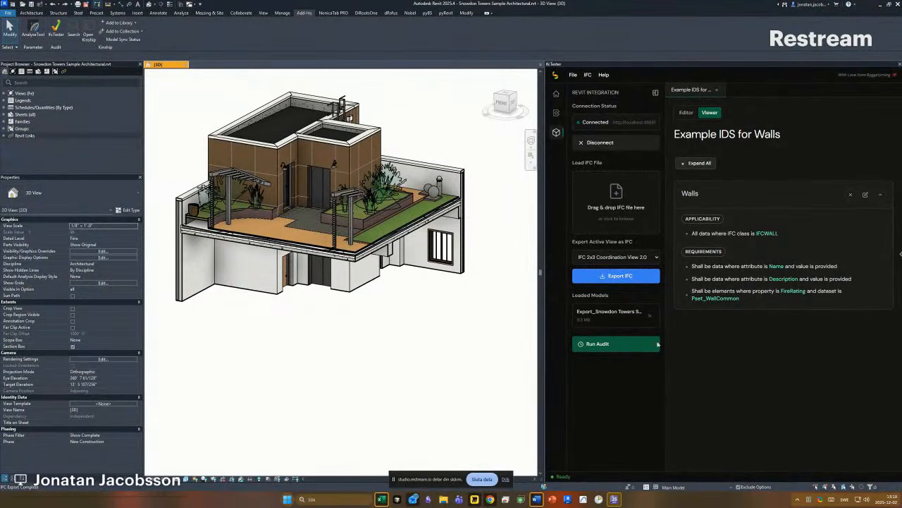
- Run the audit of the exported model against the walls IDS and review the element results for the Name and Description requirements
click(598, 345)
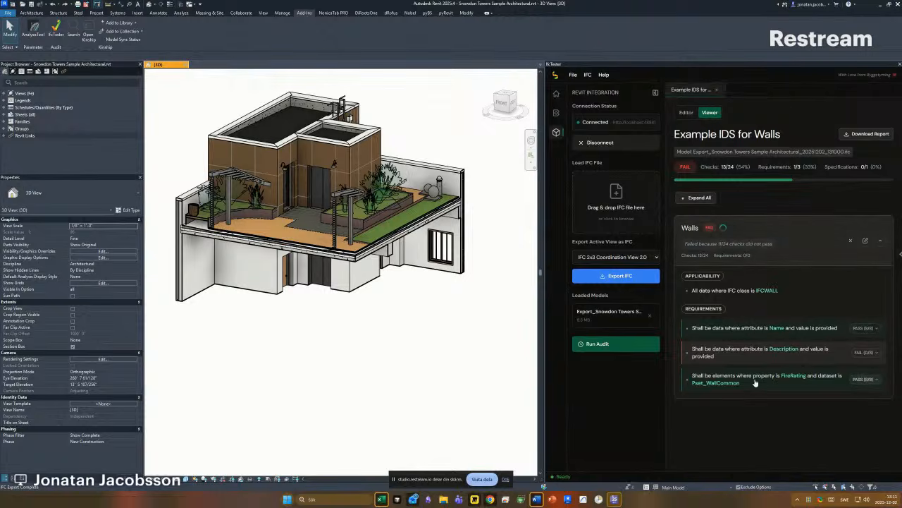
click(784, 328)
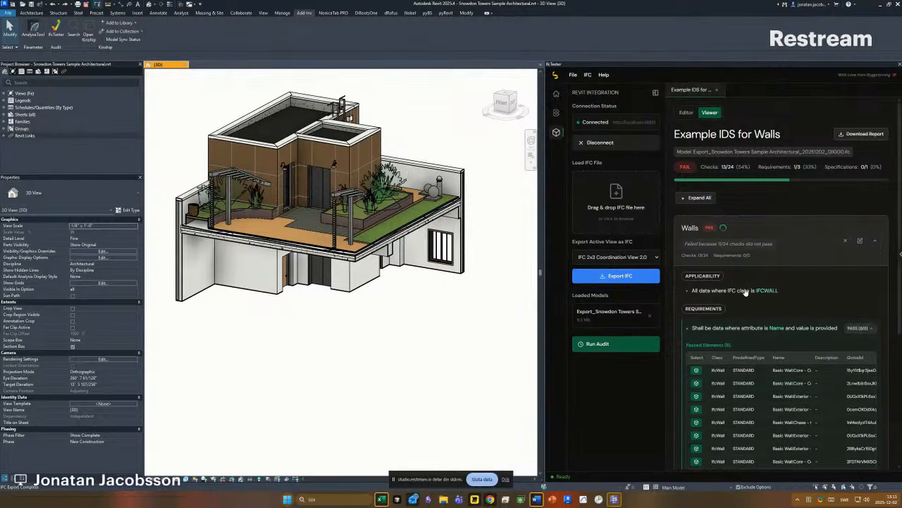
click(731, 329)
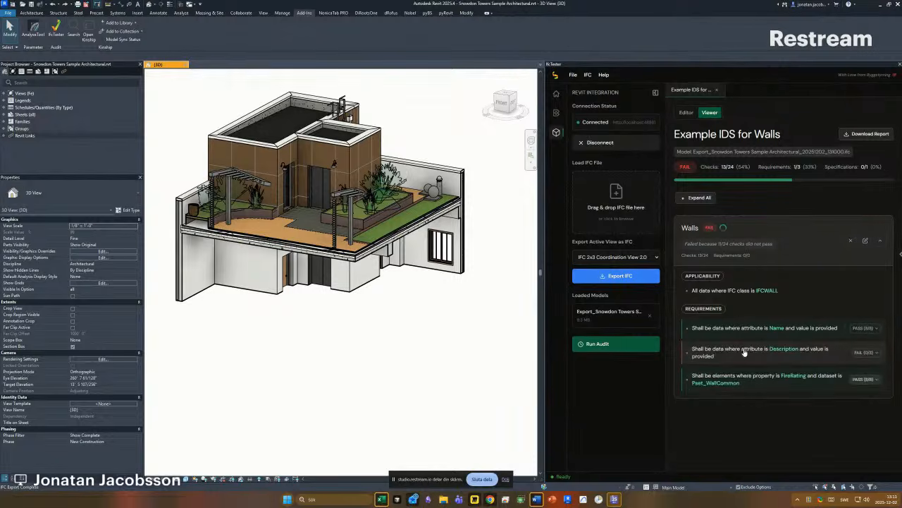
click(746, 352)
scroll(753, 374, down, 1)
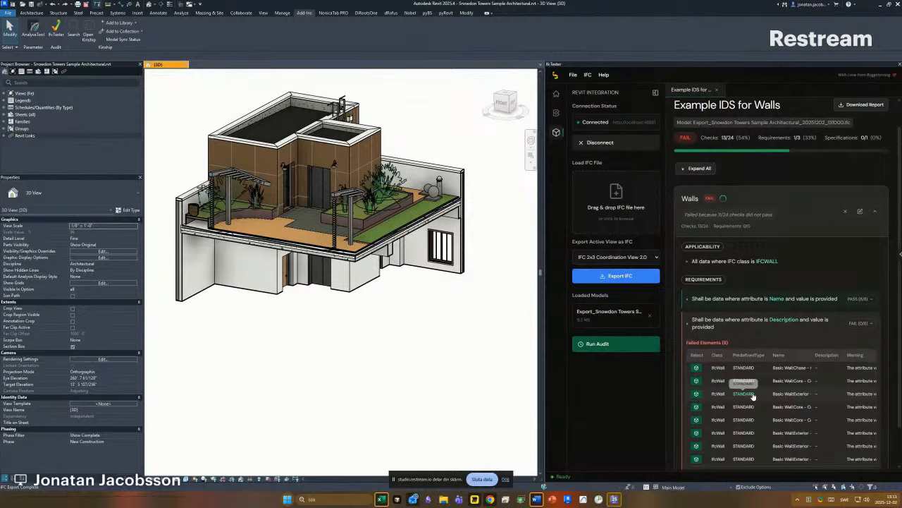
scroll(793, 417, down, 1)
scroll(793, 417, down, 1)
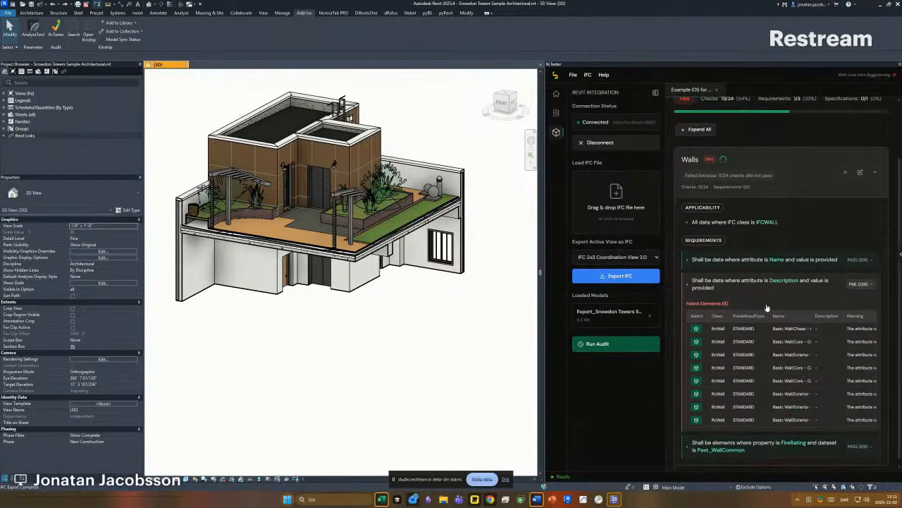
- Select several walls in Revit from the failed elements of the Description requirement and inspect them in the 3D view
click(696, 329)
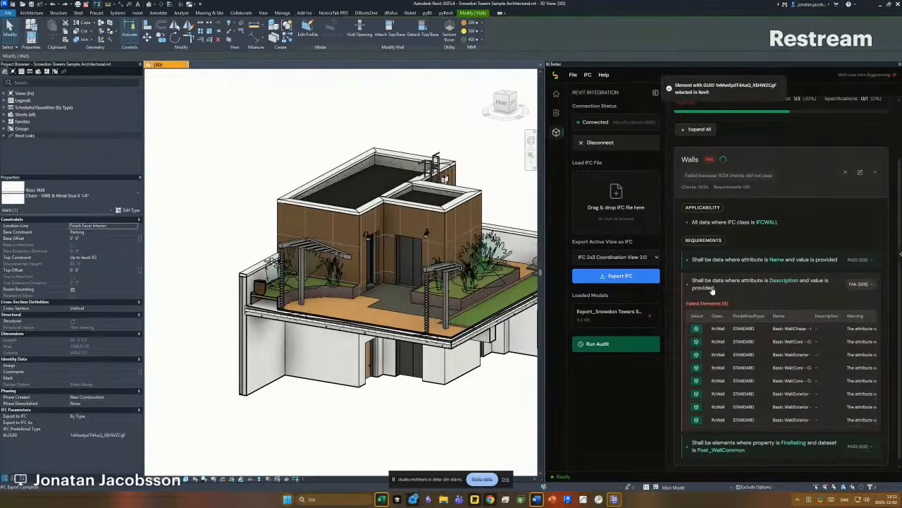
scroll(248, 156, up, 1)
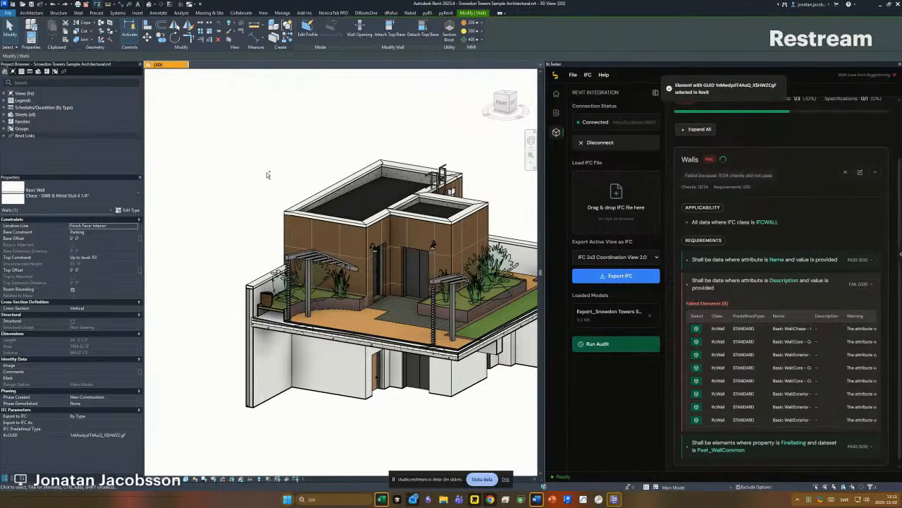
shift+middle_drag(267, 172, 564, 303)
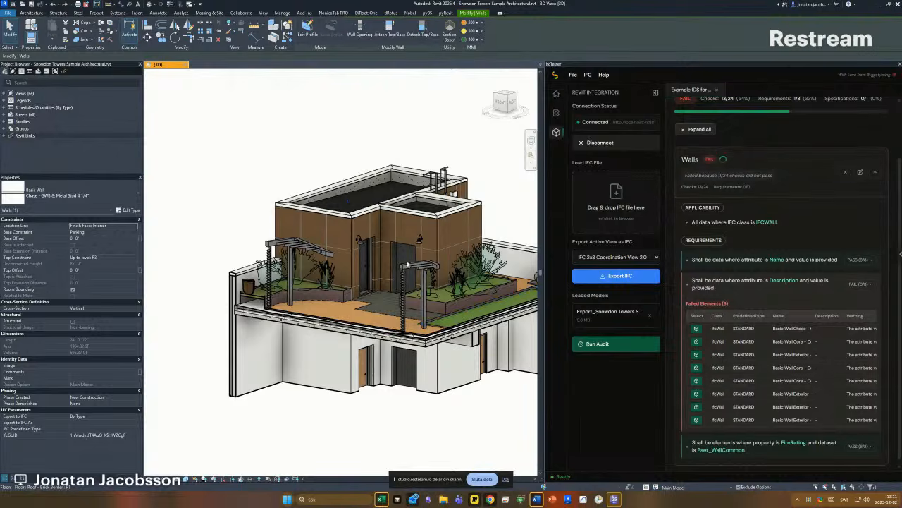
click(696, 406)
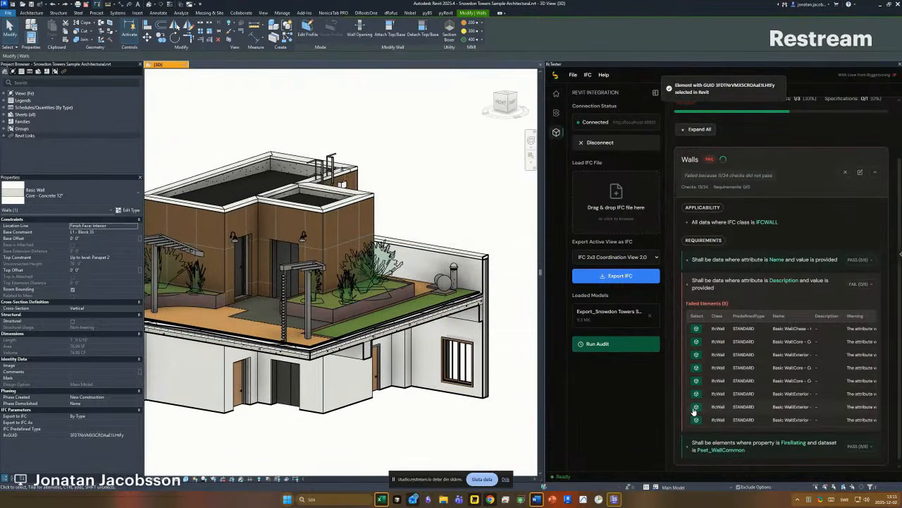
click(697, 328)
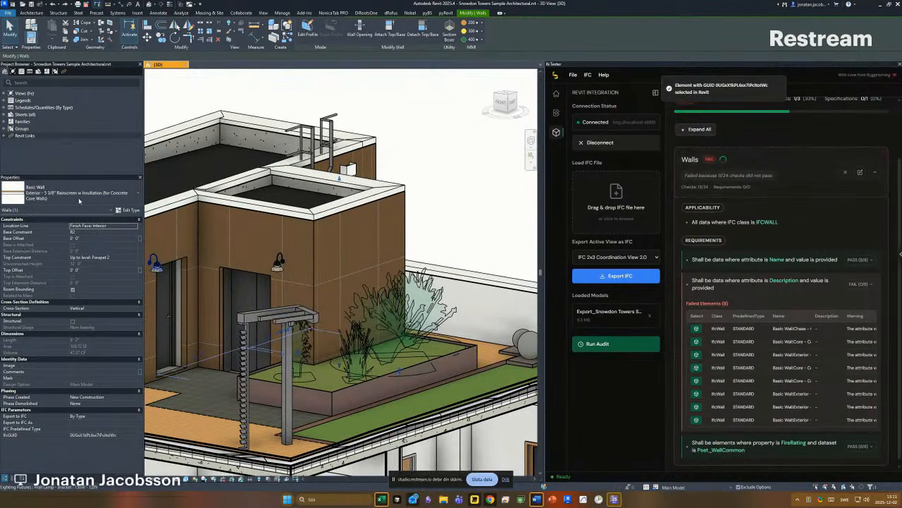
- Temporarily isolate the selected rainscreen exterior wall in the 3D view, and reset the temporary isolation
middle_drag(483, 205, 496, 198)
key(h)
key(i)
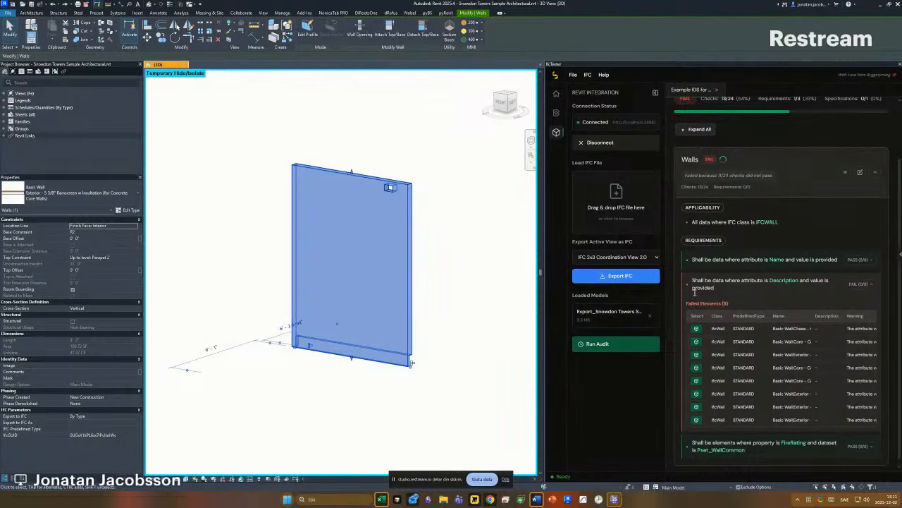
key(Escape)
key(h)
key(r)
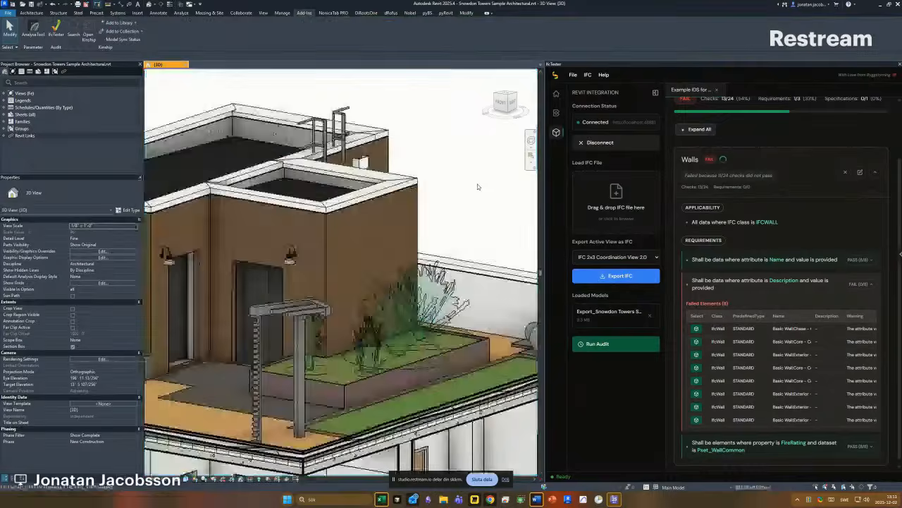
- Select further failed walls from the Description results, examine the exterior wall around the door in the 3D view, and clear the selection
scroll(475, 189, down, 5)
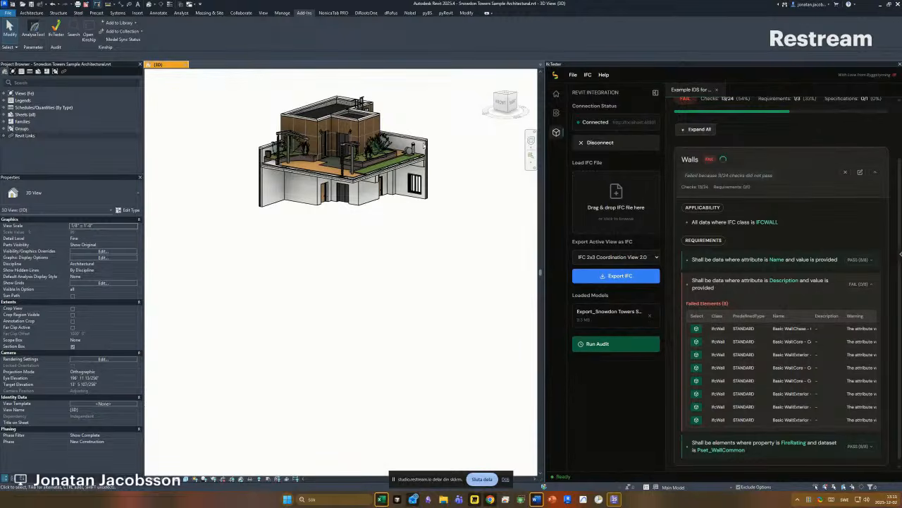
scroll(353, 141, up, 3)
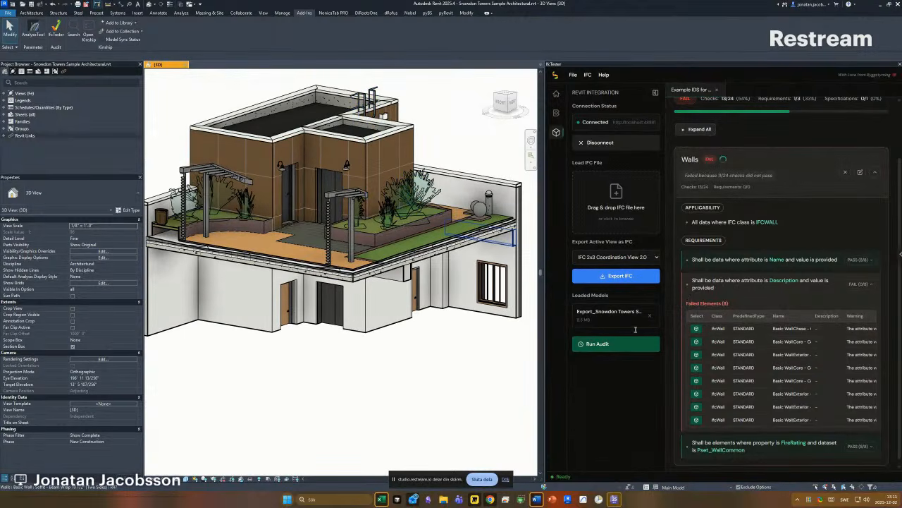
click(696, 336)
click(696, 394)
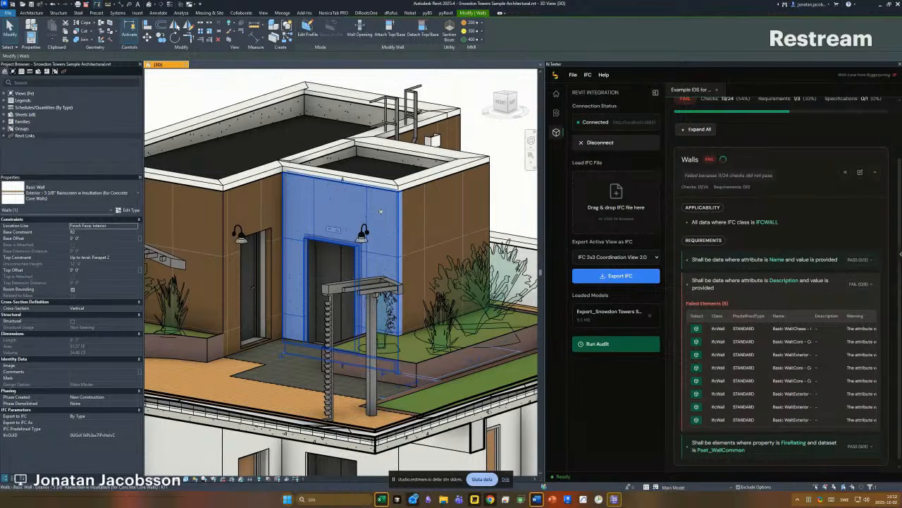
scroll(405, 212, up, 1)
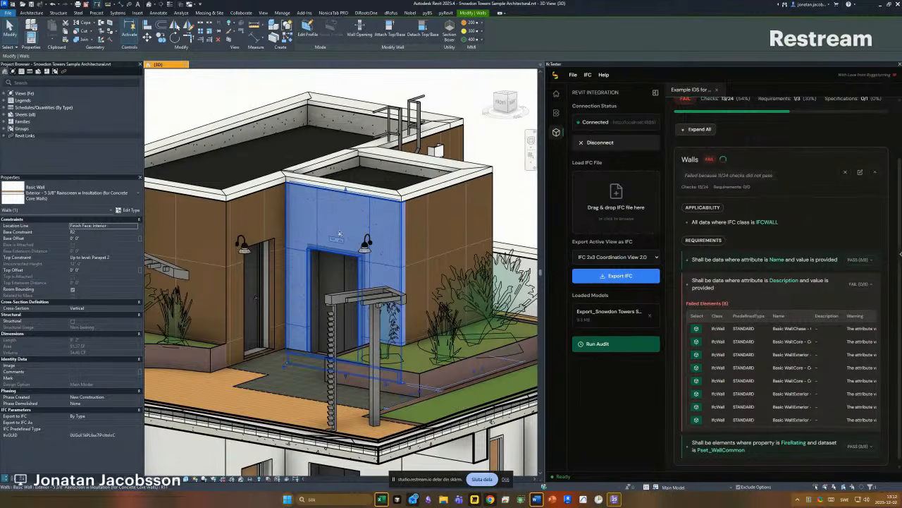
key(Escape)
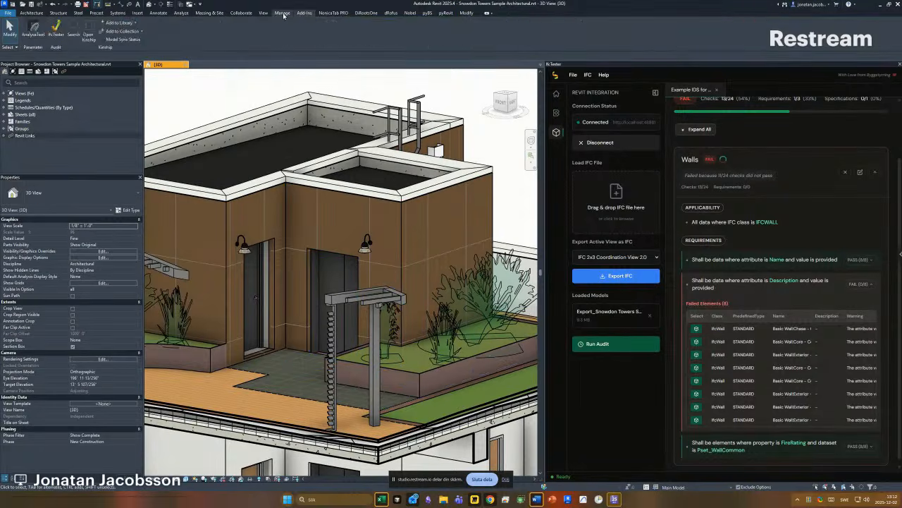
- Inspect the properties of the existing IfcDescription project parameter and delete it from the project
click(283, 13)
click(124, 31)
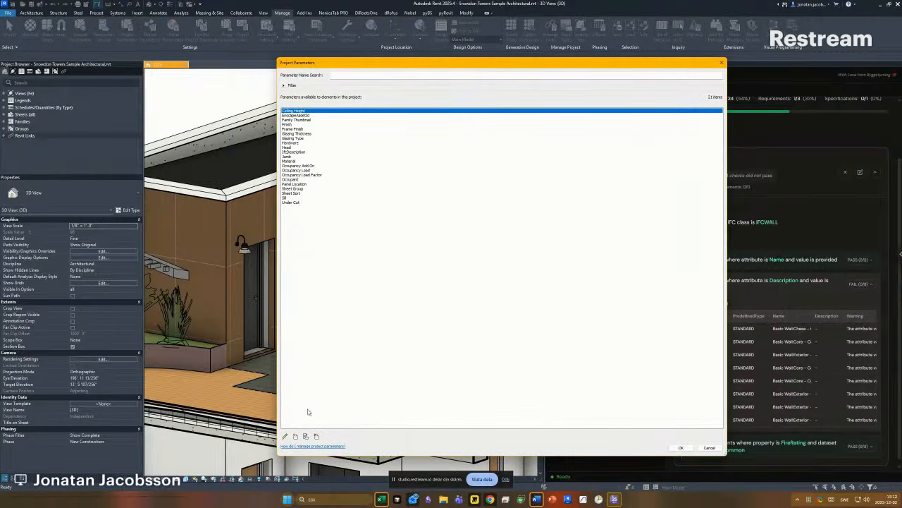
click(307, 152)
click(286, 437)
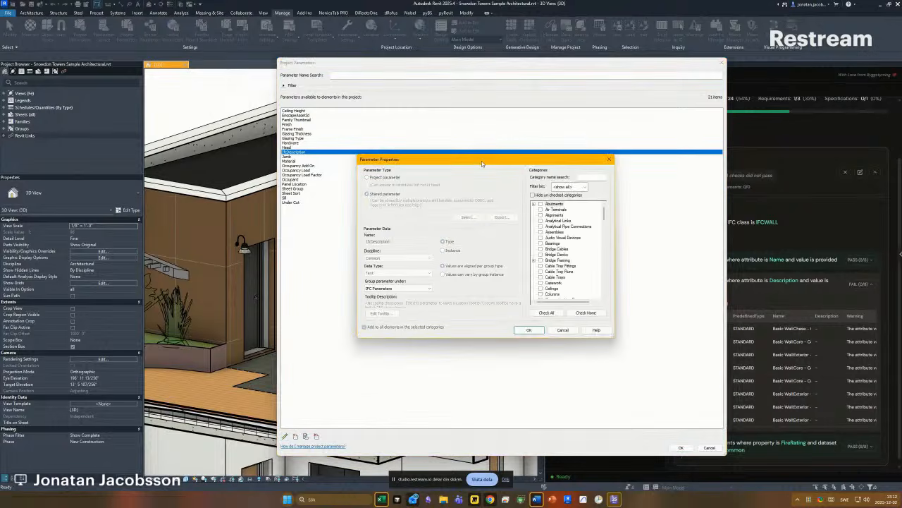
click(609, 160)
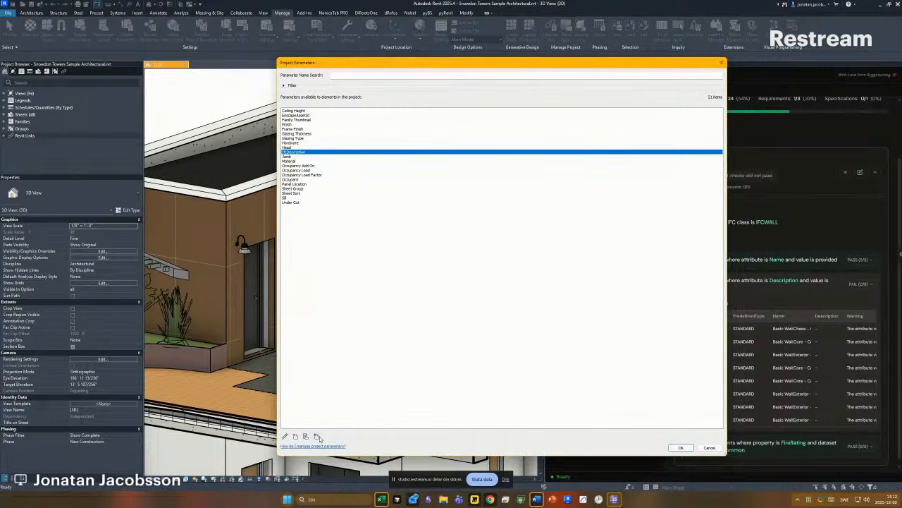
click(316, 437)
click(468, 261)
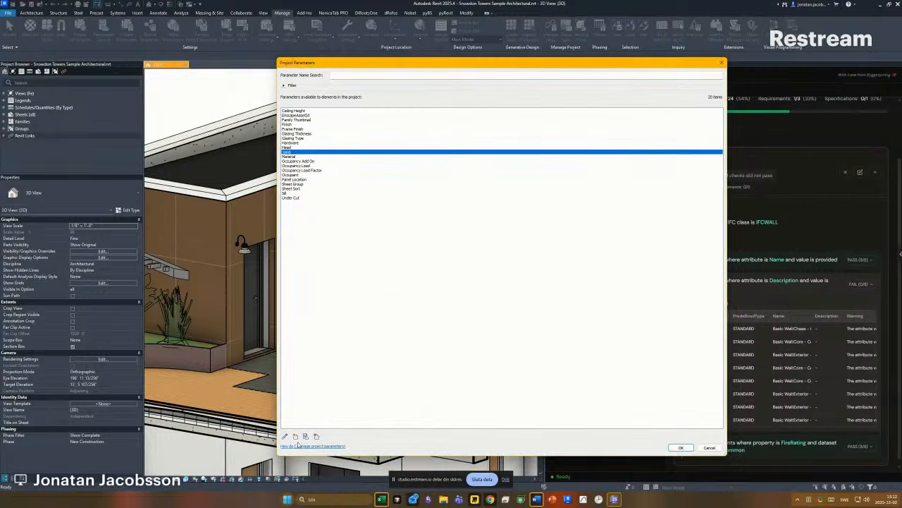
- Start a new shared project parameter and choose IfcDescription from the Revit IFCExporter Parameters group
click(295, 436)
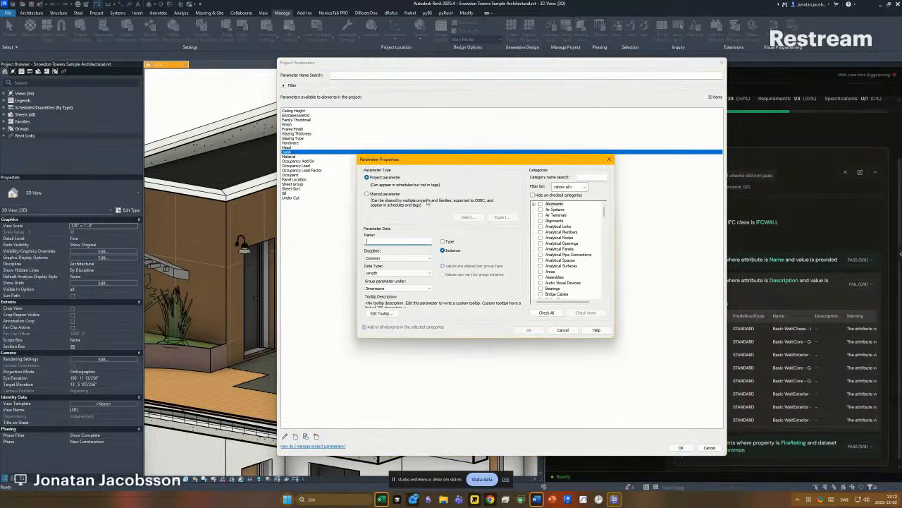
click(386, 195)
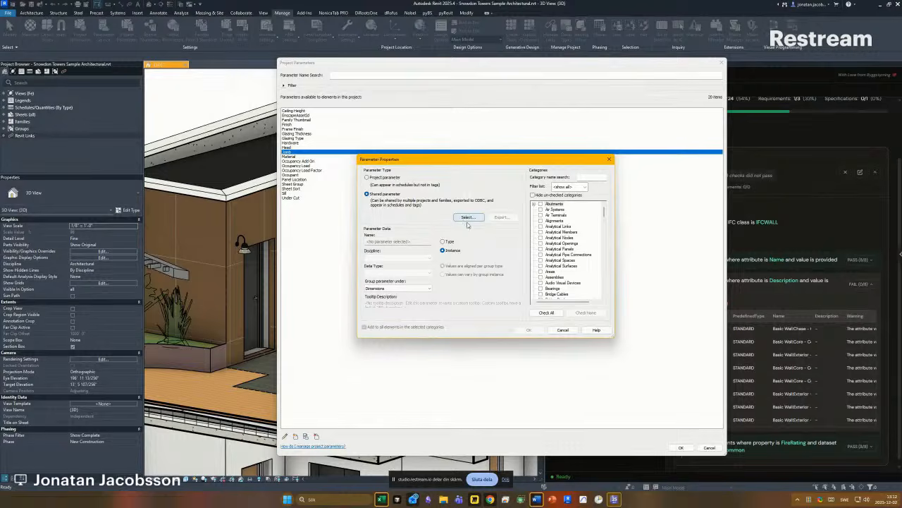
click(468, 217)
click(473, 211)
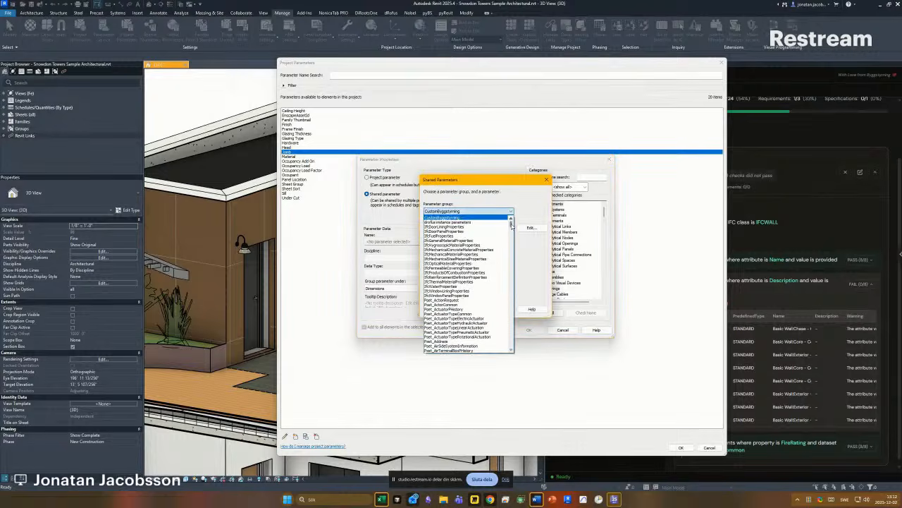
drag(512, 225, 511, 351)
click(471, 352)
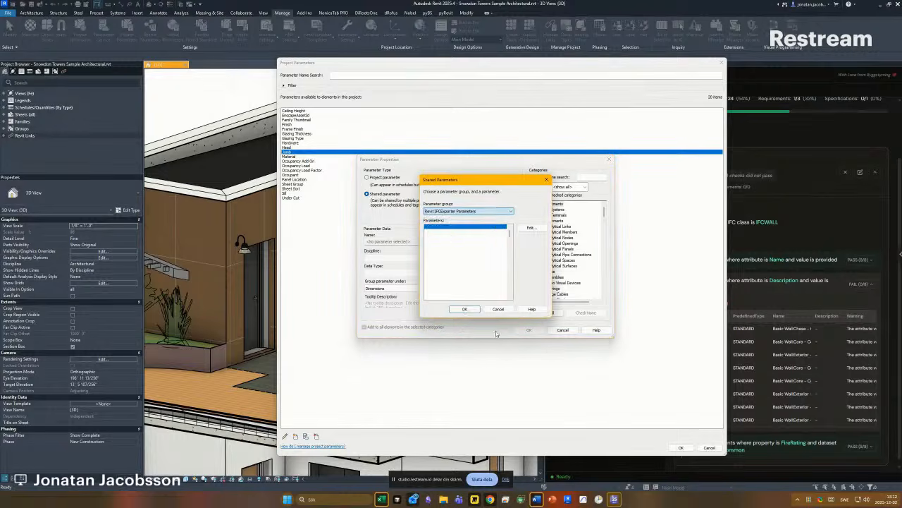
click(446, 255)
scroll(446, 256, down, 1)
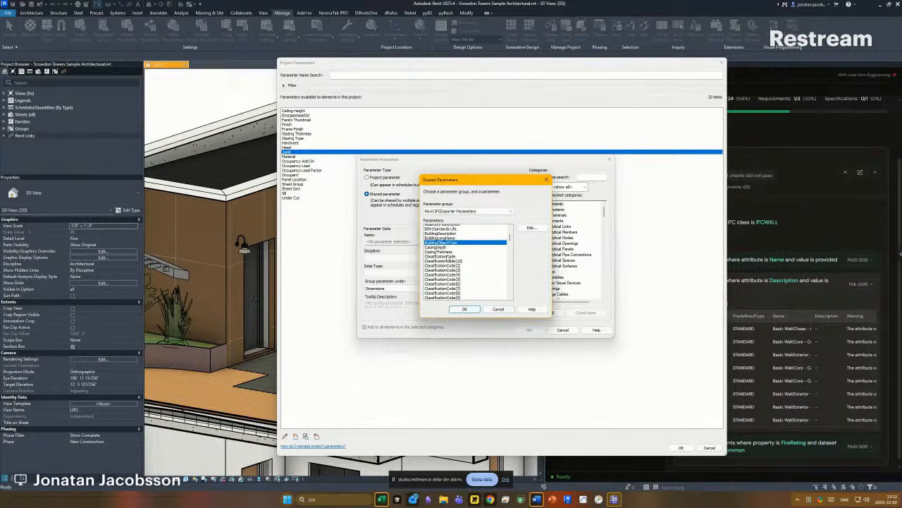
click(467, 309)
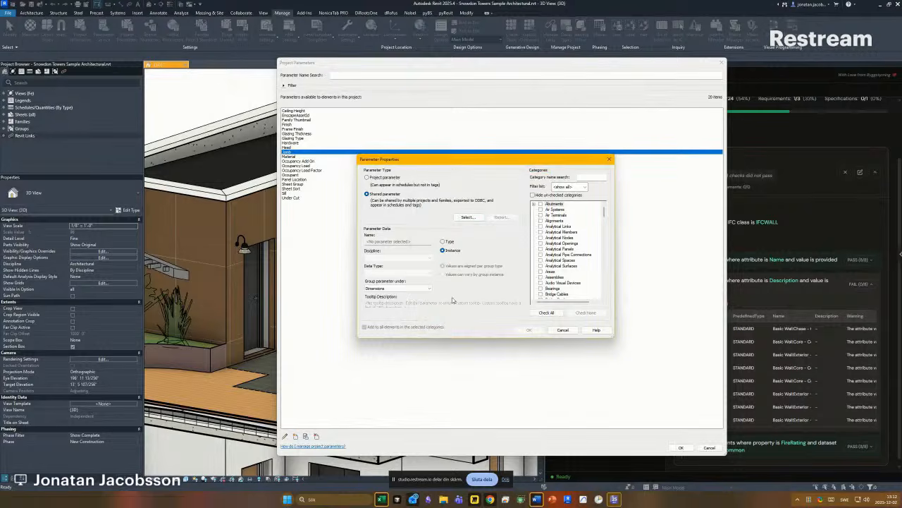
- Assign the IfcDescription instance parameter to the Walls category, group it under IFC Parameters, and add it to the project
click(568, 260)
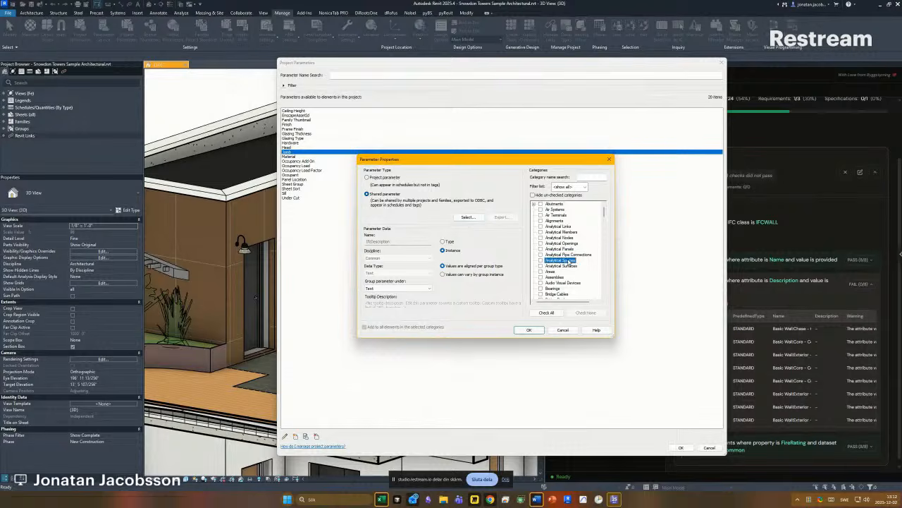
key(w)
key(space)
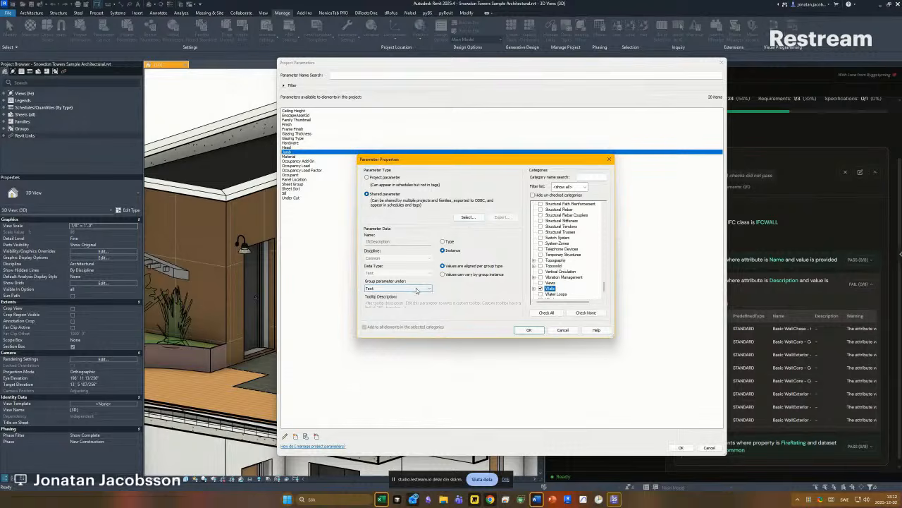
click(416, 289)
click(412, 300)
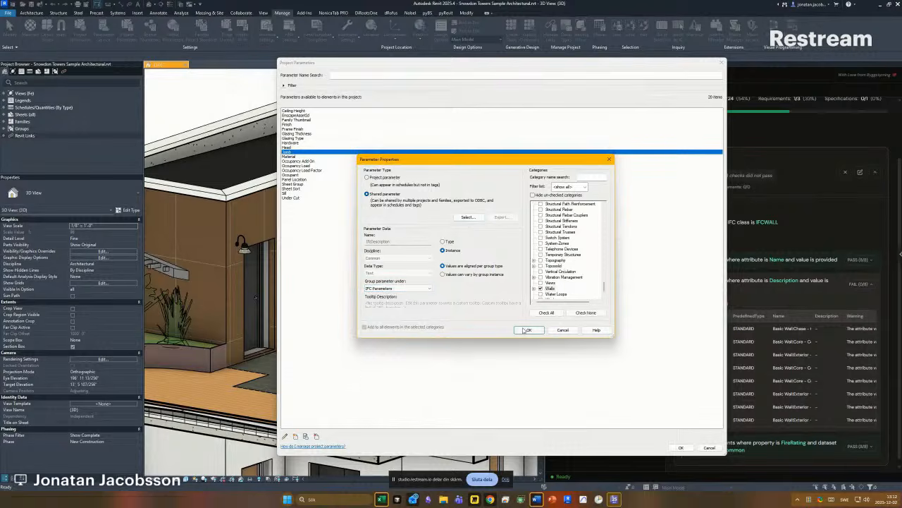
click(526, 330)
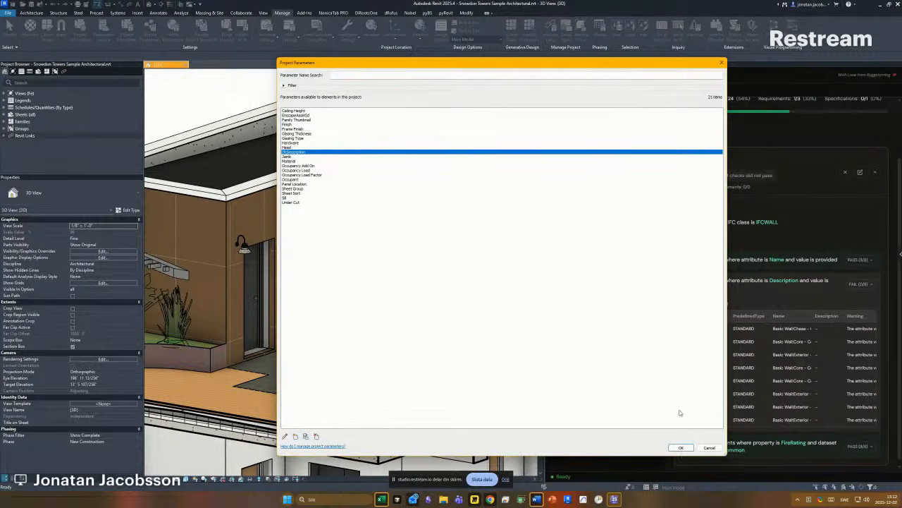
- Confirm the project parameters, then set the IfcDescription of the failed exterior wall around the door to "Dummy description"
click(681, 447)
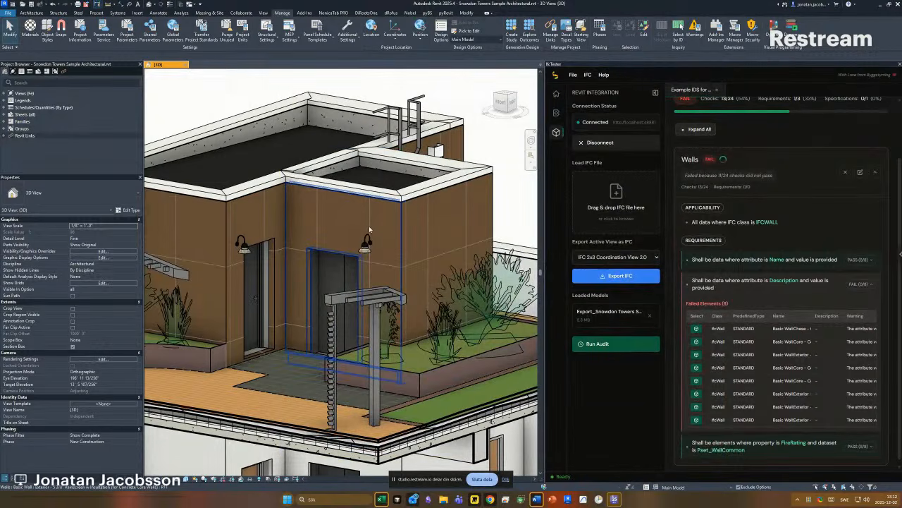
click(696, 394)
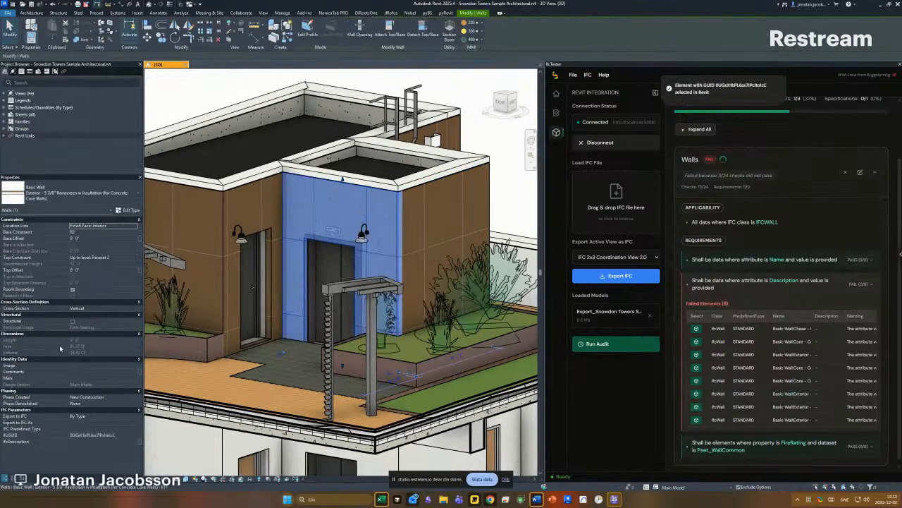
click(82, 441)
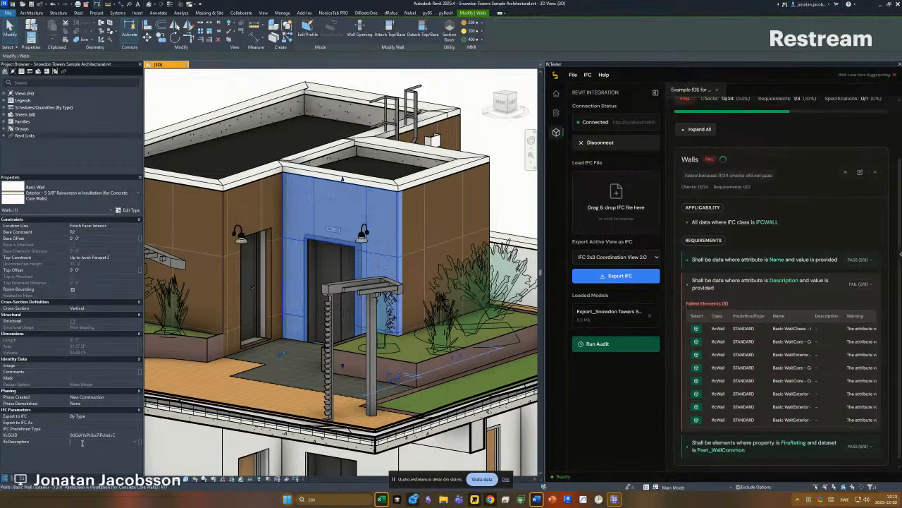
text(Dummy description)
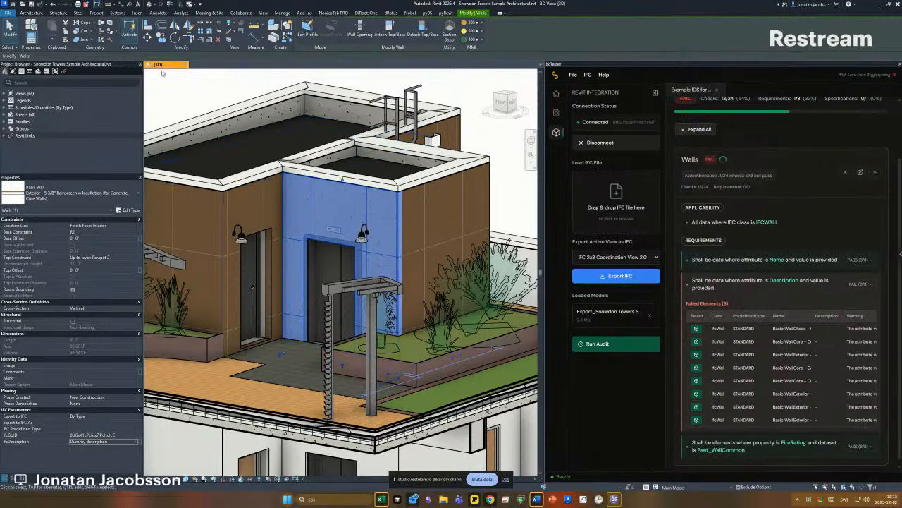
middle_drag(343, 204, 348, 212)
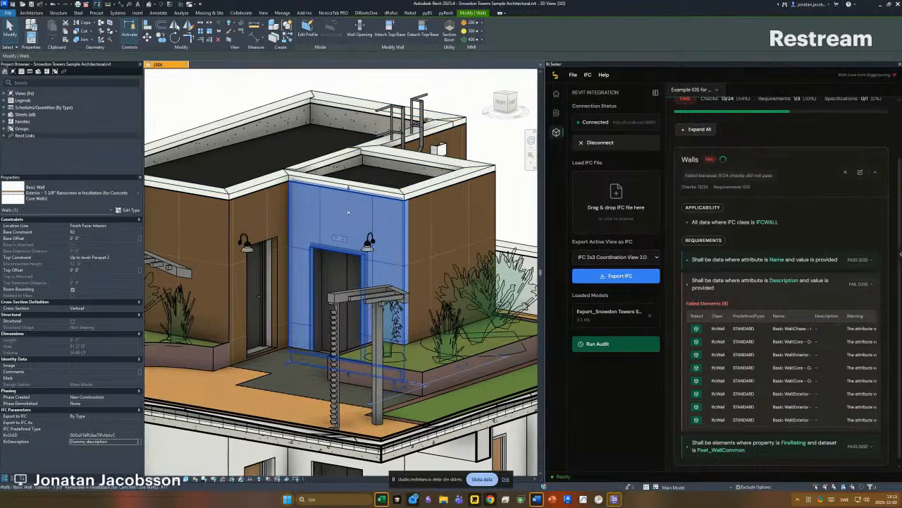
key(h)
key(i)
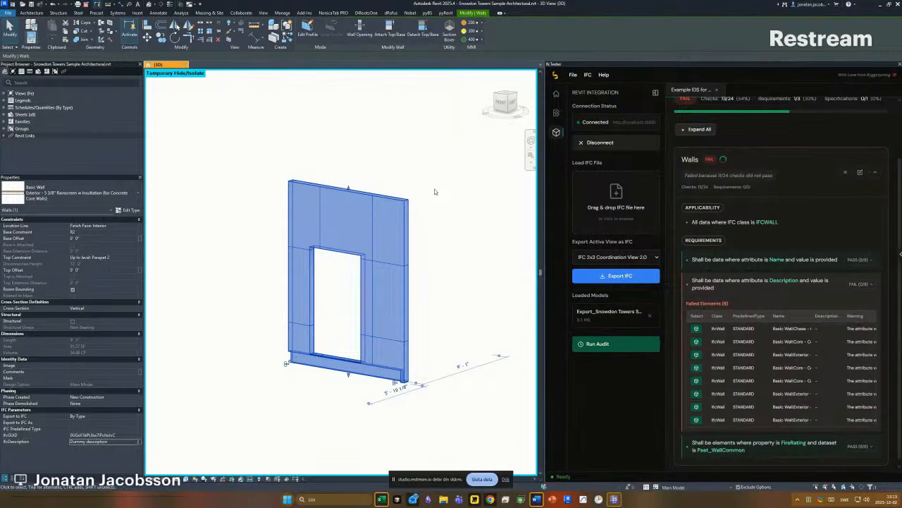
key(h)
key(r)
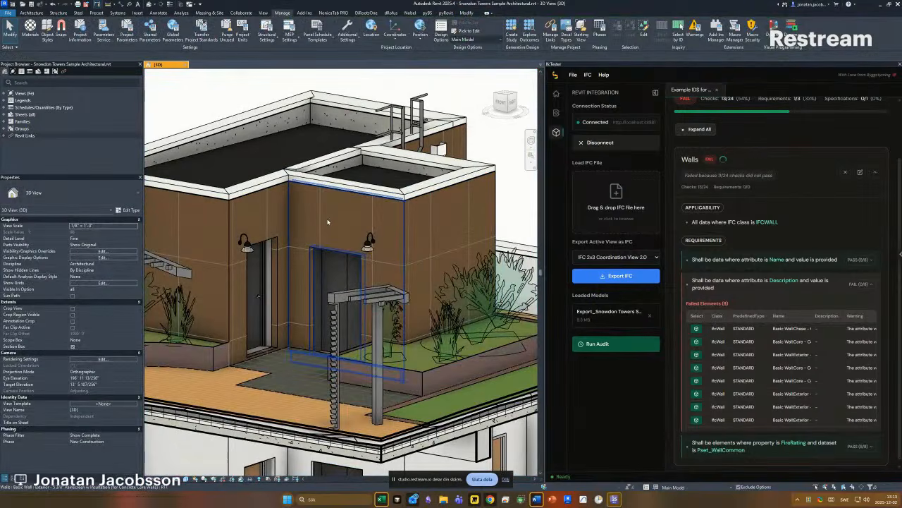
- Isolate the Walls category in the 3D view and export the view as IFC for a new audit
key(i)
key(c)
key(Escape)
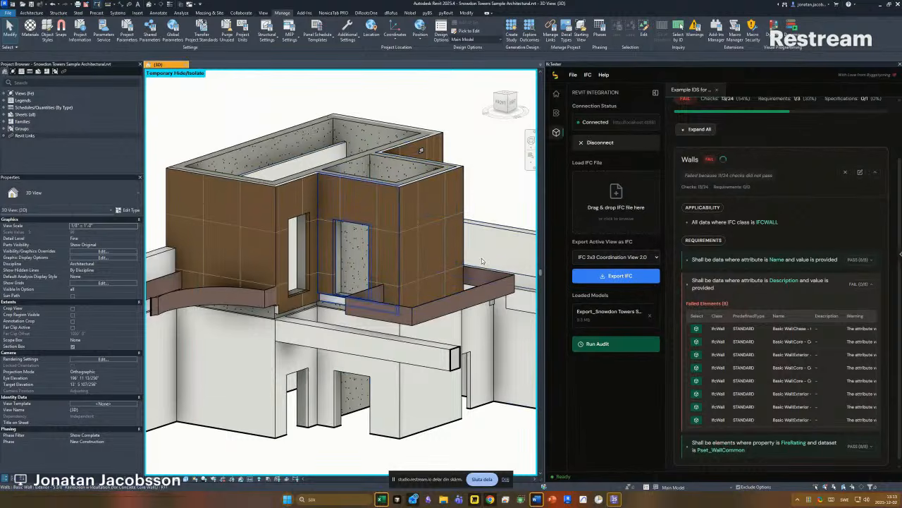
click(625, 276)
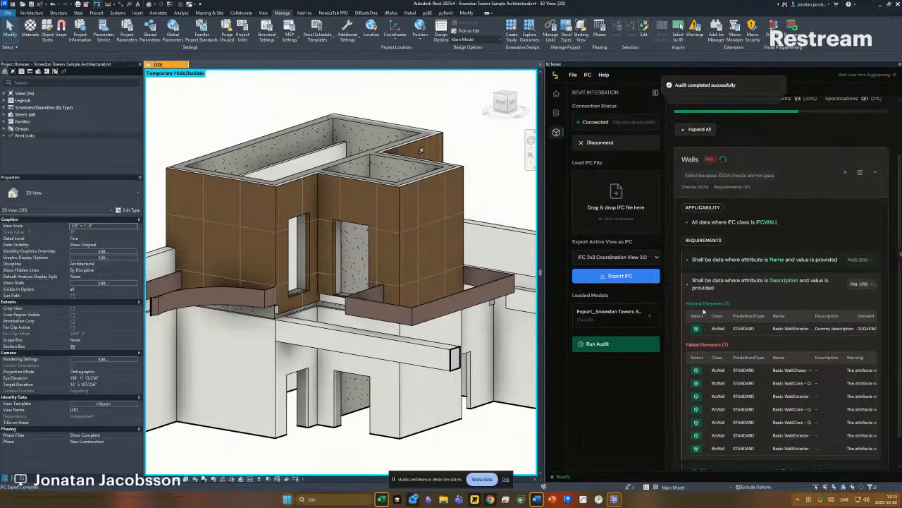
- Select the passed wall from the Description results and check its IfcDescription value in Revit
drag(696, 301, 728, 304)
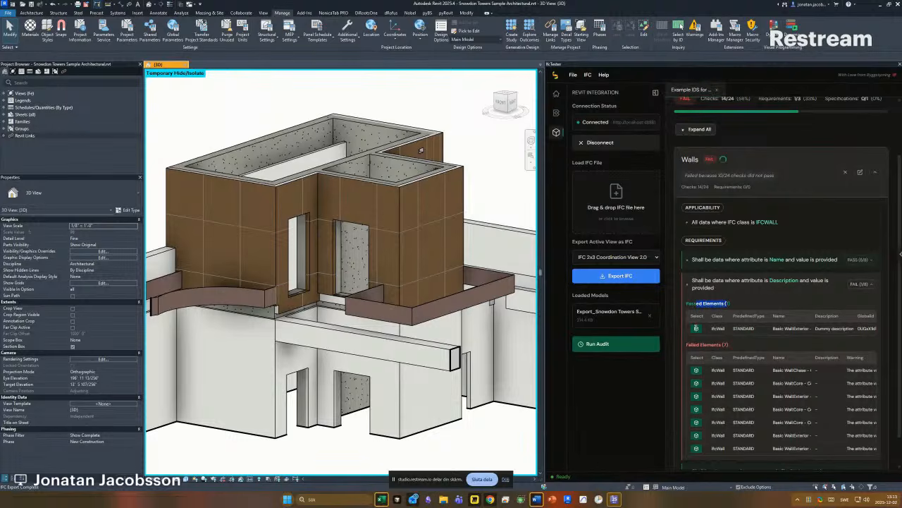
click(696, 328)
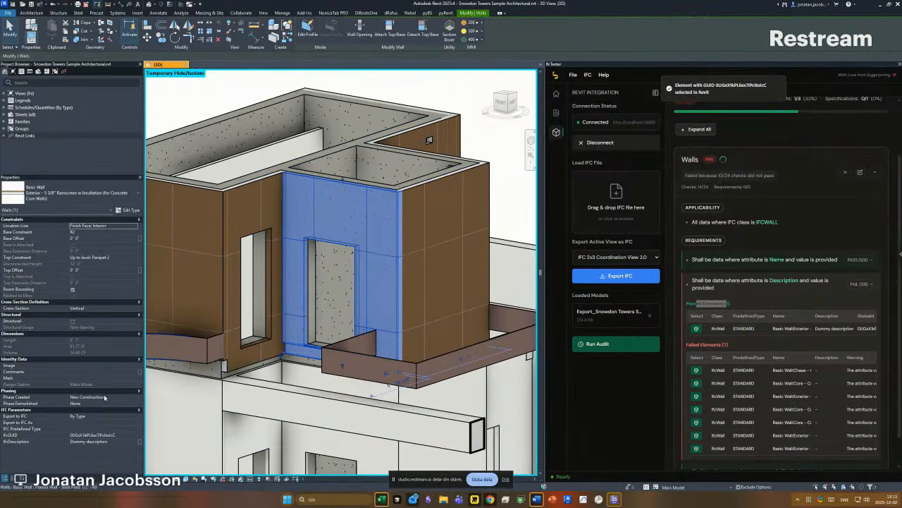
scroll(723, 322, down, 1)
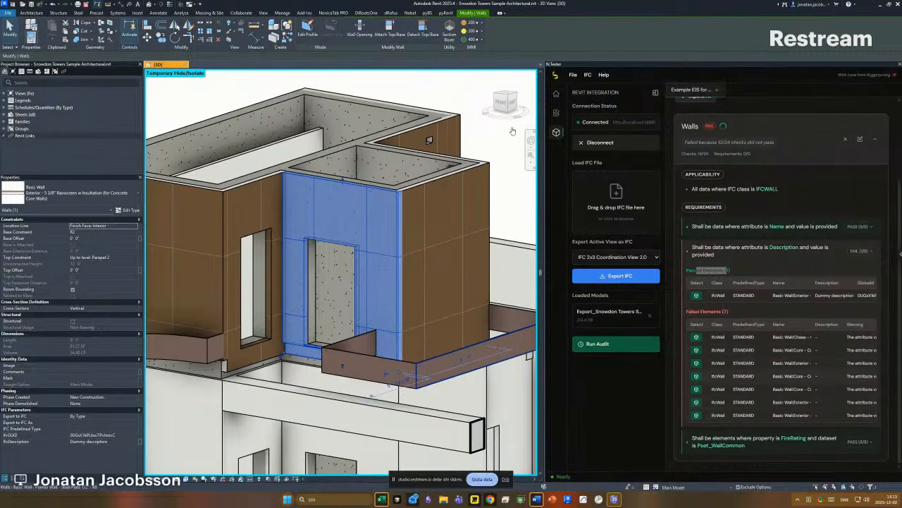
- Restore the temporarily hidden elements and export the full 3D view as IFC for another audit
click(429, 95)
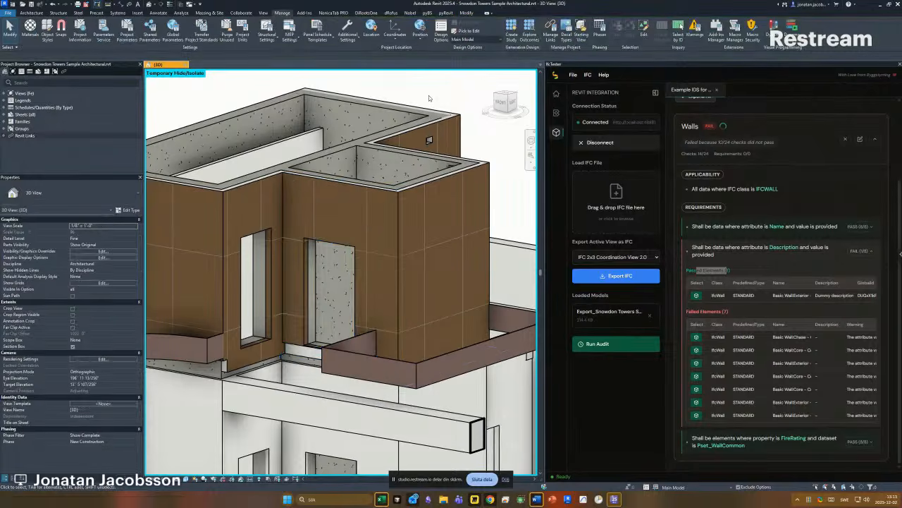
key(h)
key(r)
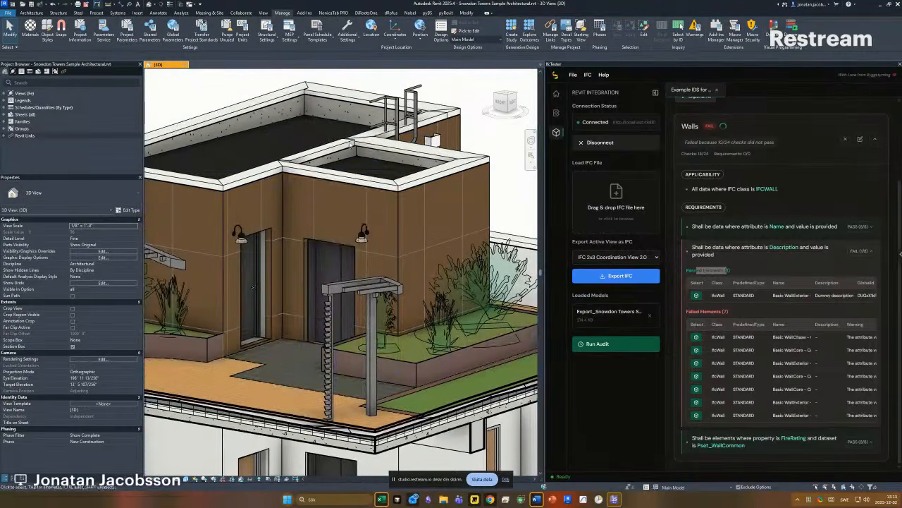
scroll(394, 198, down, 2)
shift+middle_drag(395, 198, 289, 154)
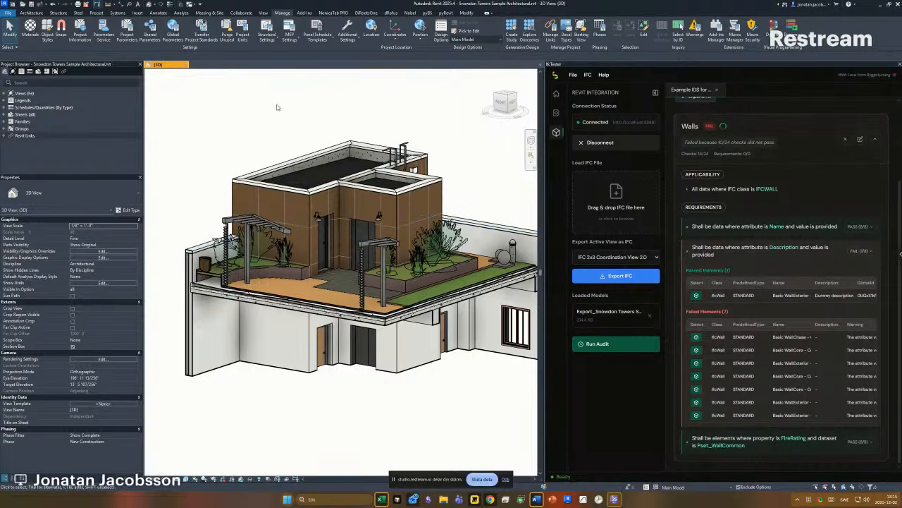
scroll(395, 141, down, 1)
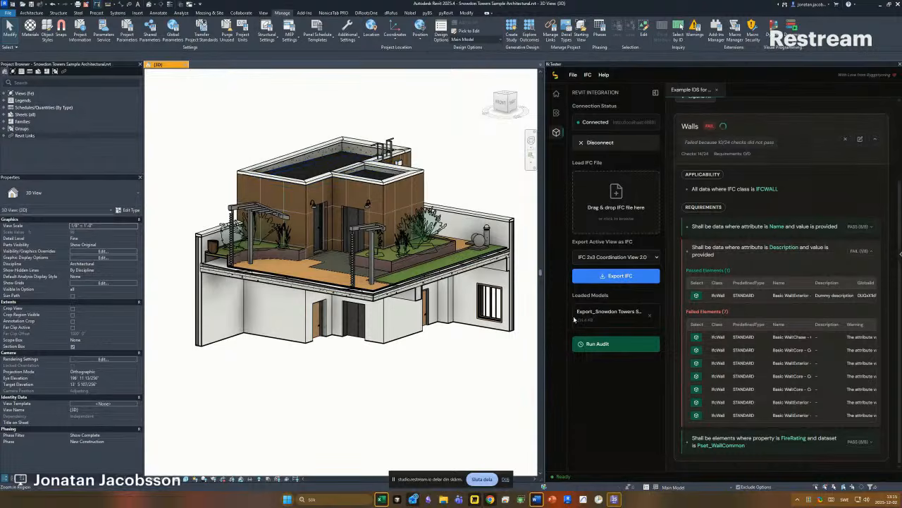
click(619, 276)
- Review the failed walls under the Description requirement and inspect the exterior corner wall behind the planter
drag(724, 339, 844, 419)
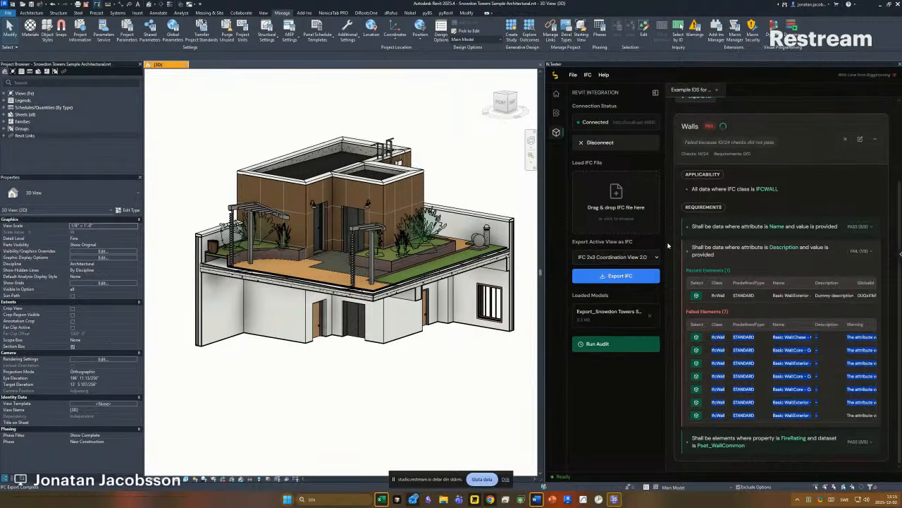
click(673, 248)
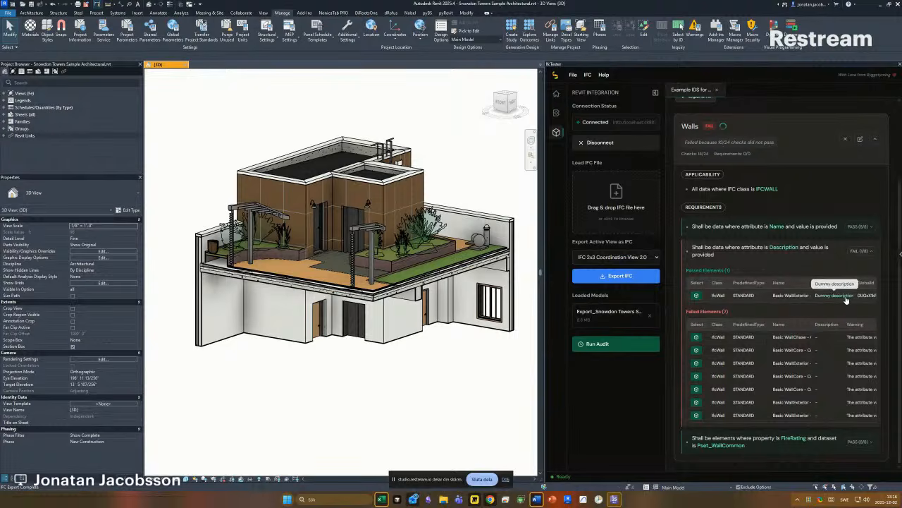
click(396, 192)
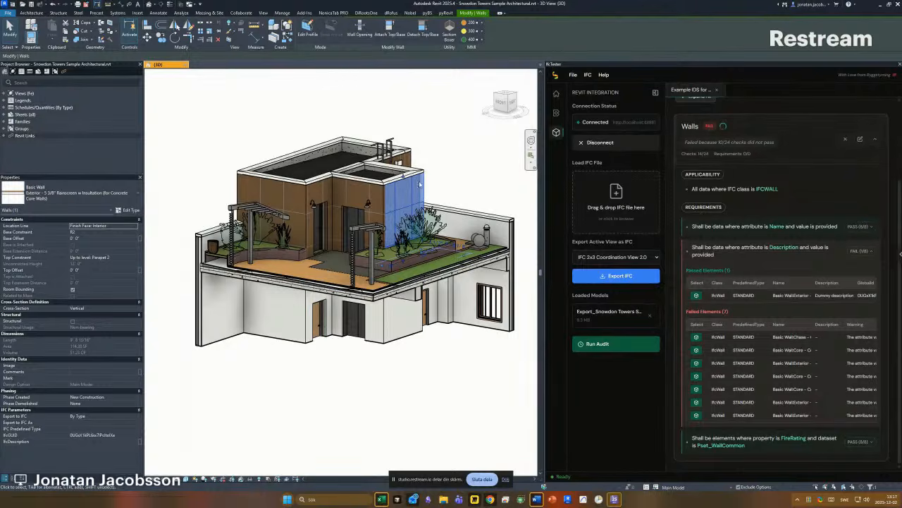
click(448, 156)
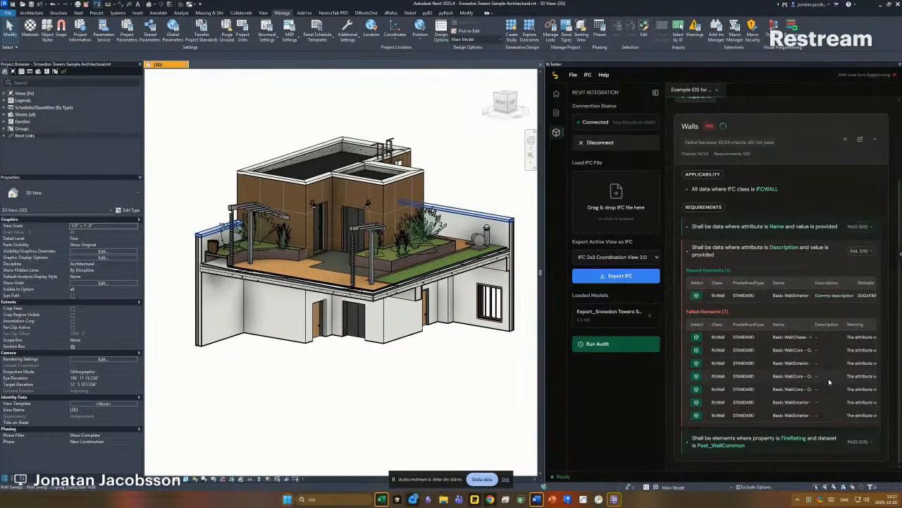
click(410, 401)
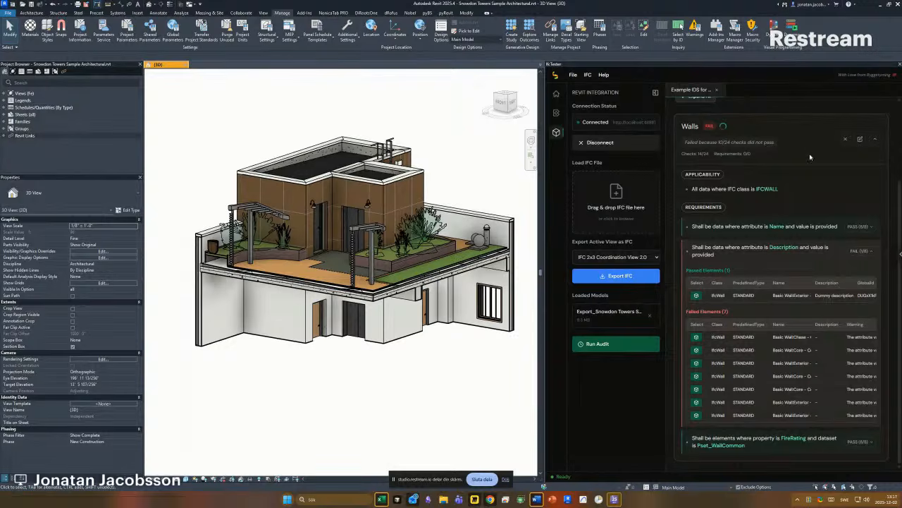
- Collapse the Walls audit results and view the Walls specification's general information in the IDS editor
click(794, 132)
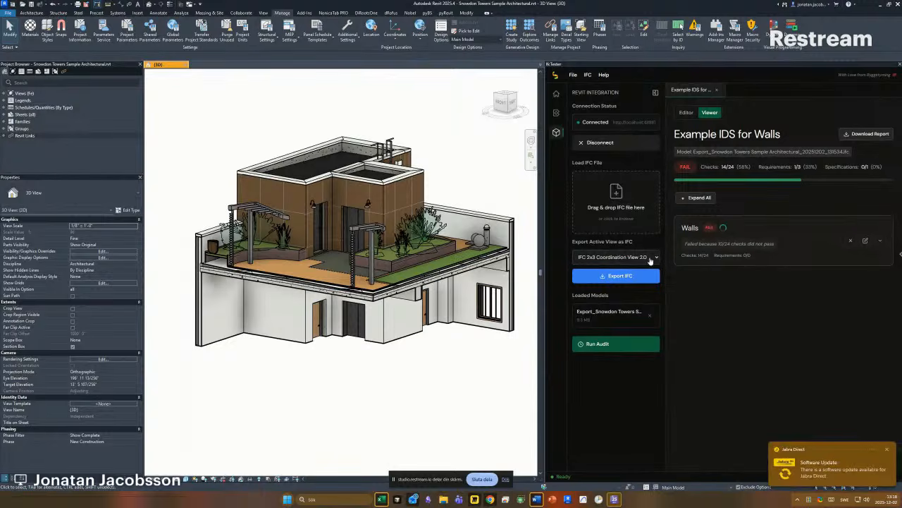
click(686, 115)
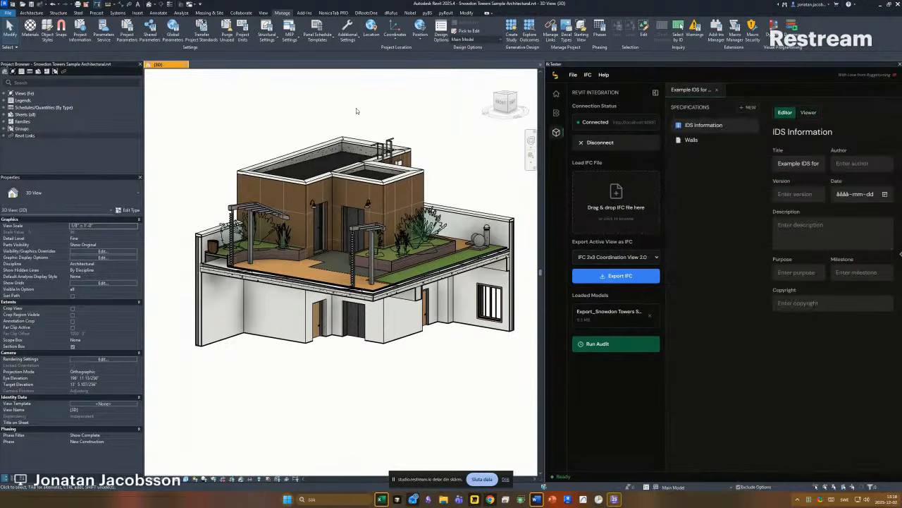
click(655, 93)
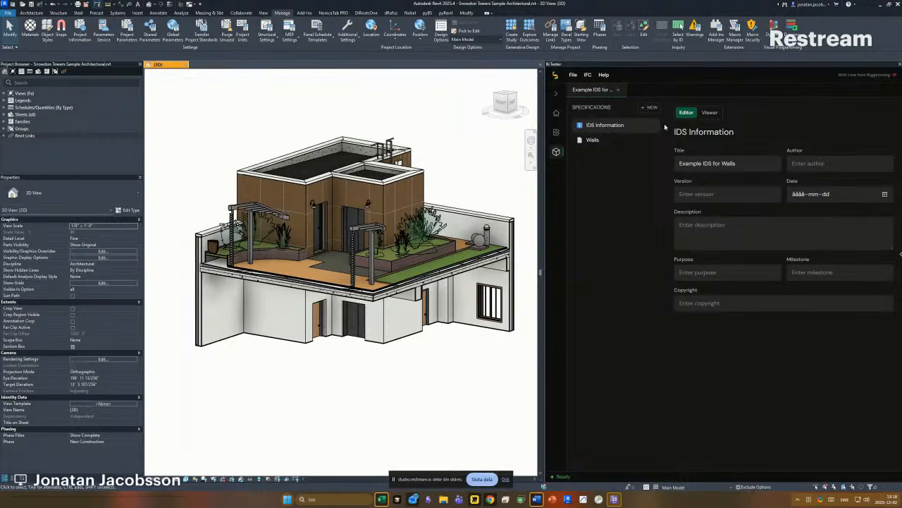
click(596, 141)
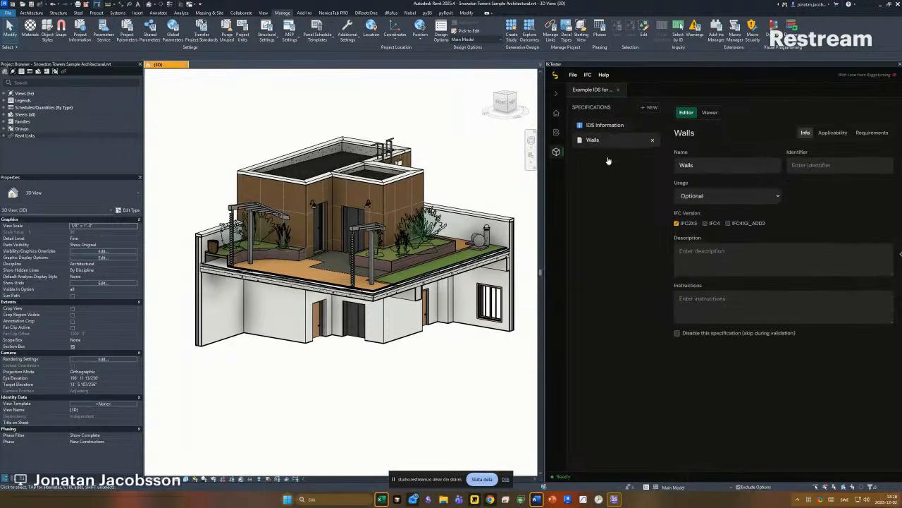
click(556, 93)
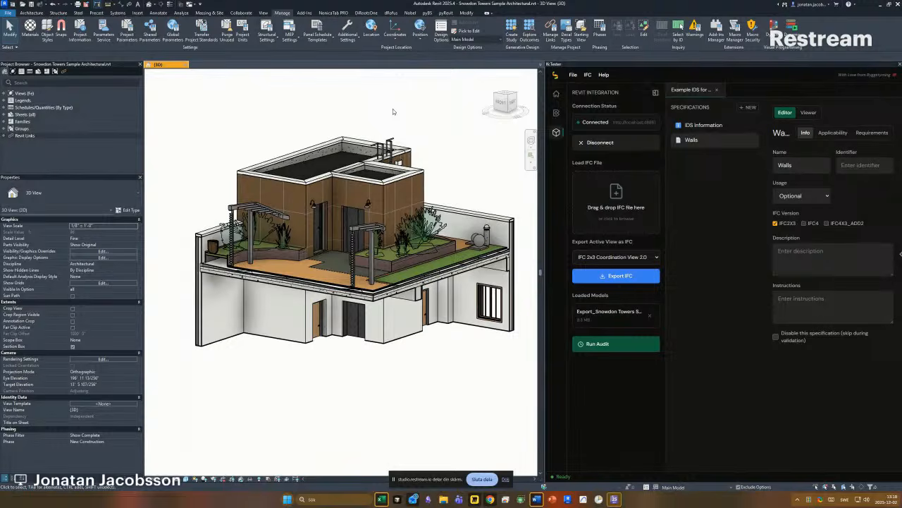
- Export only the isolated exterior corner wall behind the planter as IFC and expand its Walls audit result
middle_drag(396, 113, 382, 107)
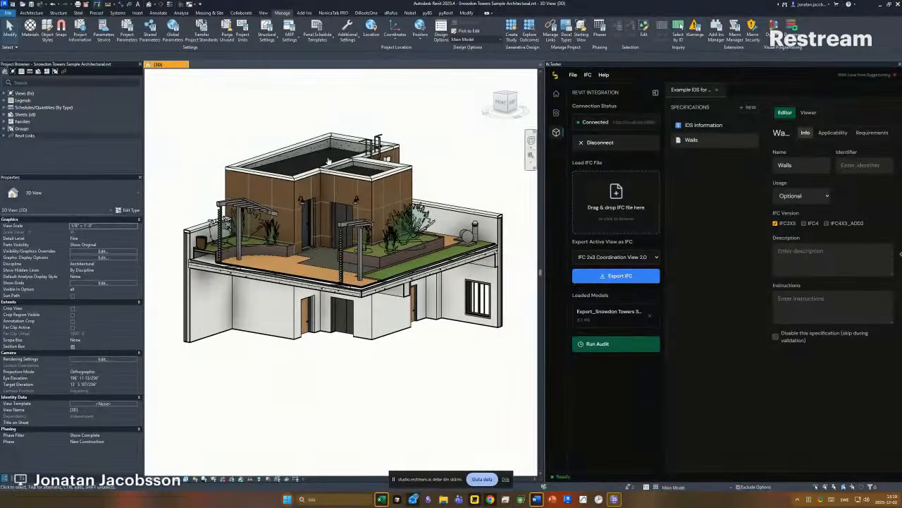
click(405, 195)
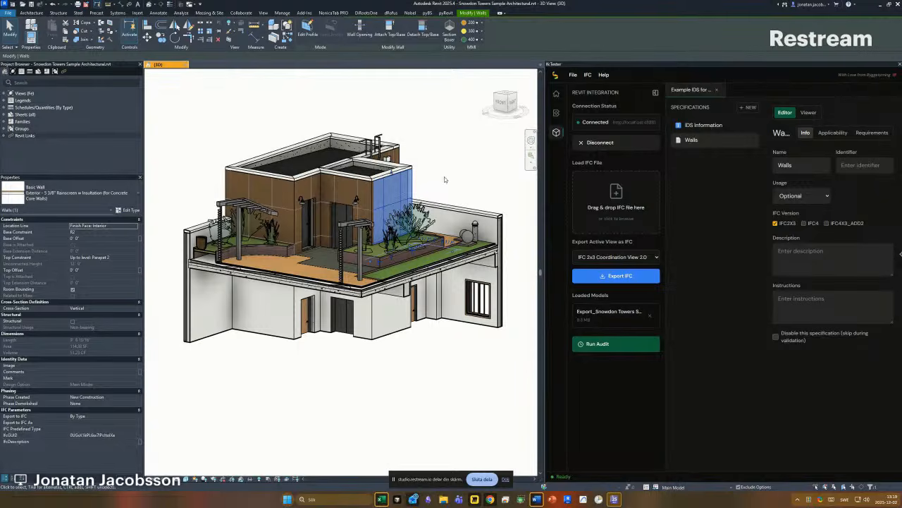
shift+middle_drag(444, 176, 437, 179)
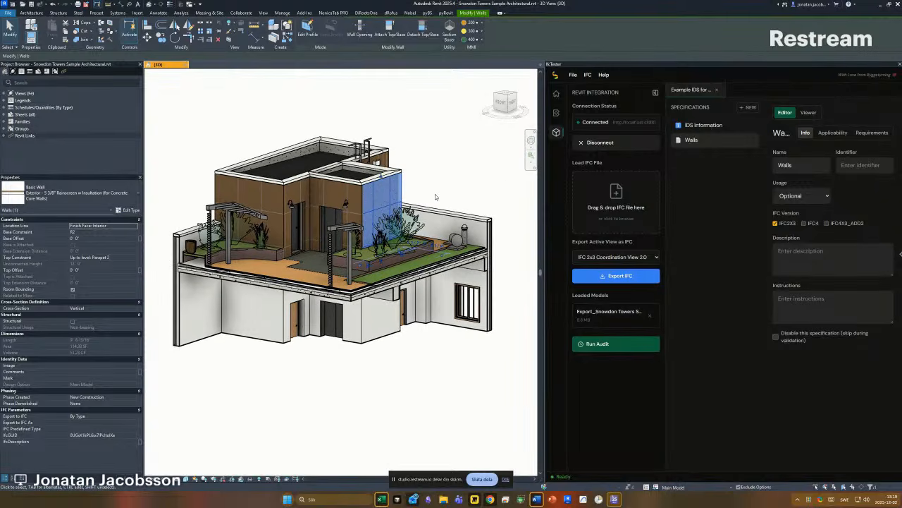
key(h)
key(i)
scroll(389, 194, up, 6)
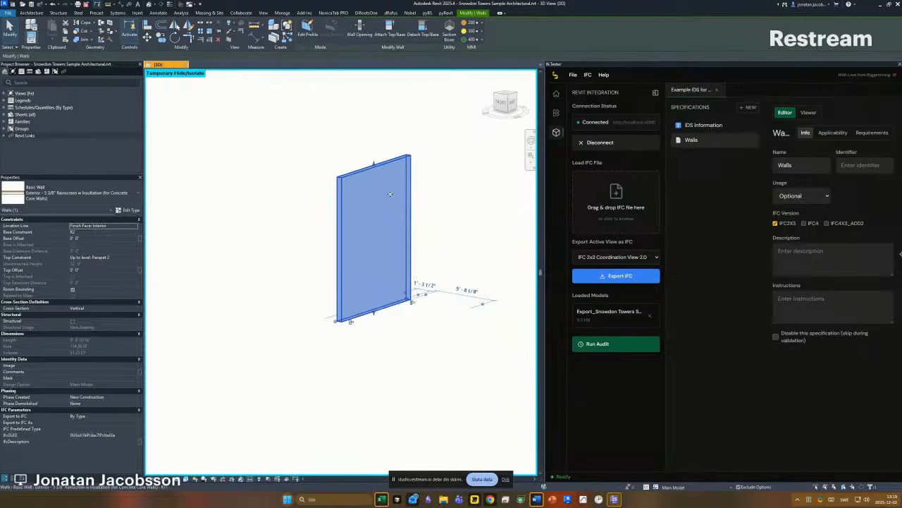
scroll(347, 163, down, 3)
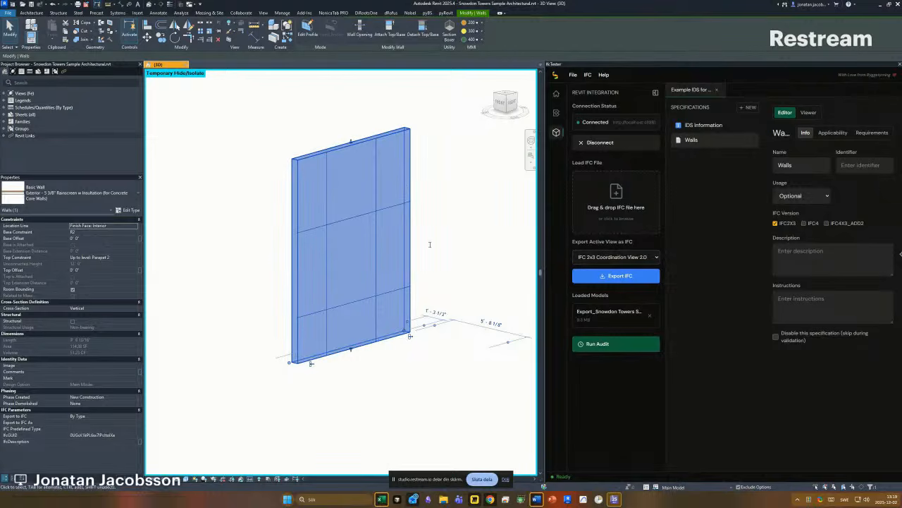
click(612, 277)
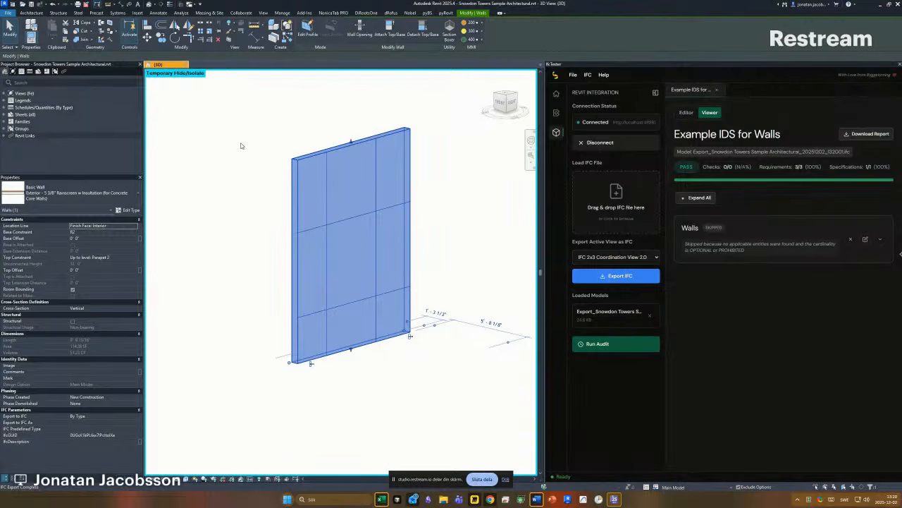
click(773, 233)
- Restore the hidden elements and temporarily isolate the tall exterior wall behind the roof ladder instead
click(473, 206)
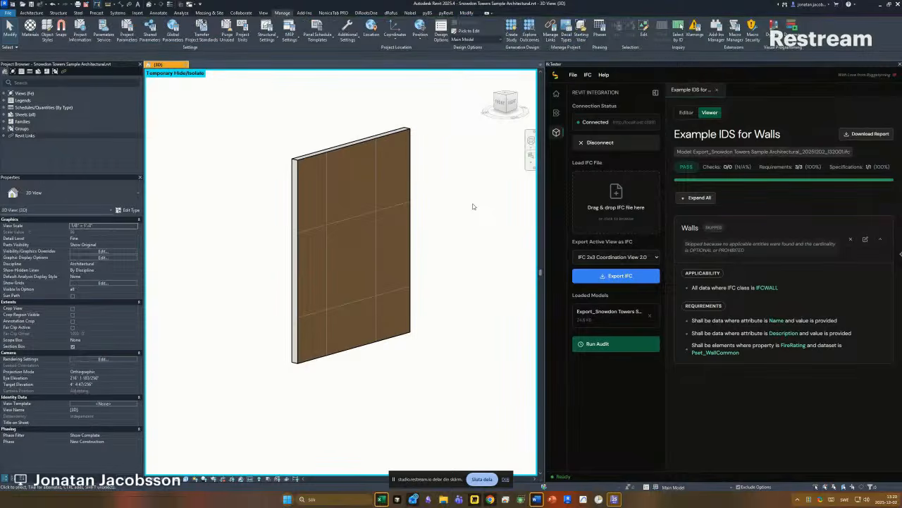
key(h)
key(r)
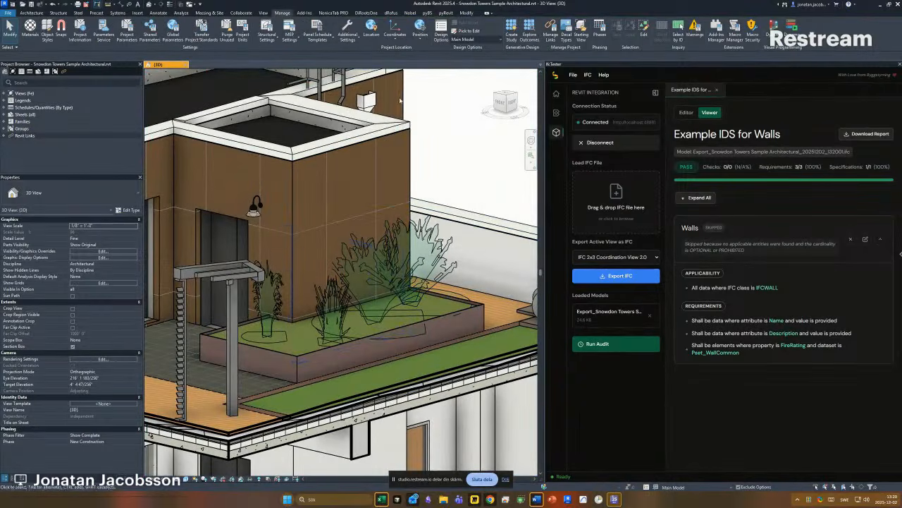
click(400, 100)
key(h)
key(i)
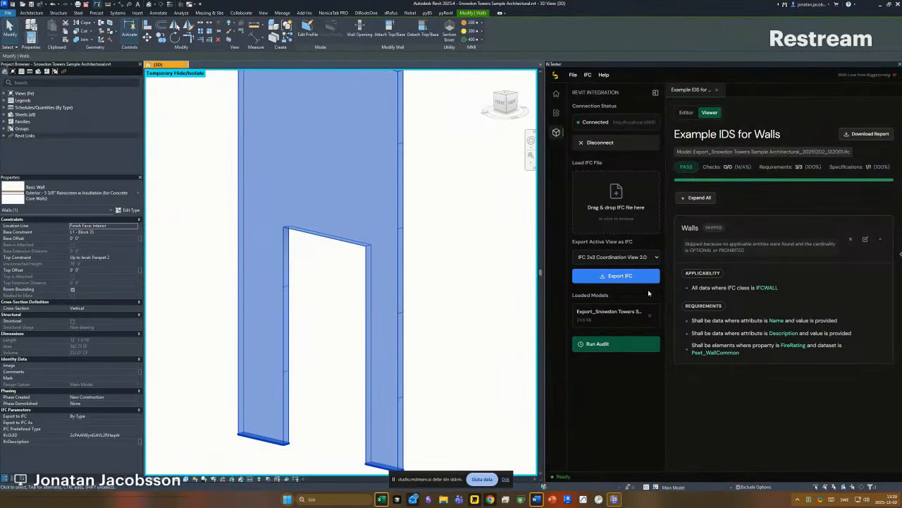
- Export the isolated tall exterior wall as IFC and restore the hidden elements in the 3D view
click(640, 279)
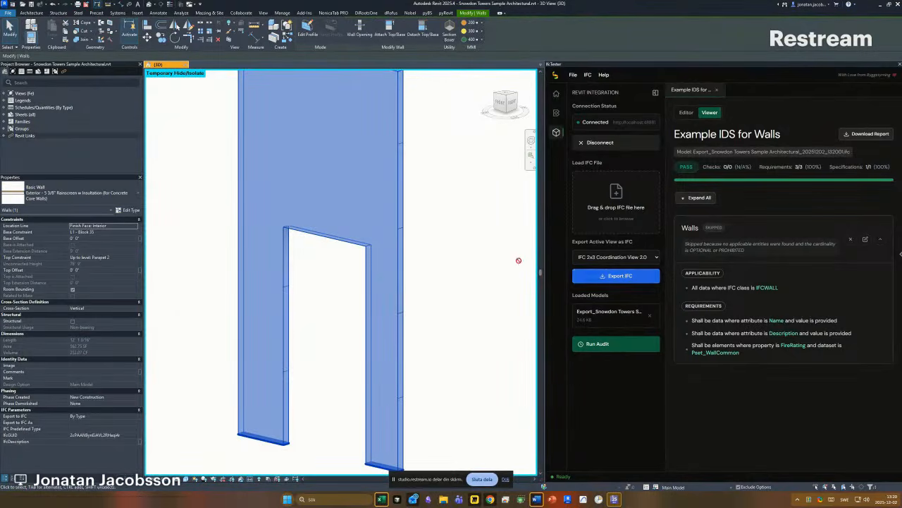
click(470, 241)
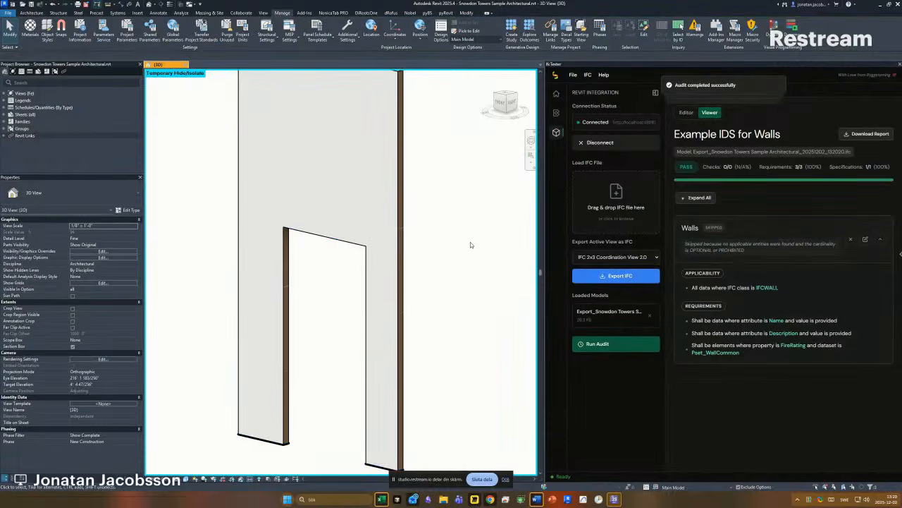
key(h)
key(r)
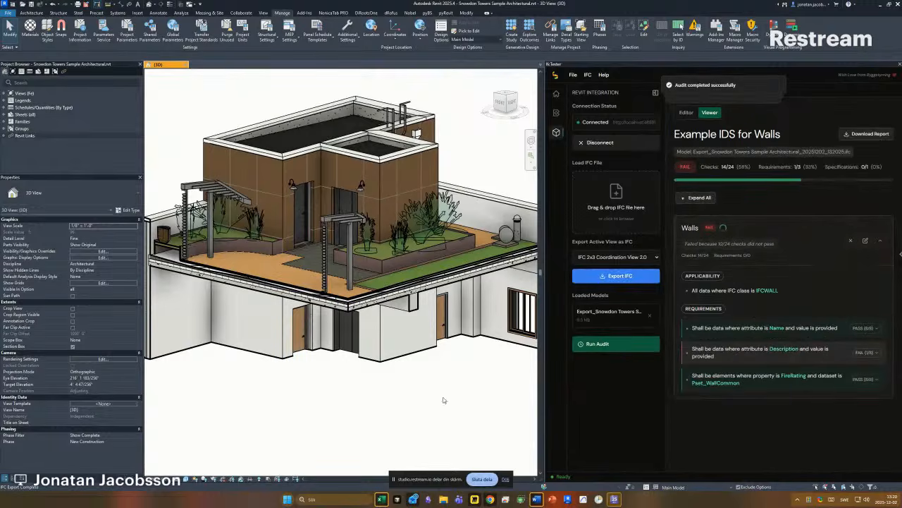
- Temporarily isolate the Doors category in the 3D view and export the active view with IFC 2x3 Coordination View 2.0
click(404, 325)
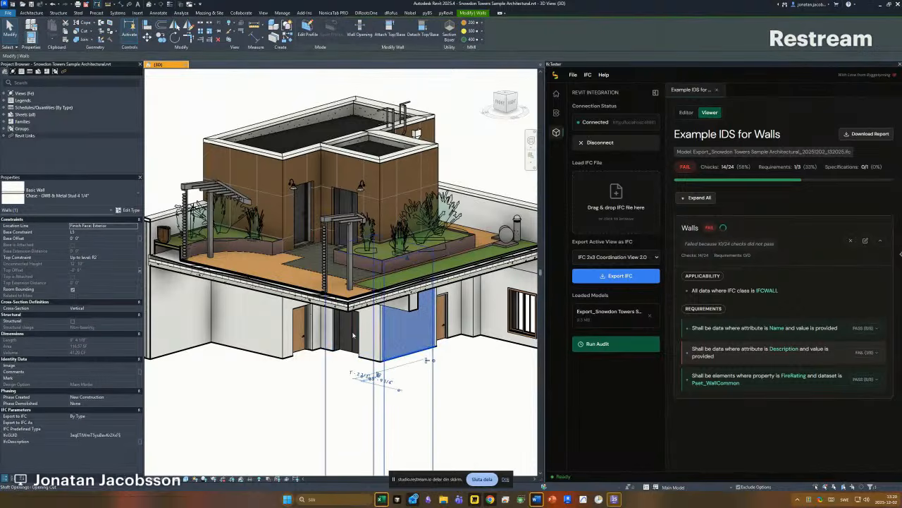
click(299, 341)
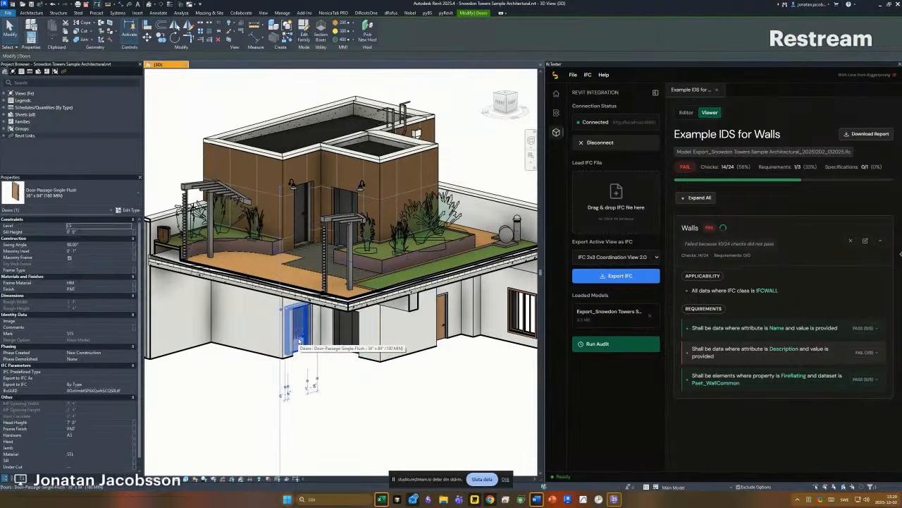
key(i)
key(c)
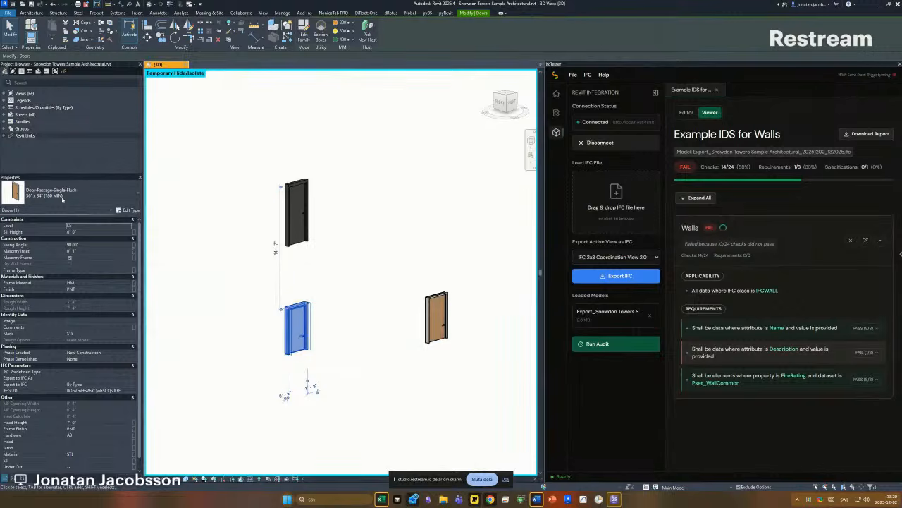
click(377, 204)
click(632, 281)
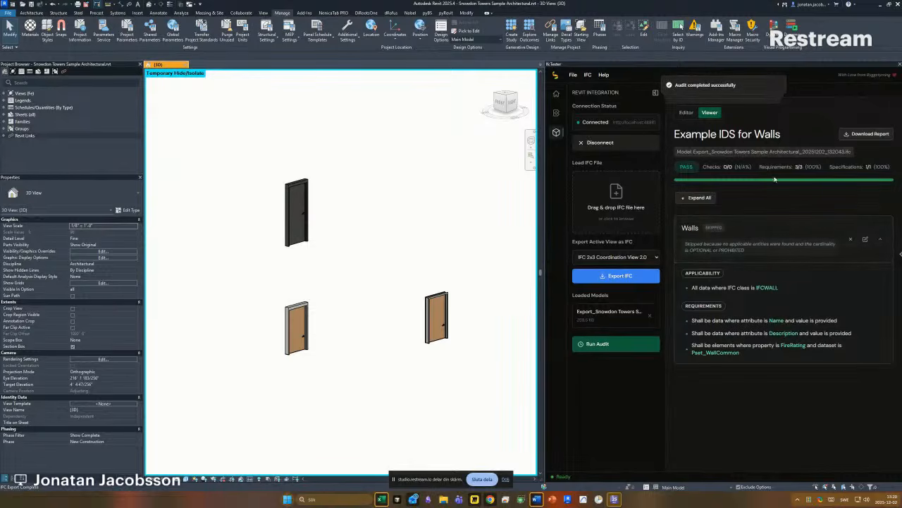
- Create a new specification in the walls IDS and name it Doors
click(687, 113)
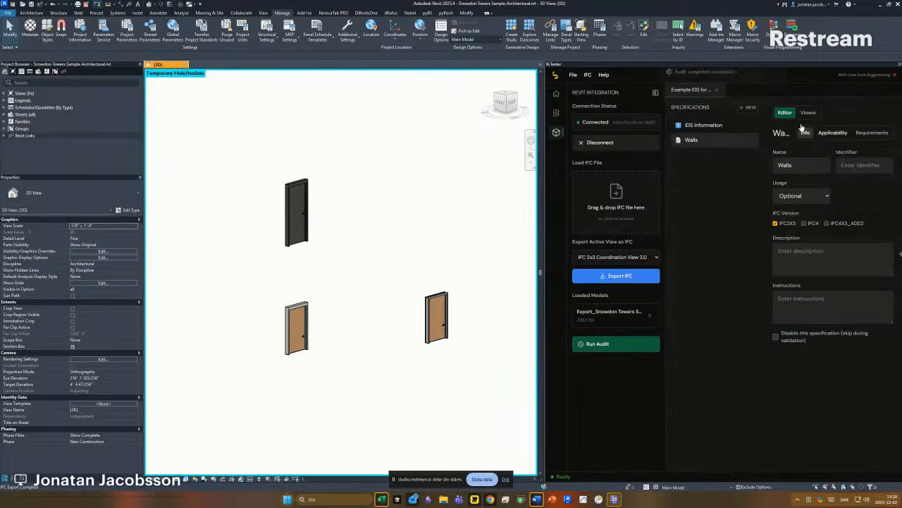
click(748, 108)
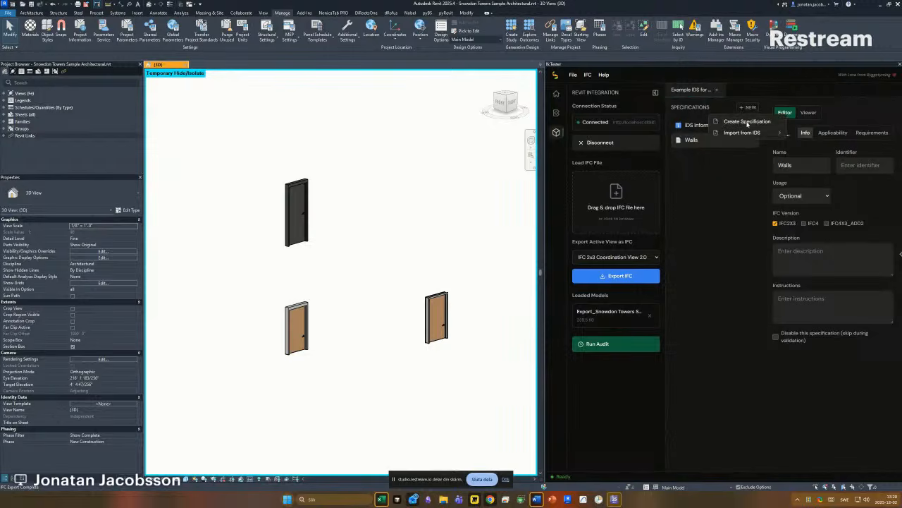
click(656, 92)
click(655, 92)
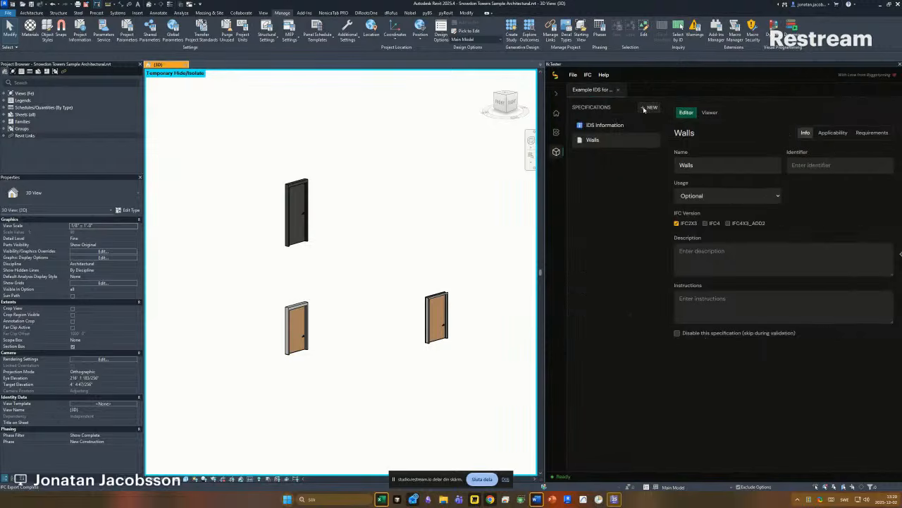
click(647, 108)
click(645, 121)
click(705, 165)
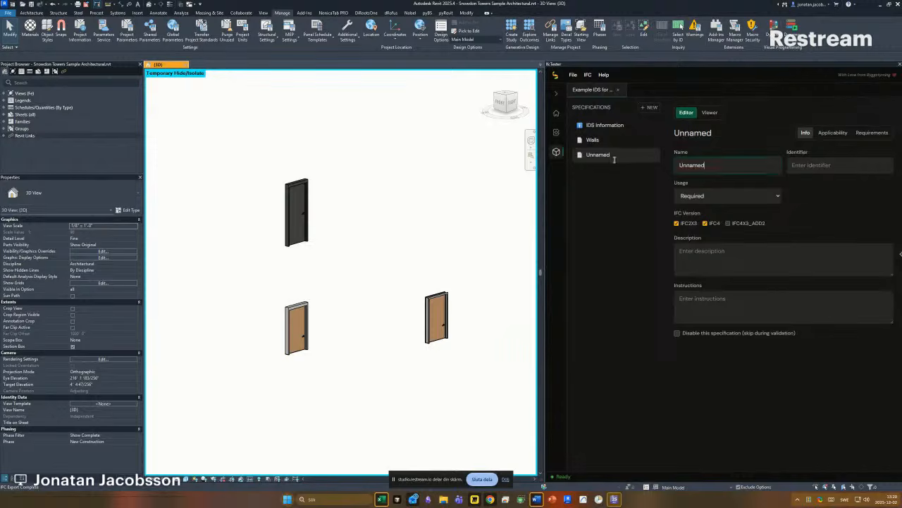
key(ctrl+a)
text(Doors)
- Add an Entity facet to the Doors specification's applicability with the entity name IfcDoor
click(833, 133)
click(861, 154)
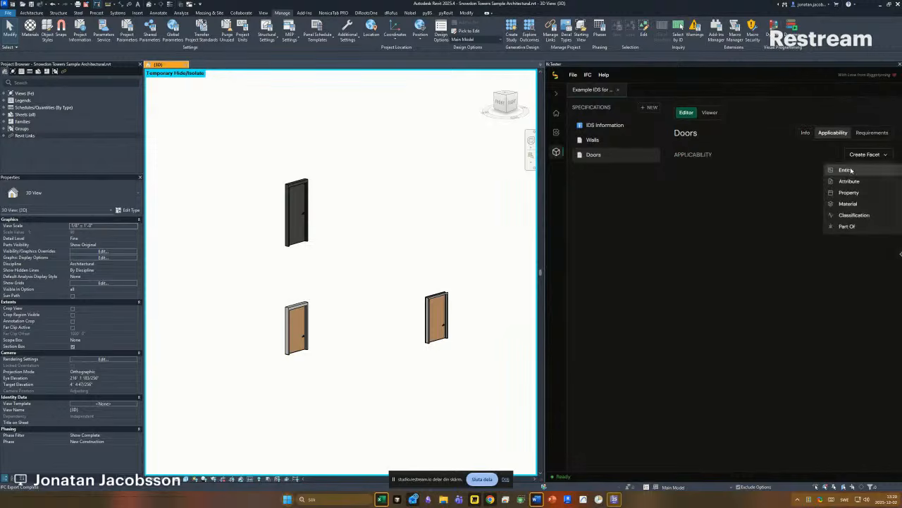
click(852, 171)
click(772, 205)
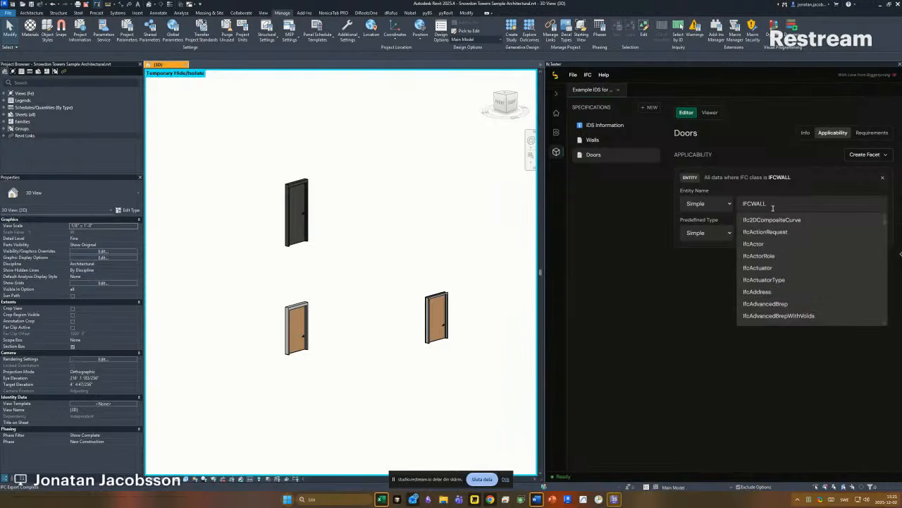
key(ctrl+a)
key(BackSpace)
text(I)
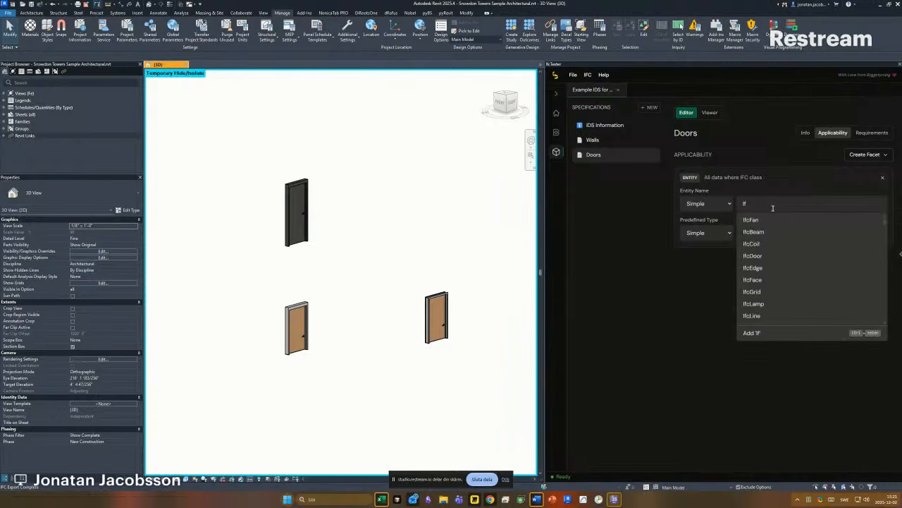
text(fcDoor)
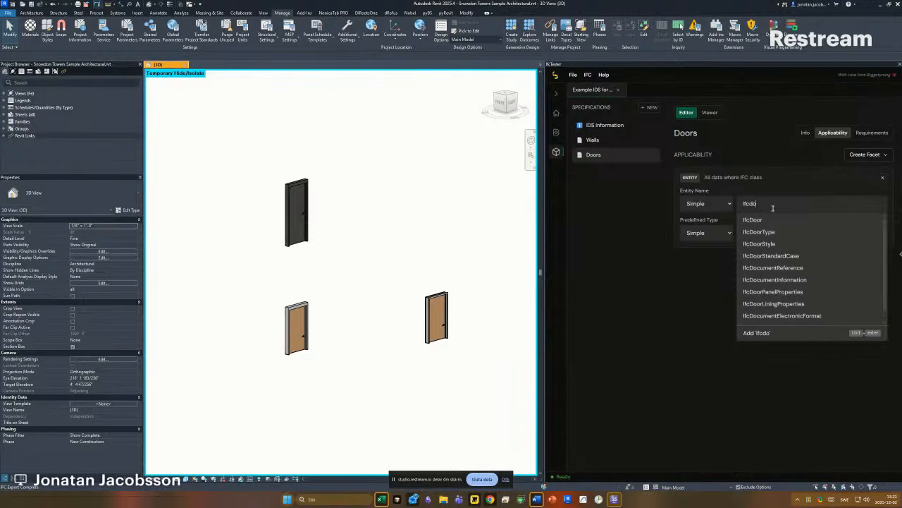
key(Return)
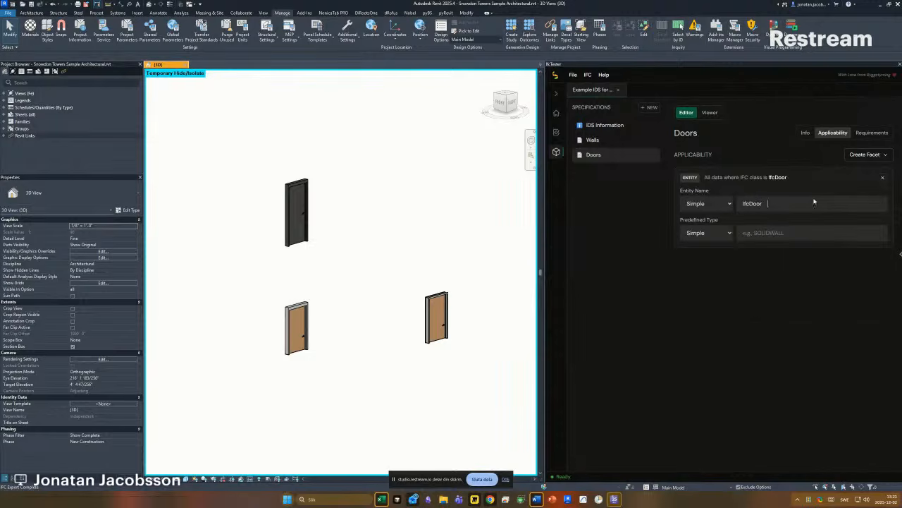
- Add two required attribute facets to the Doors requirements, one for Name and one for Description
click(866, 134)
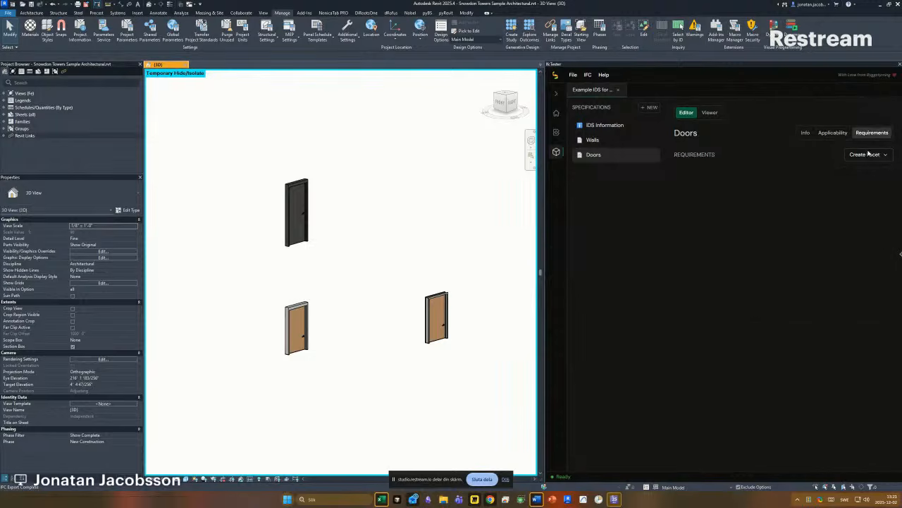
click(866, 154)
click(849, 181)
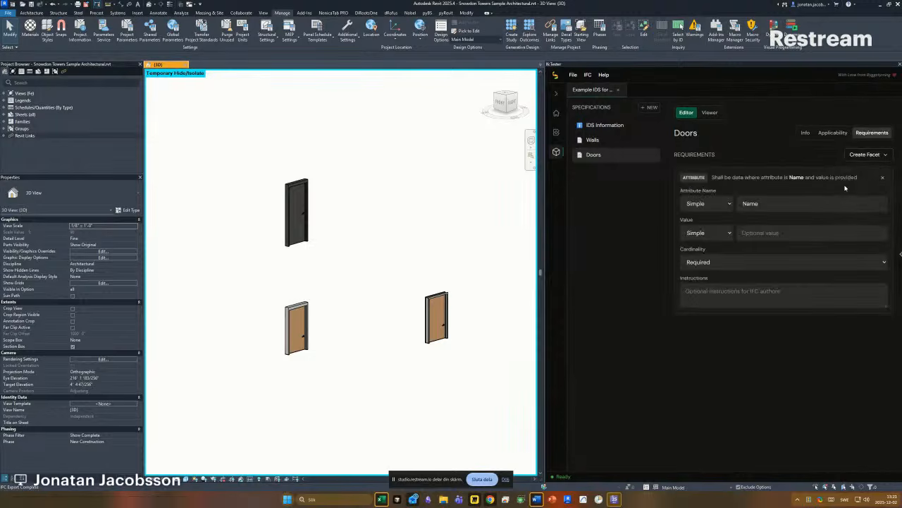
click(861, 155)
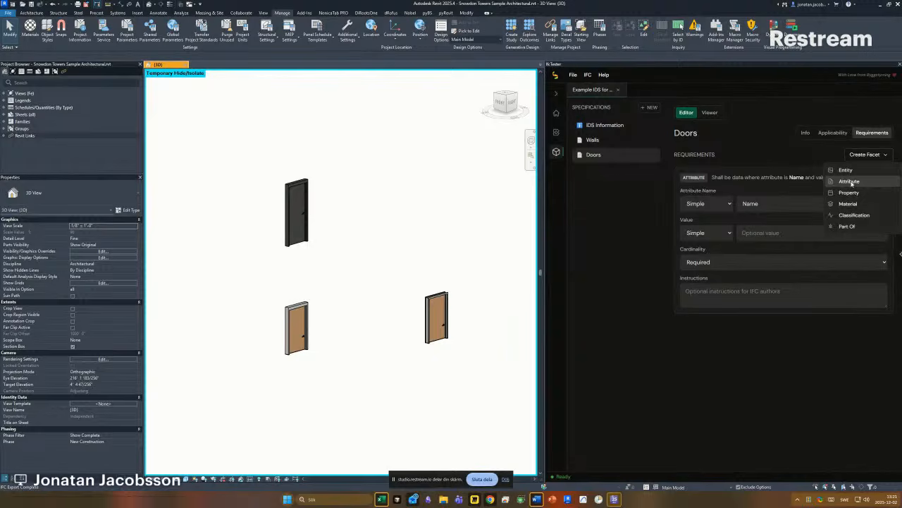
click(851, 182)
click(769, 356)
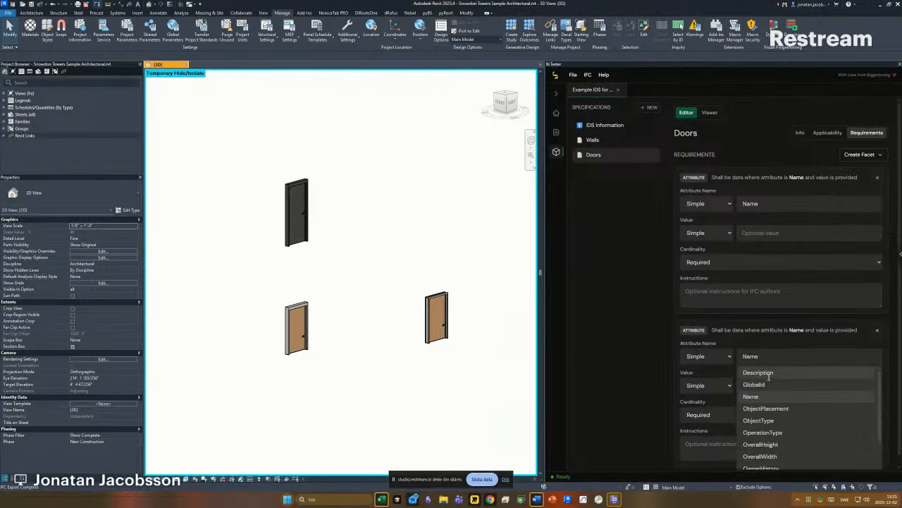
click(762, 372)
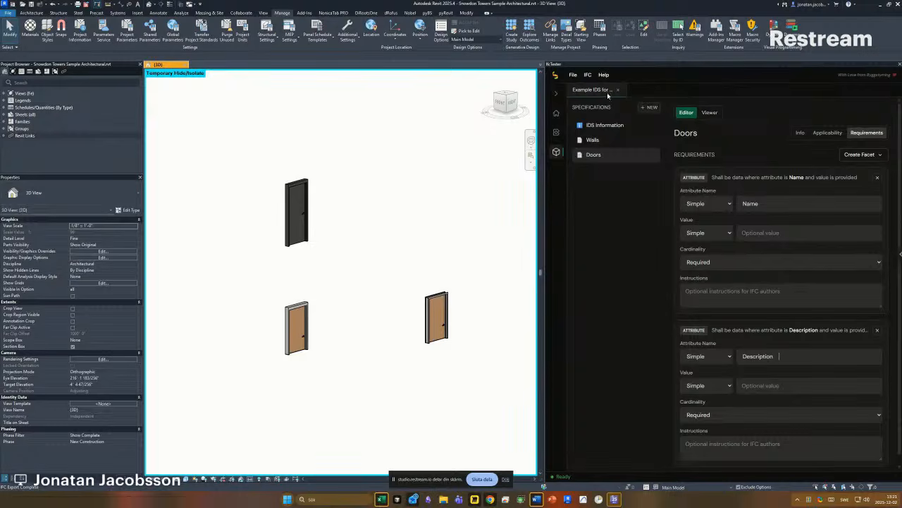
- Run the audit on the exported doors and expand the Doors result with its failed Description elements
click(556, 93)
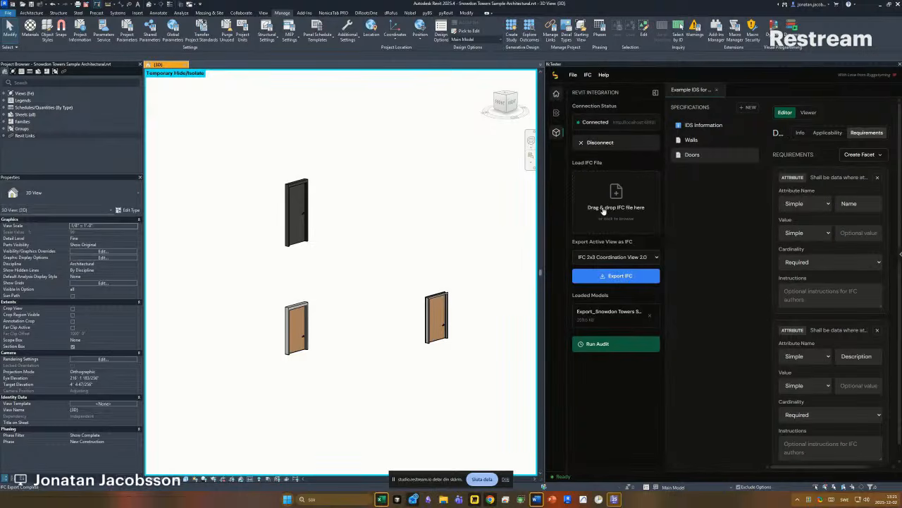
click(620, 346)
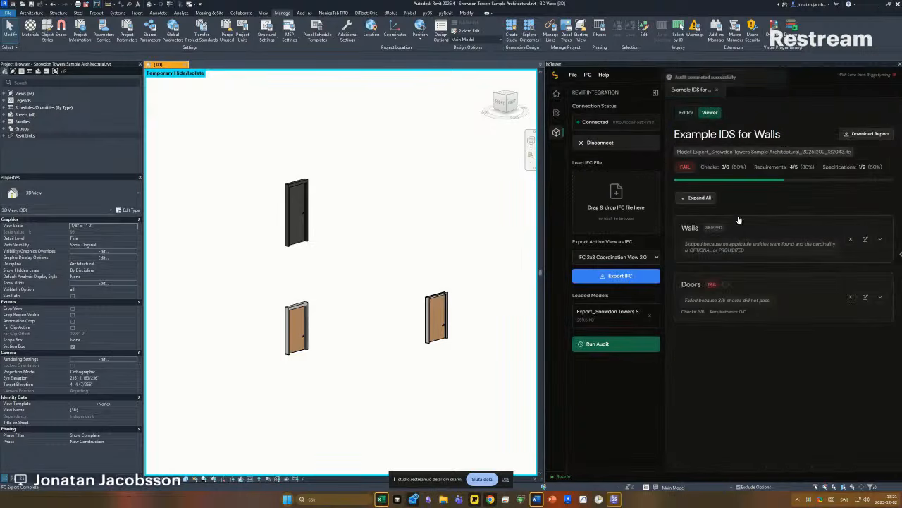
click(731, 292)
click(733, 411)
scroll(733, 414, down, 1)
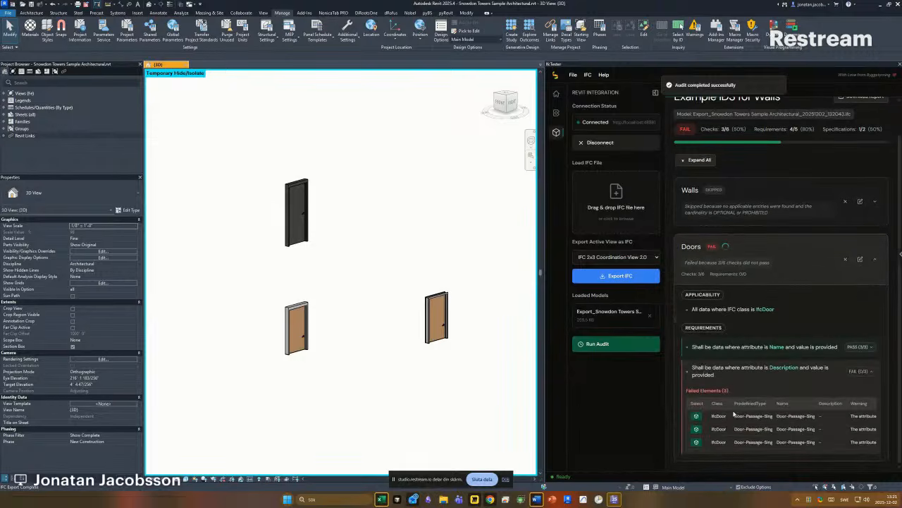
- Check the isolated door's properties and add the Doors category to the IfcDescription project parameter
click(439, 309)
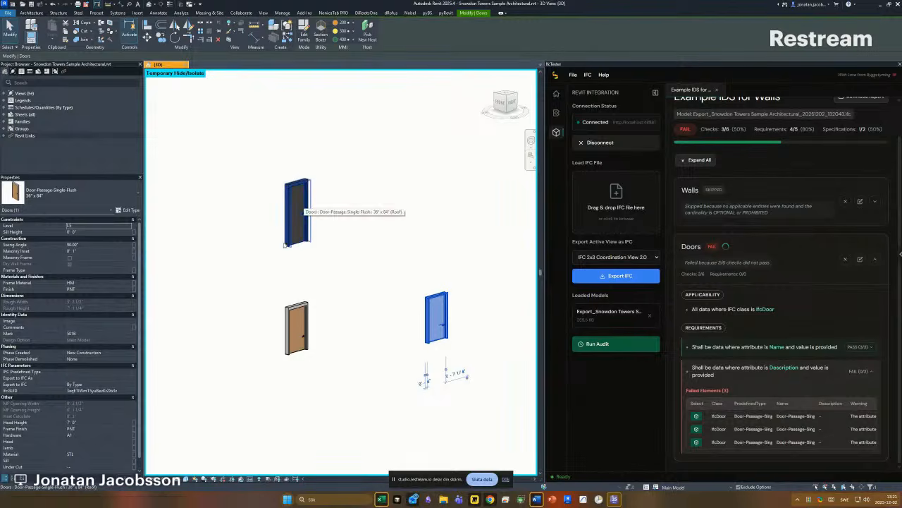
scroll(77, 360, down, 1)
click(196, 210)
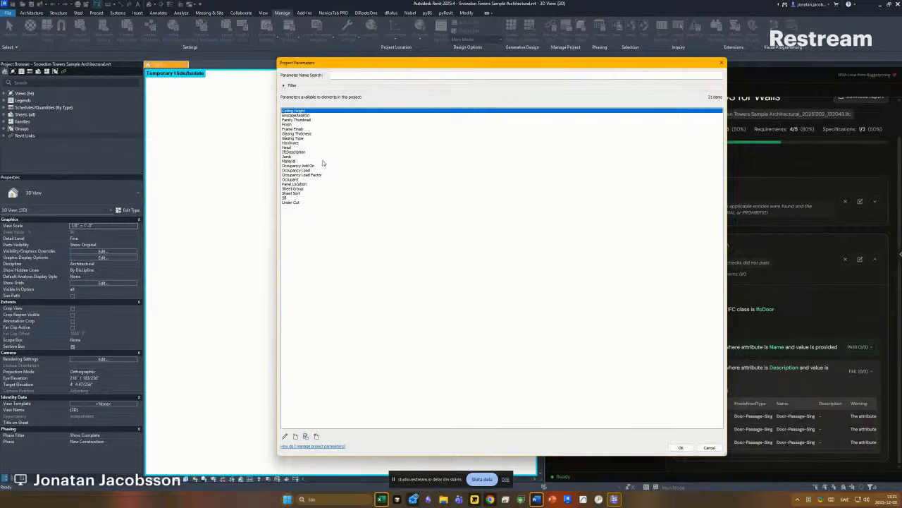
click(302, 152)
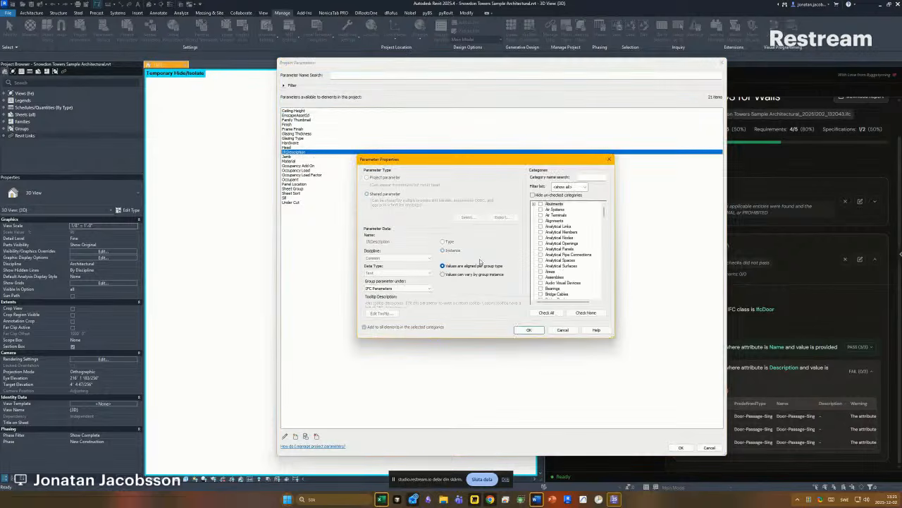
click(564, 227)
key(d)
scroll(561, 295, down, 1)
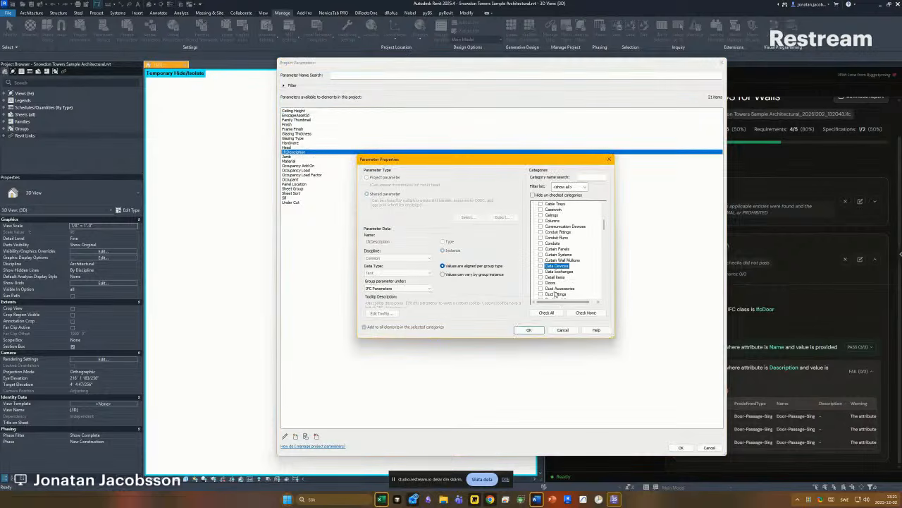
click(542, 283)
click(528, 330)
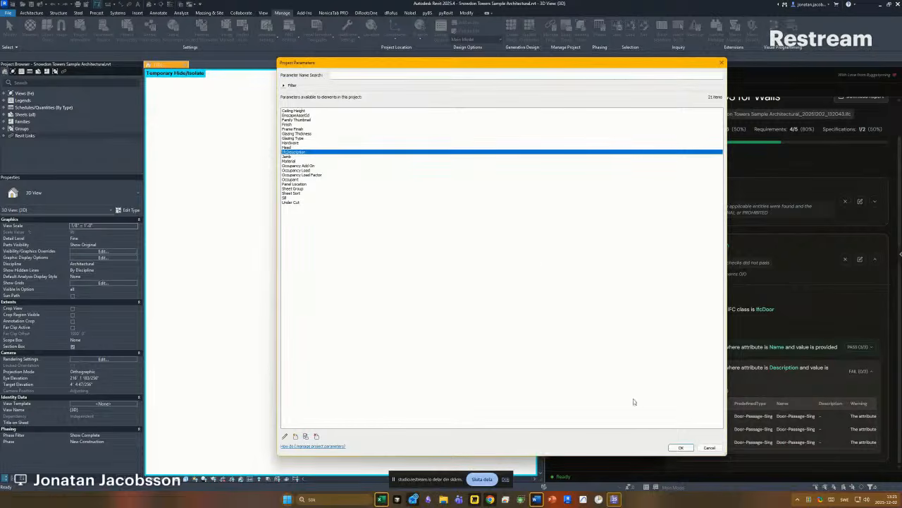
click(681, 448)
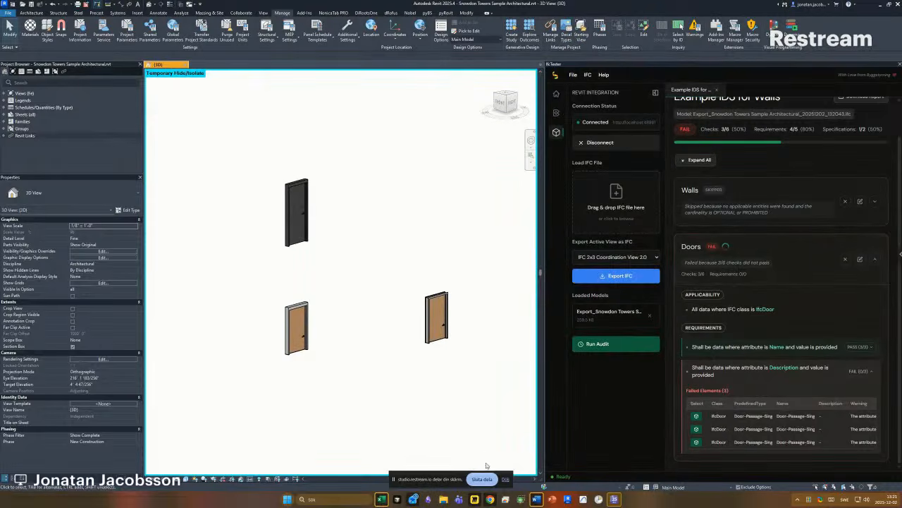
- Switch to Chrome, open the byggstyrning/ifctester-revit GitHub repository in a new tab and view its README
click(490, 499)
key(ctrl+t)
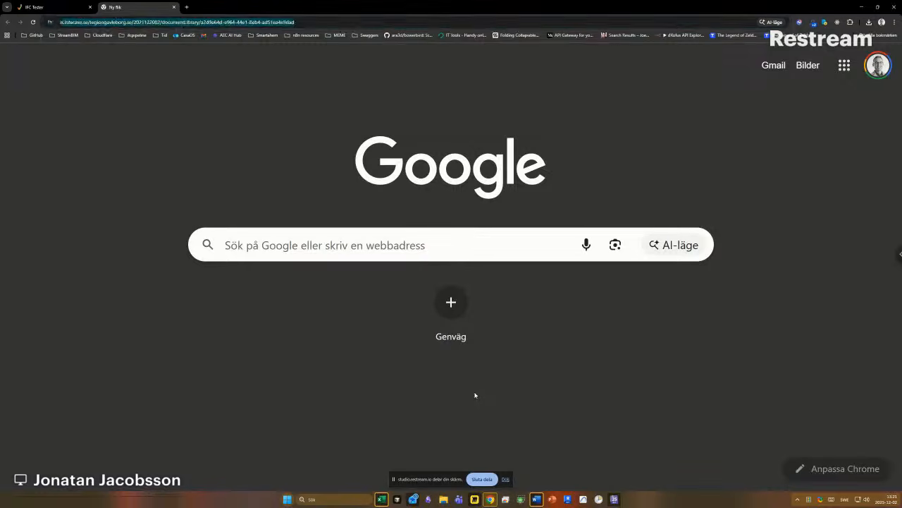
text(ifctester-f)
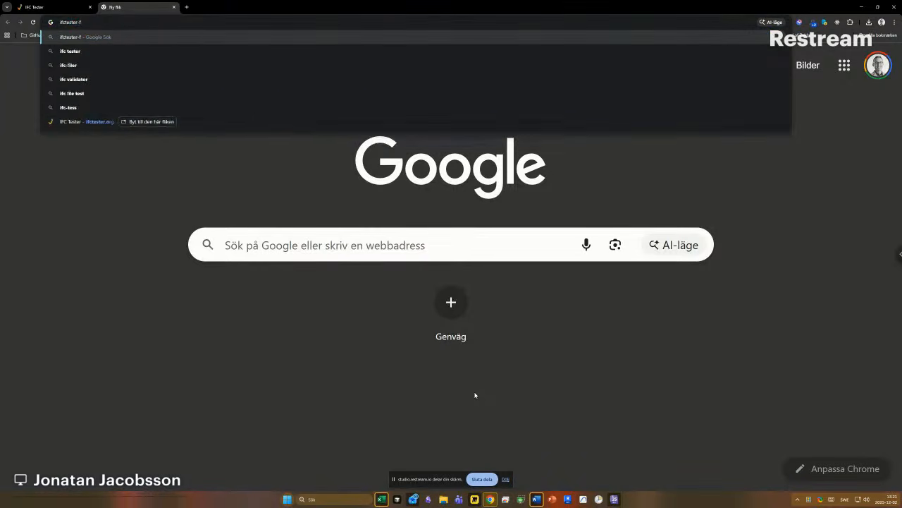
key(BackSpace)
key(Down)
key(Down)
key(Down)
key(Down)
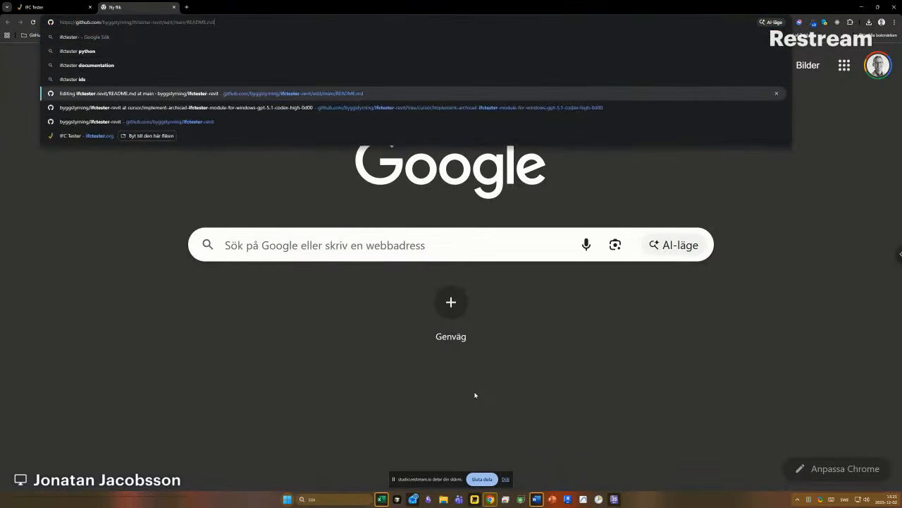
key(Return)
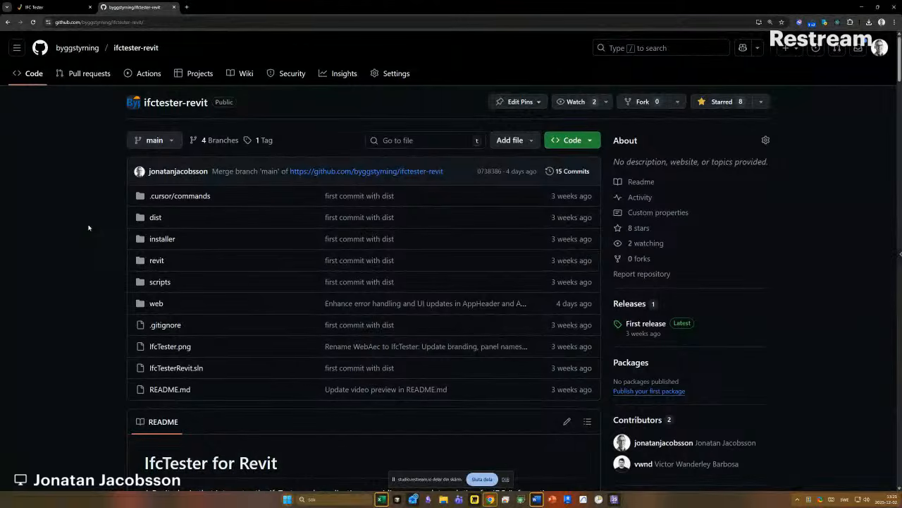
scroll(88, 227, down, 5)
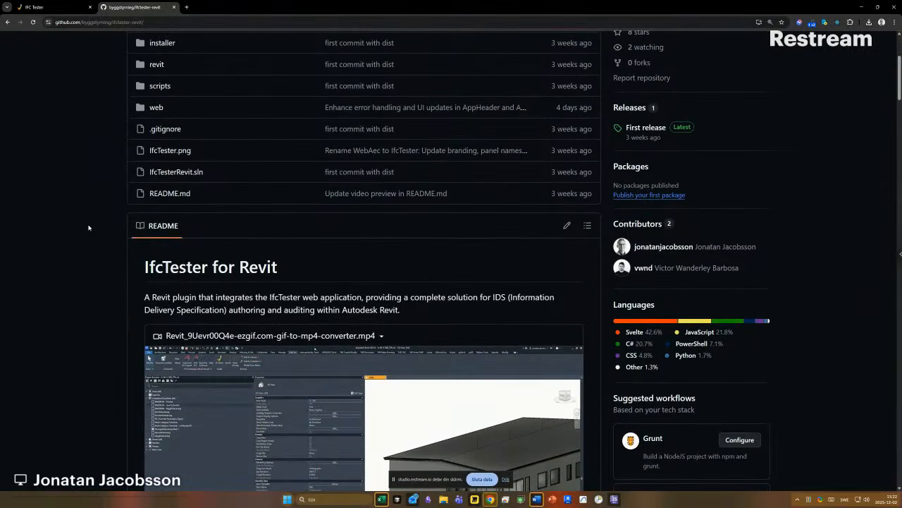
- Review the README's video, overview and features and open the repository's First release page
scroll(88, 227, down, 1)
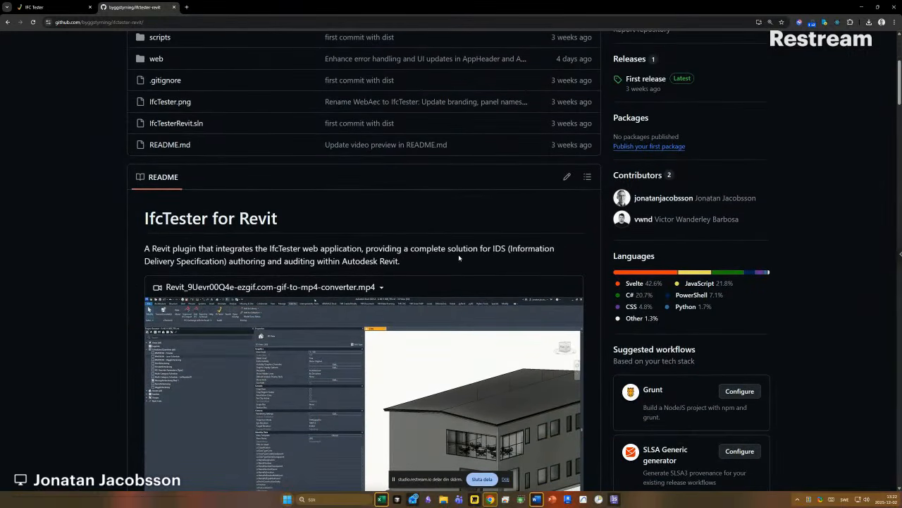
scroll(89, 322, down, 5)
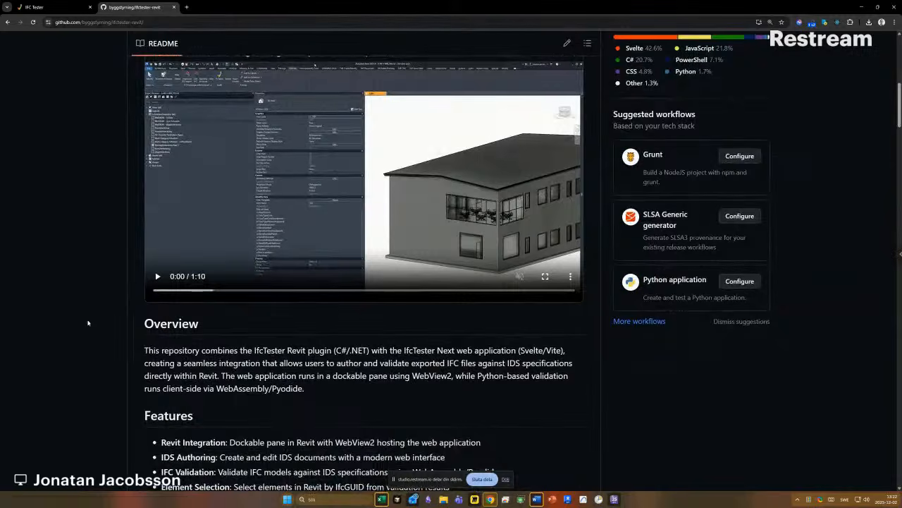
scroll(106, 384, up, 5)
scroll(106, 383, down, 5)
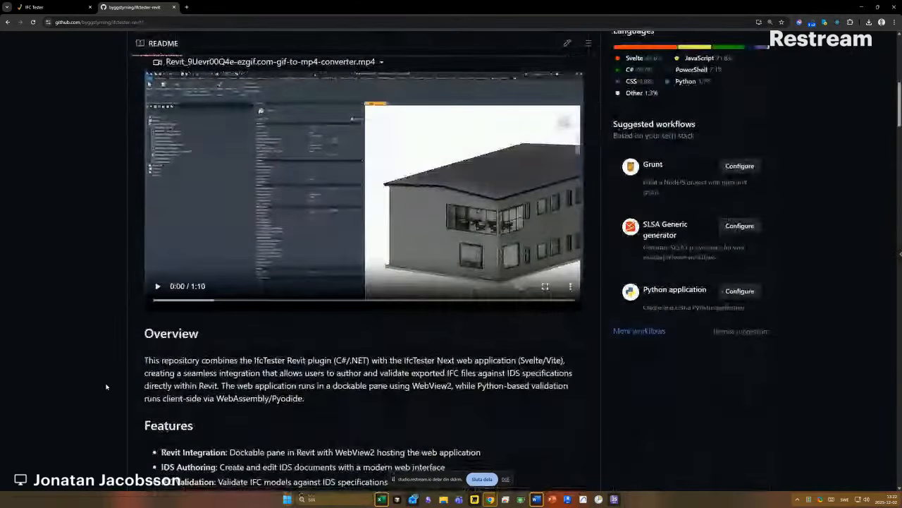
scroll(106, 387, down, 1)
scroll(103, 395, up, 5)
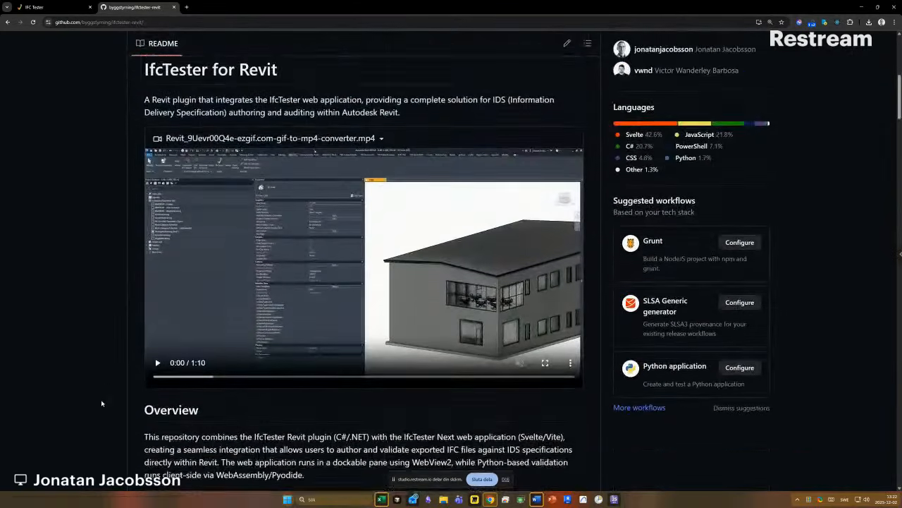
scroll(103, 400, up, 2)
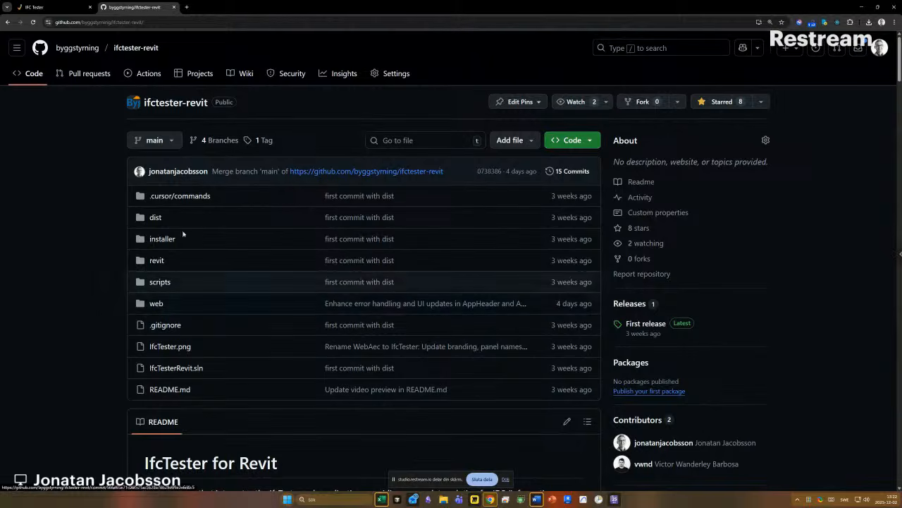
drag(138, 187, 78, 216)
click(77, 216)
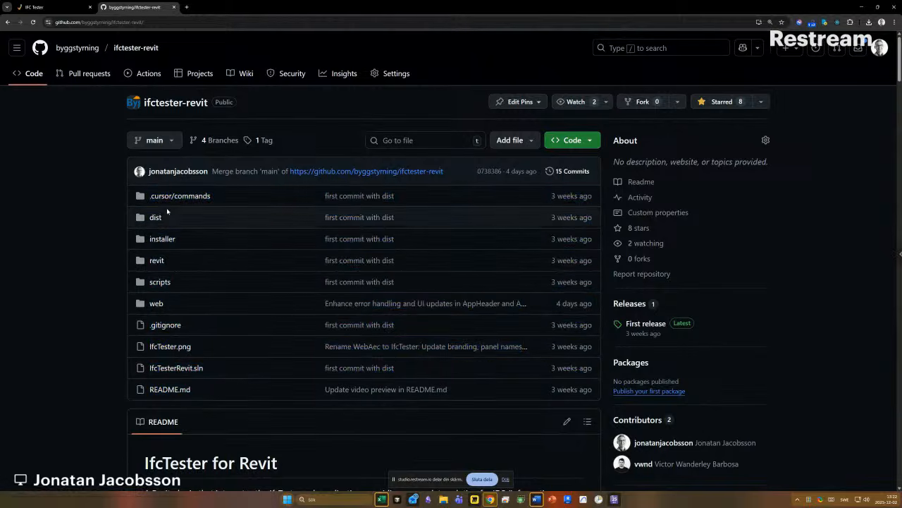
click(655, 328)
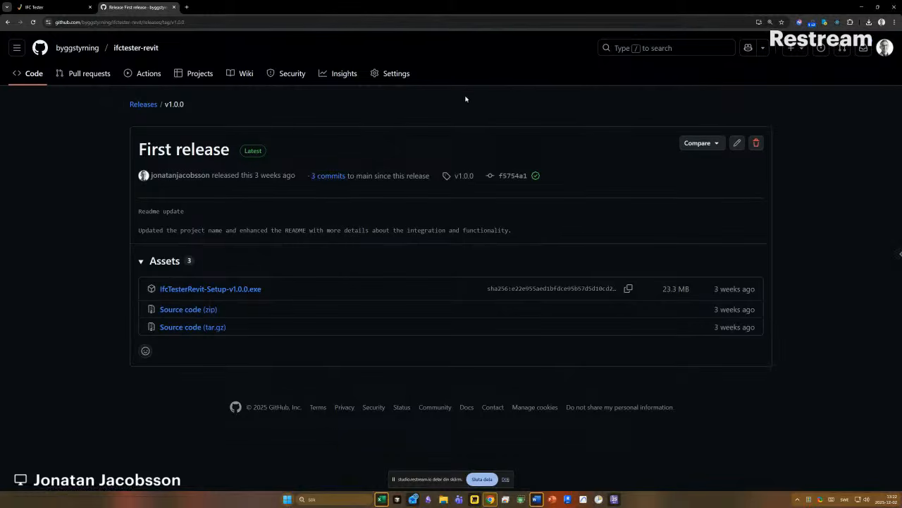
- Switch back to Revit, set the 36" x 84" (Roof) door's IfcDescription to "Dummy desc for doors" and export the active view as IFC
click(862, 8)
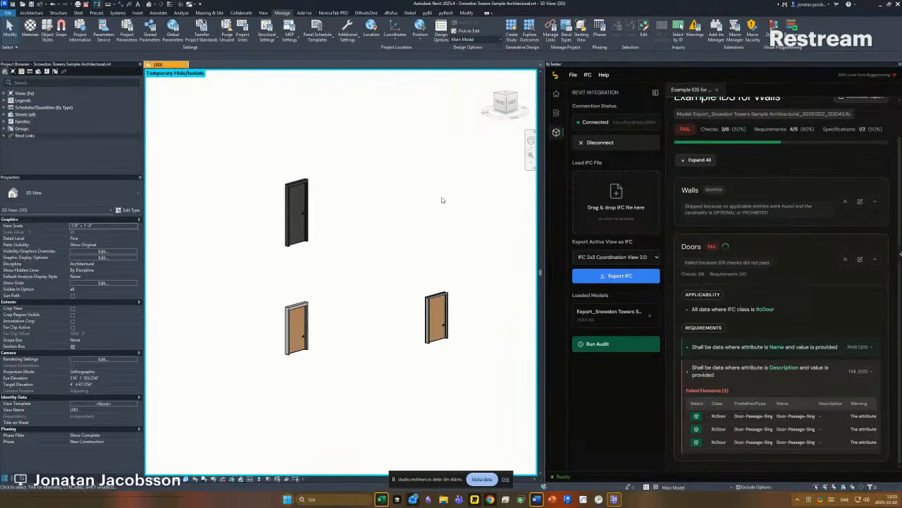
click(297, 212)
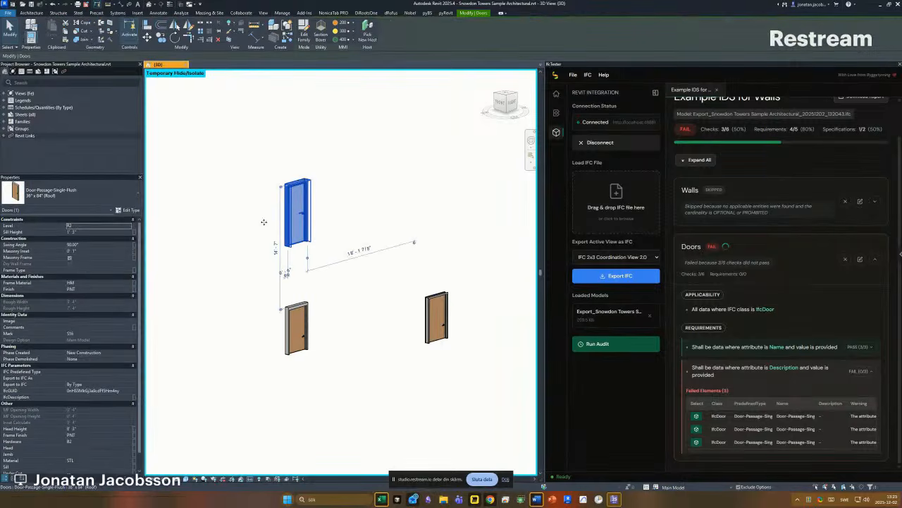
scroll(56, 382, down, 2)
click(68, 383)
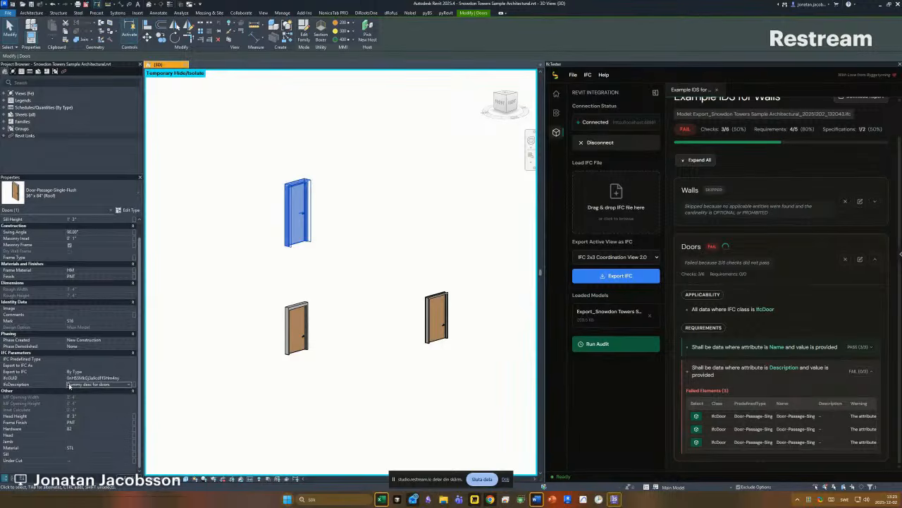
click(362, 227)
click(643, 275)
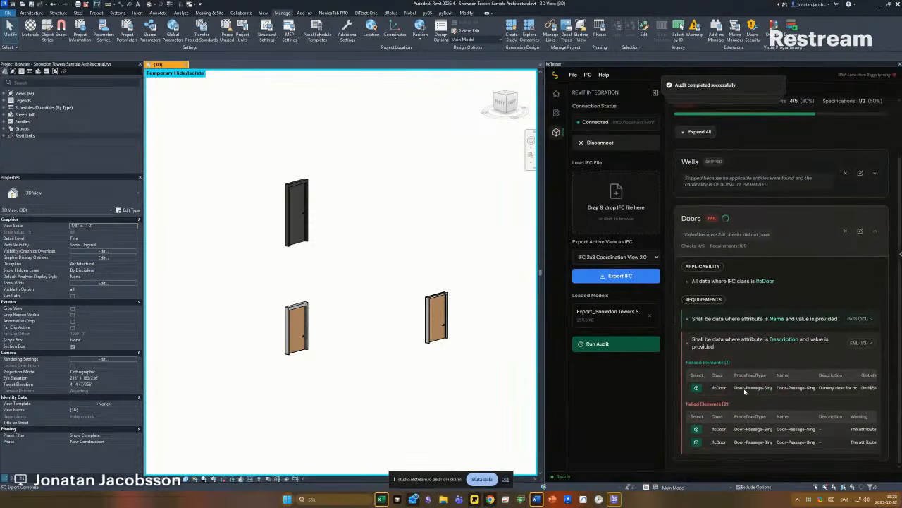
- Locate the passed door and the first failed door, set the failed door's IfcDescription to "test2" and export the view again
click(696, 387)
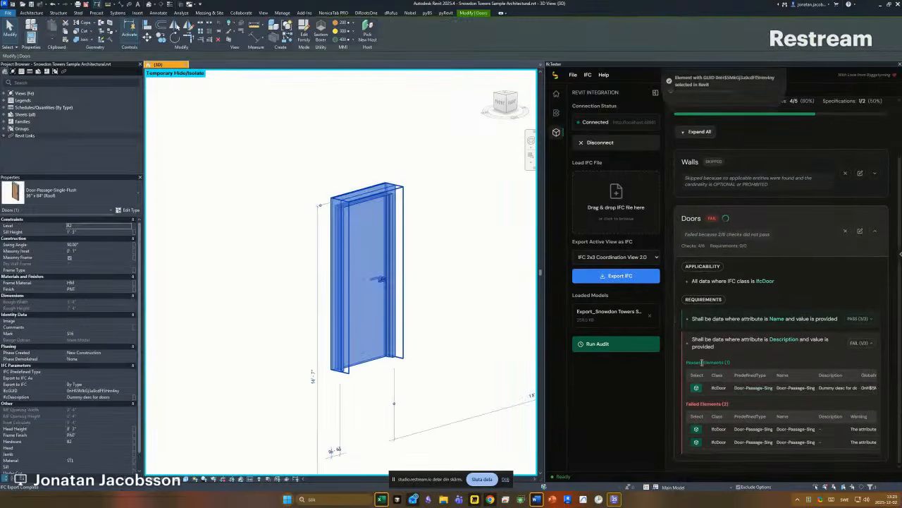
click(696, 428)
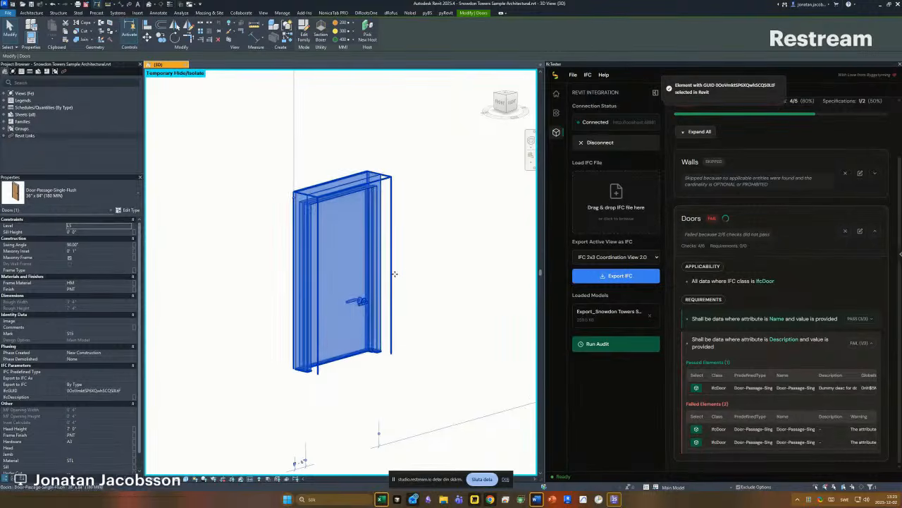
click(430, 256)
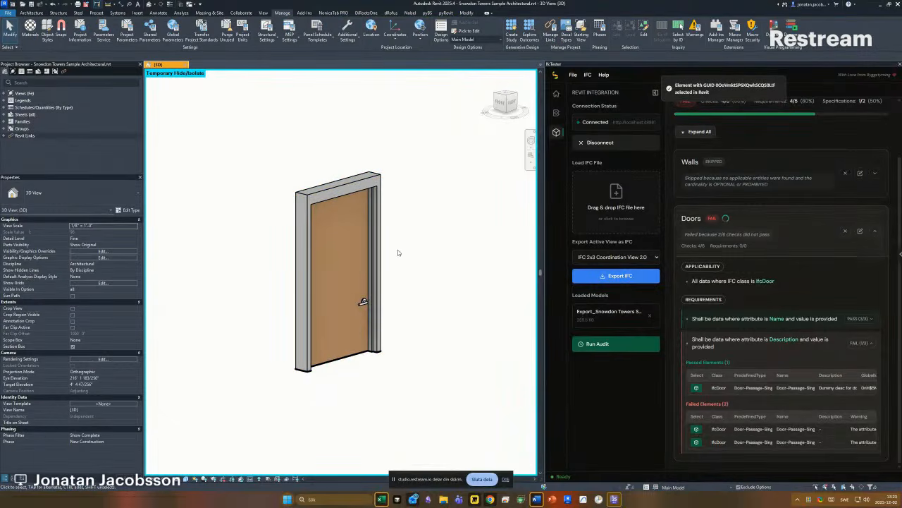
click(377, 261)
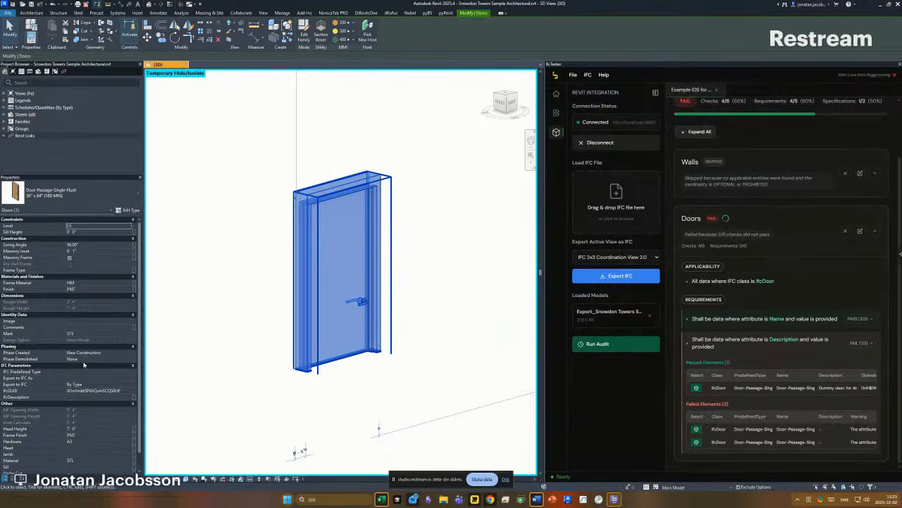
click(79, 396)
text(test2)
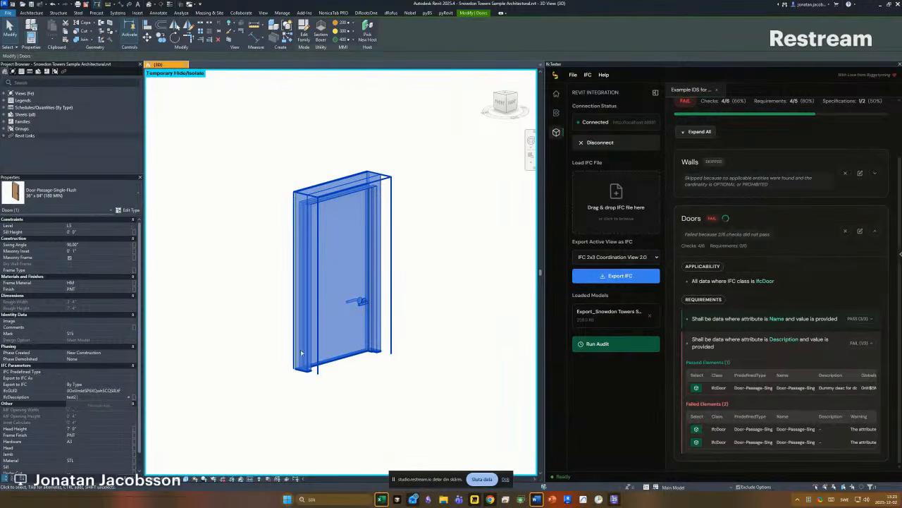
click(621, 278)
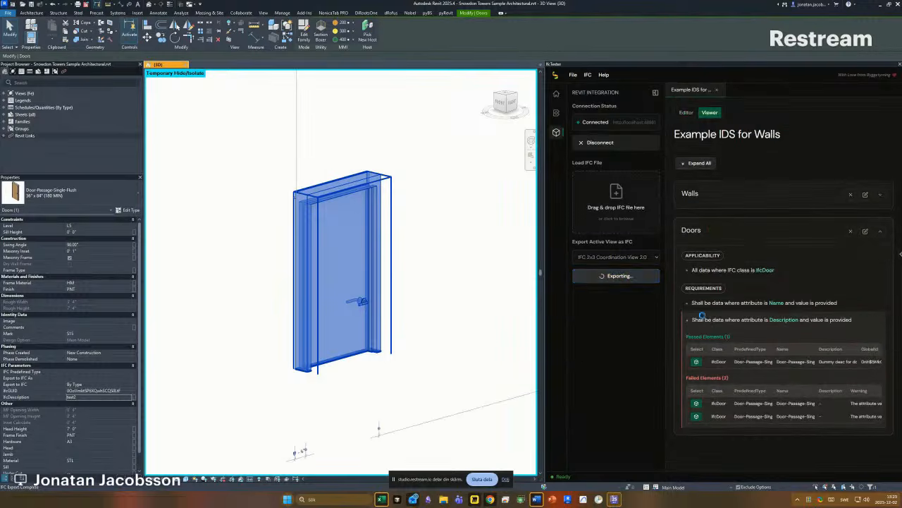
- Select the remaining failed door from the audit results, set its IfcDescription to "es 3" and re-export the view for audit
scroll(717, 386, down, 1)
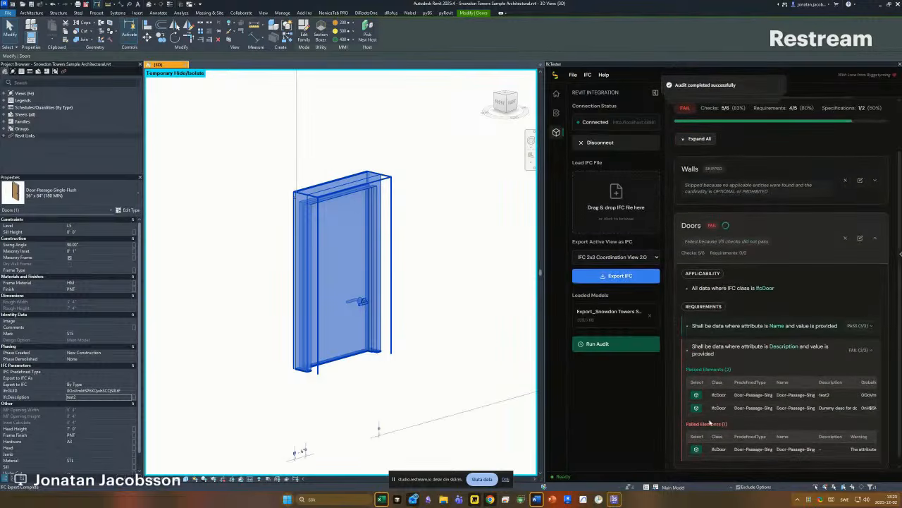
click(695, 450)
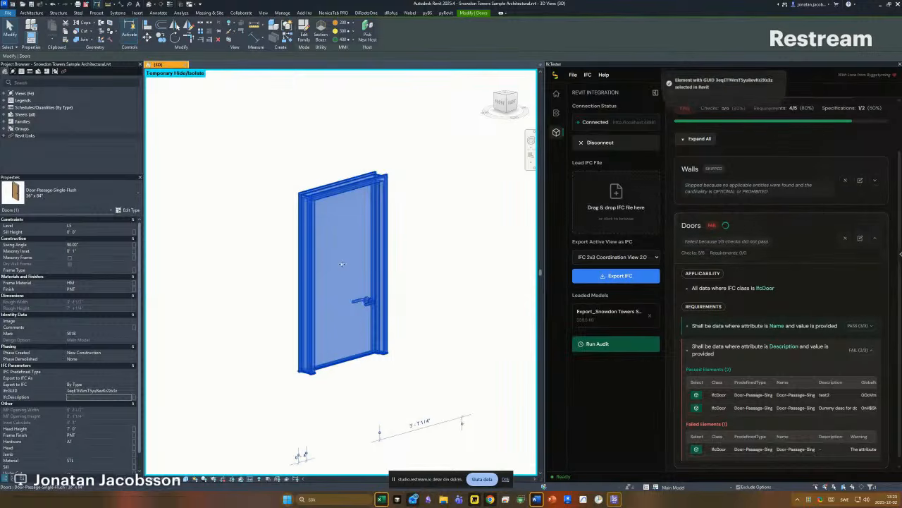
click(85, 396)
text(es)
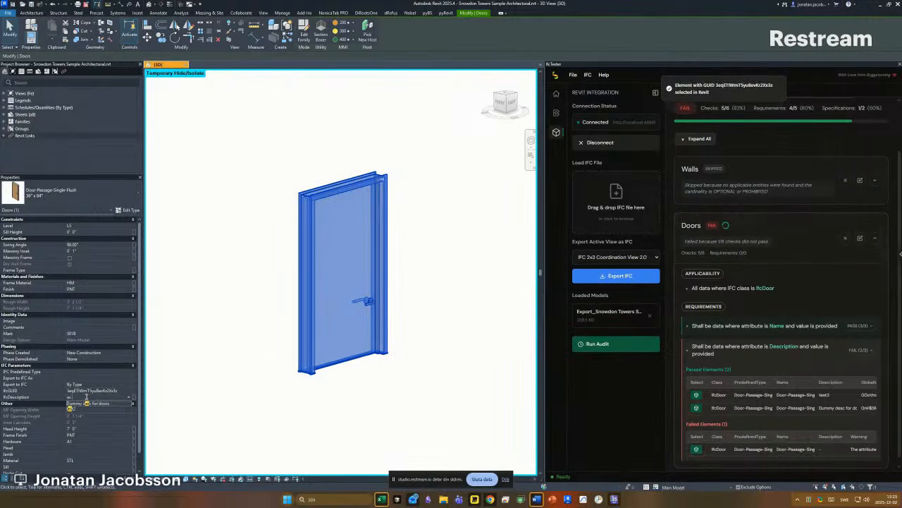
text(t3)
click(630, 279)
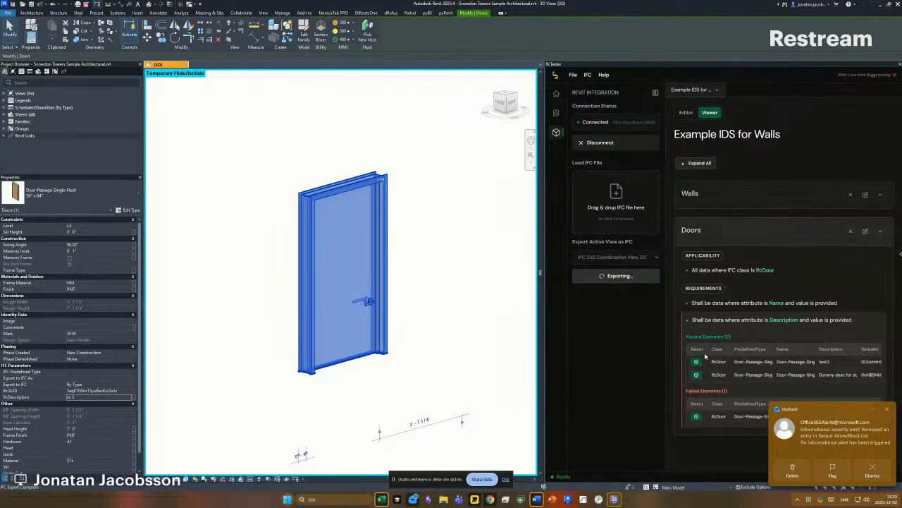
scroll(752, 265, down, 1)
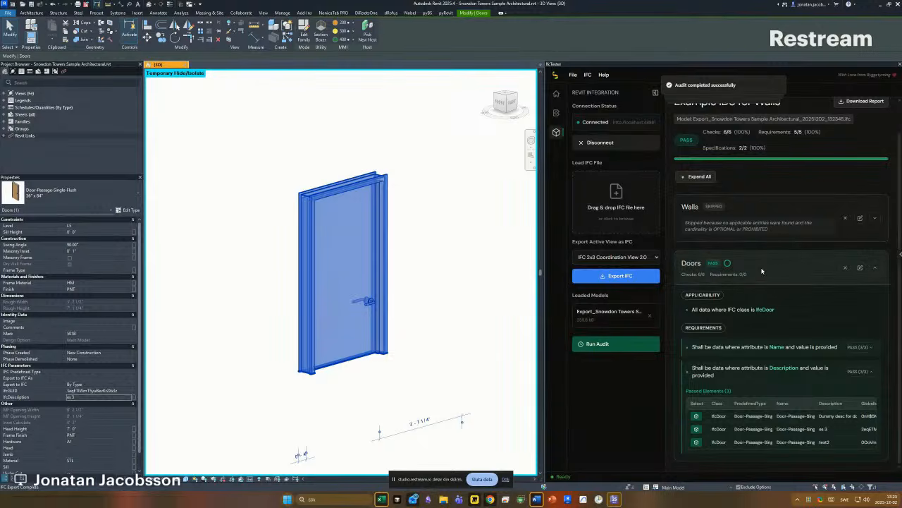
- Restore the hidden elements in the 3D view, dismiss the save reminder and export the full view as IFC for audit
click(762, 270)
click(801, 298)
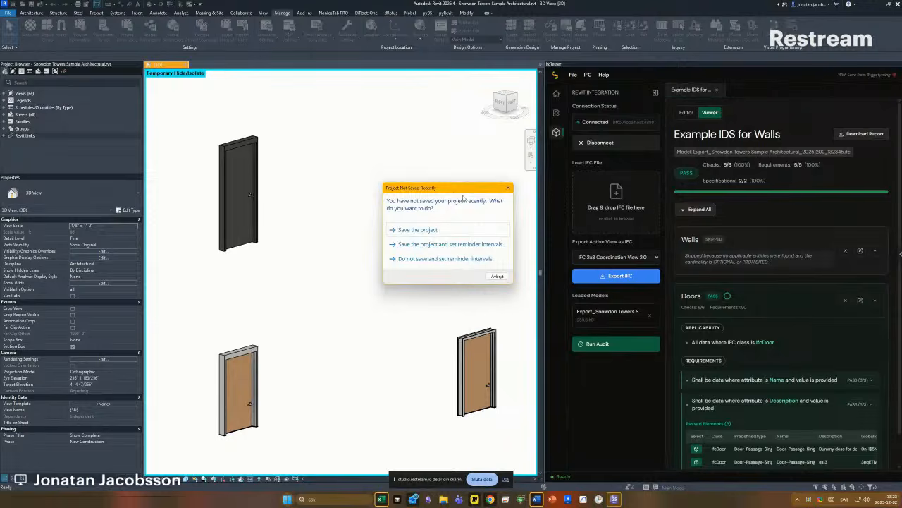
click(497, 275)
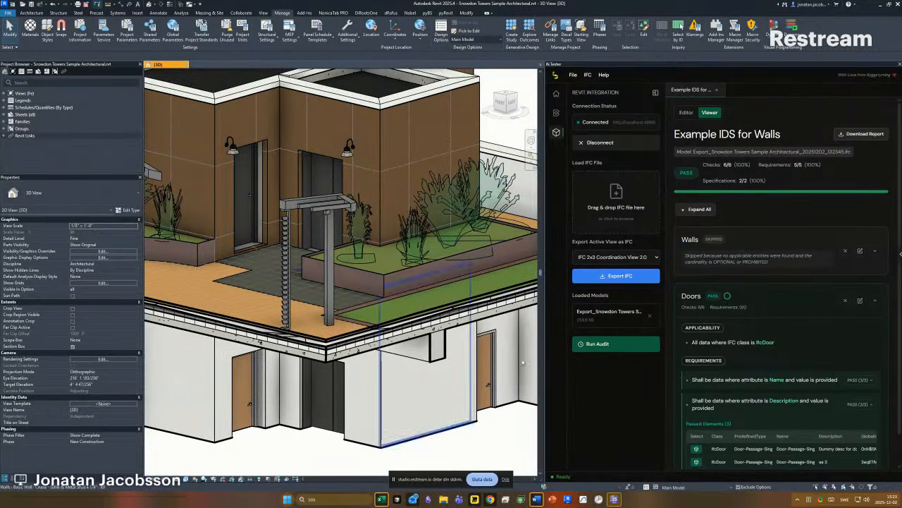
click(618, 276)
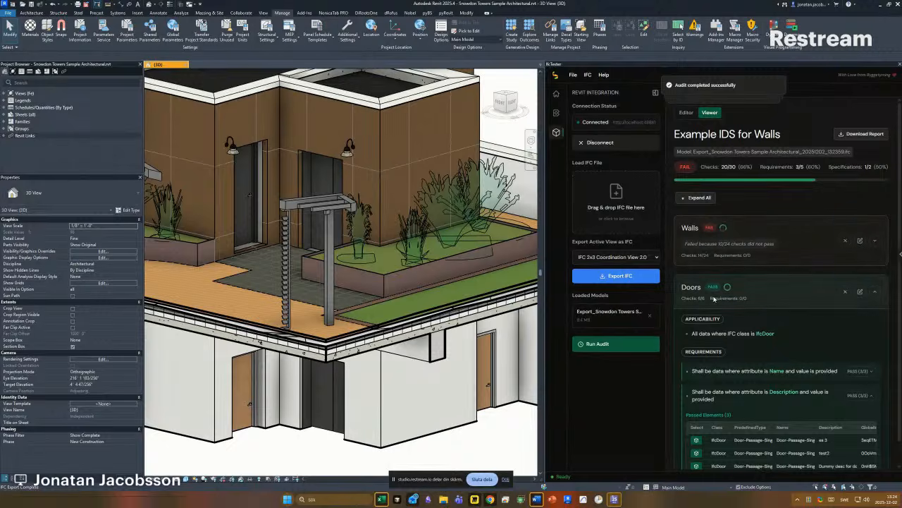
scroll(357, 248, down, 5)
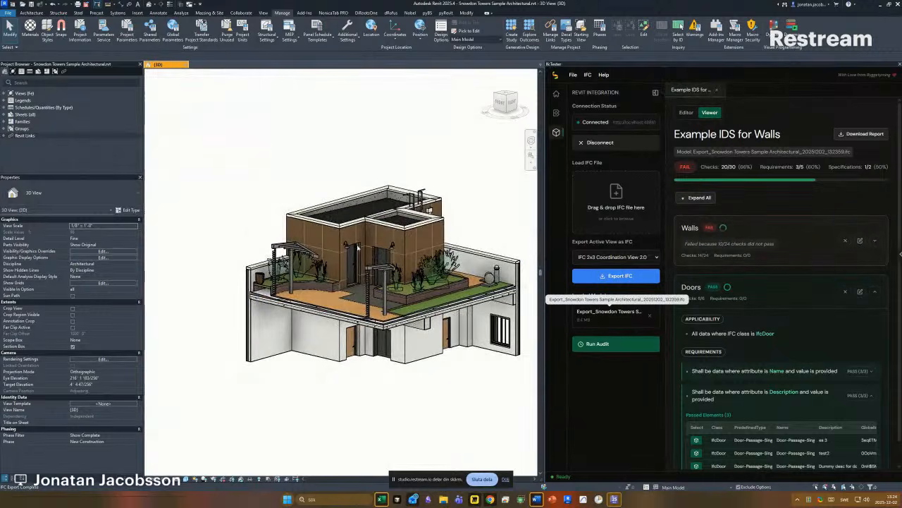
- Inspect Revit's own IFC export settings with the IFC 2x3 Coordination View 2.0 setup and close them without exporting
click(9, 13)
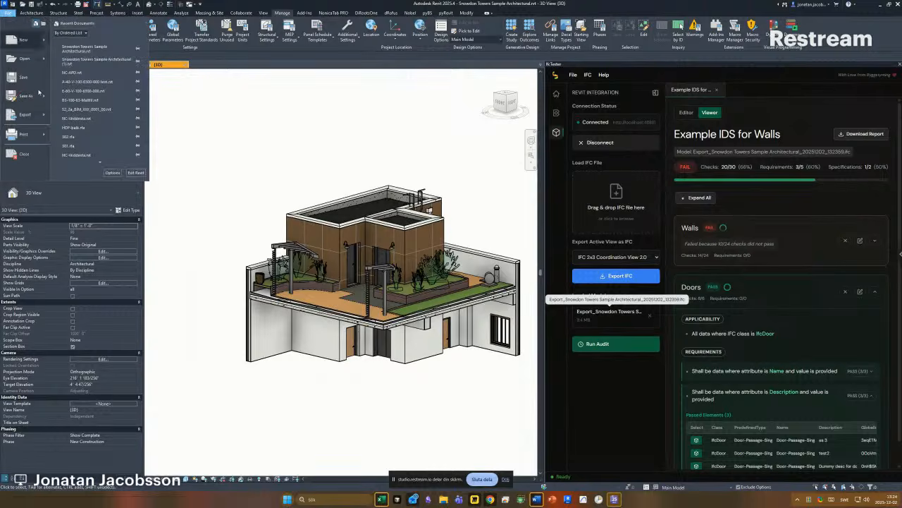
mouse_move(34, 114)
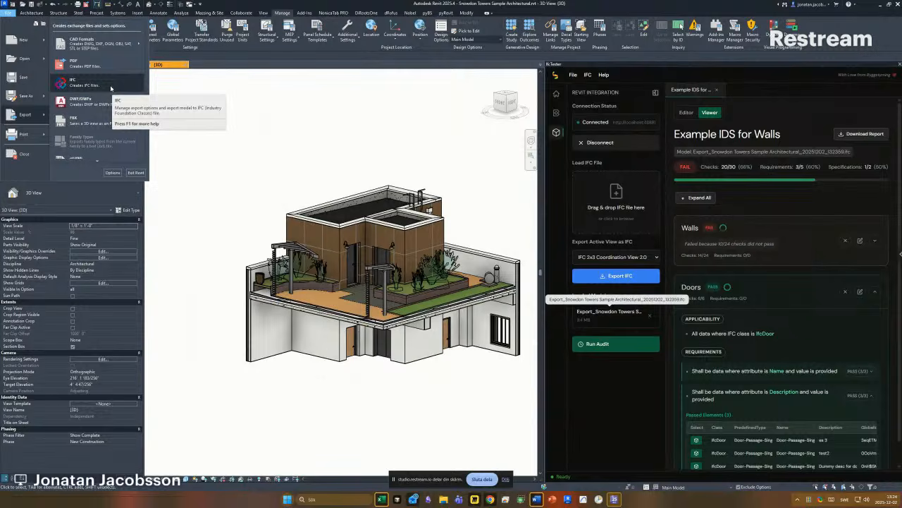
click(111, 88)
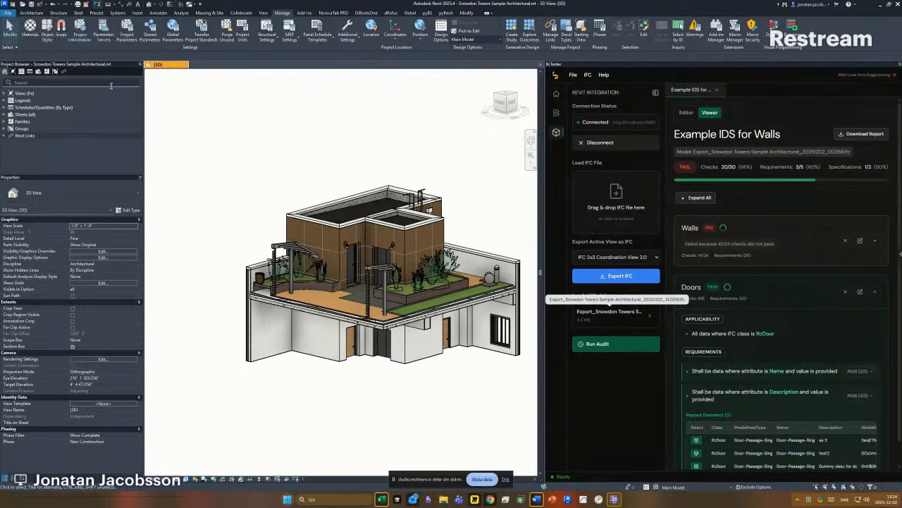
click(385, 156)
scroll(381, 177, up, 1)
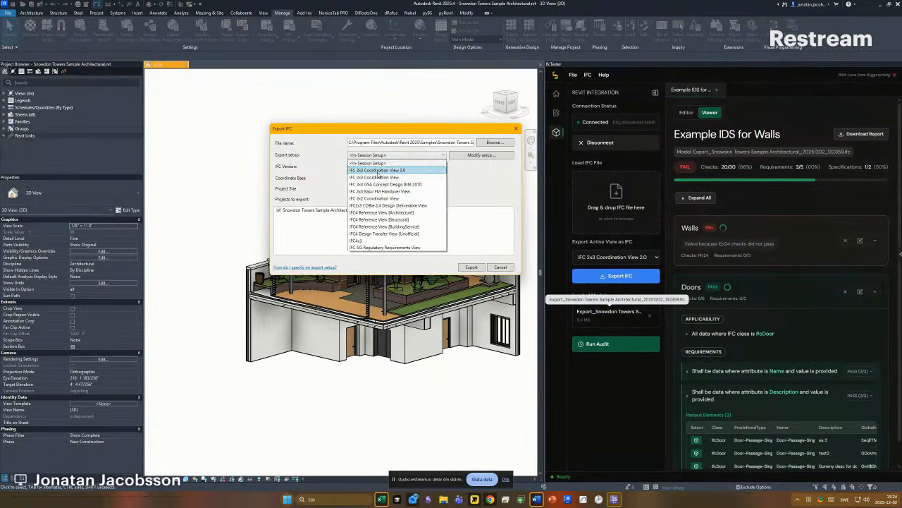
click(381, 169)
drag(449, 138, 480, 140)
click(516, 128)
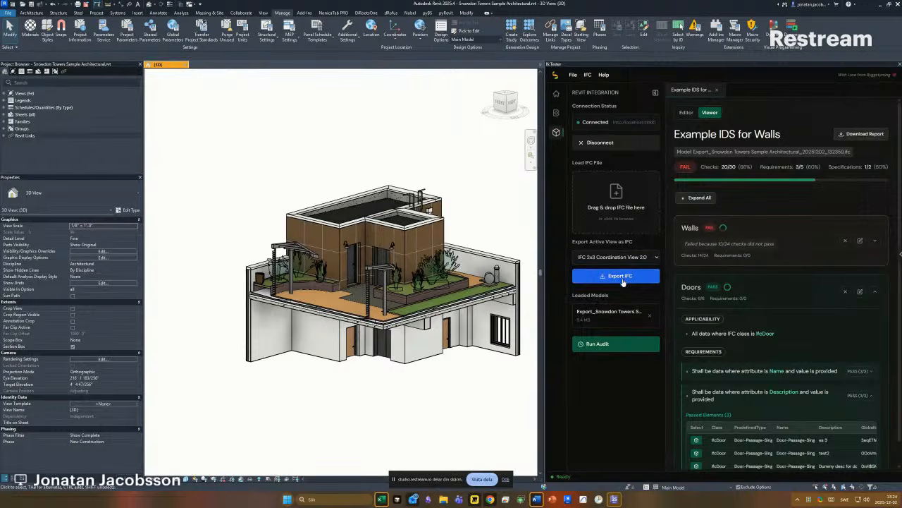
- Remove the loaded Snowdon Towers export from the loaded models and load the external file Your IFC model.ifc instead
click(650, 317)
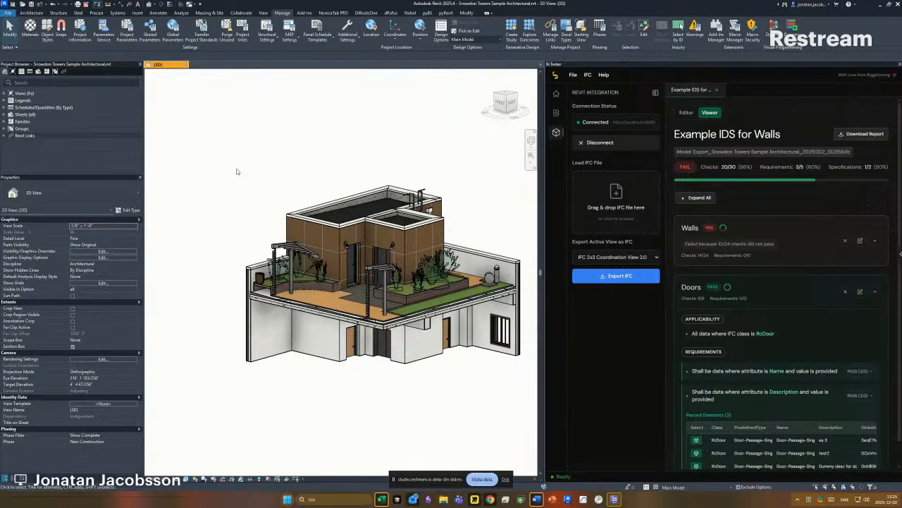
click(616, 194)
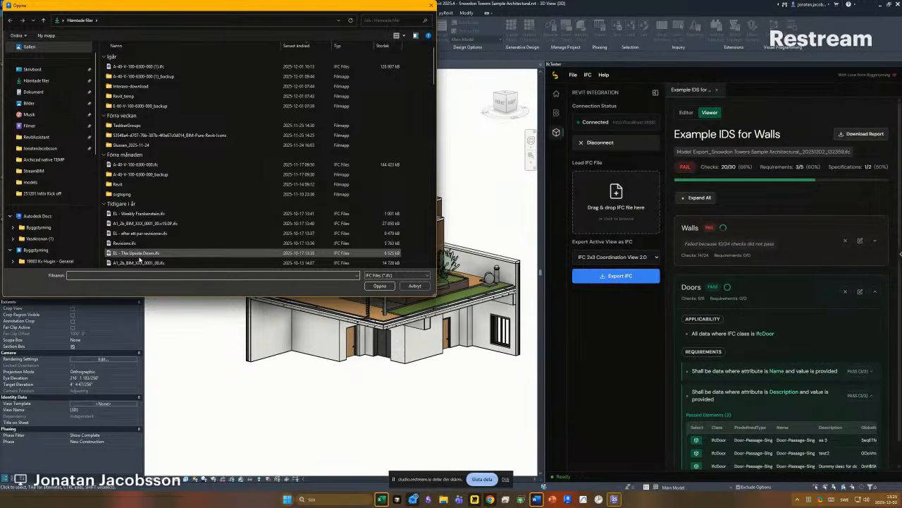
scroll(179, 236, down, 3)
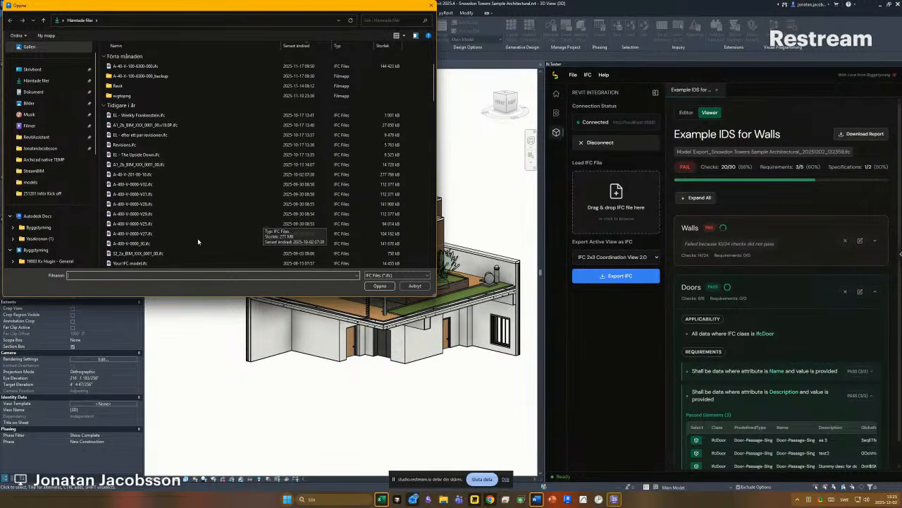
click(177, 243)
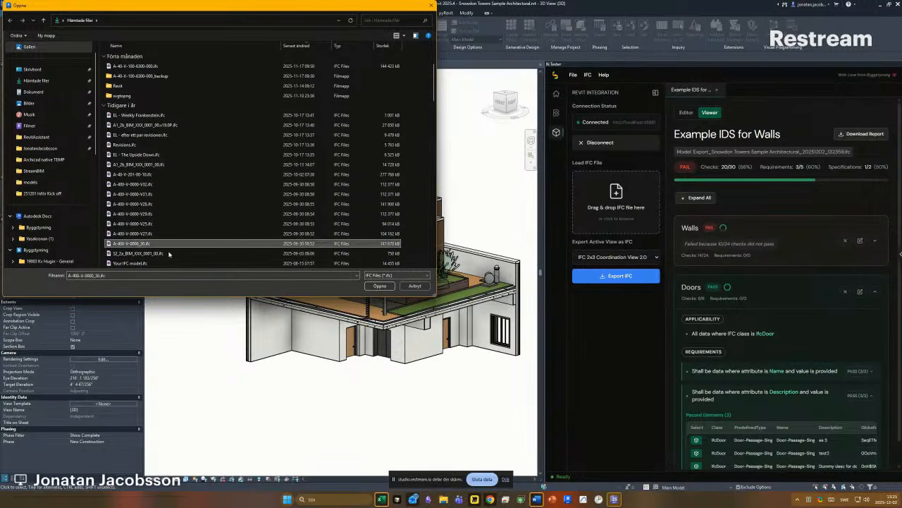
scroll(147, 213, down, 2)
click(147, 213)
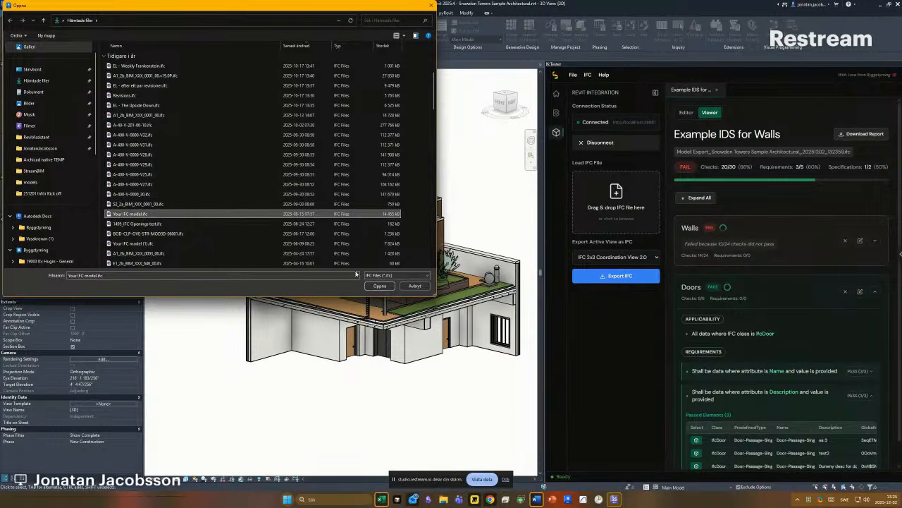
click(380, 286)
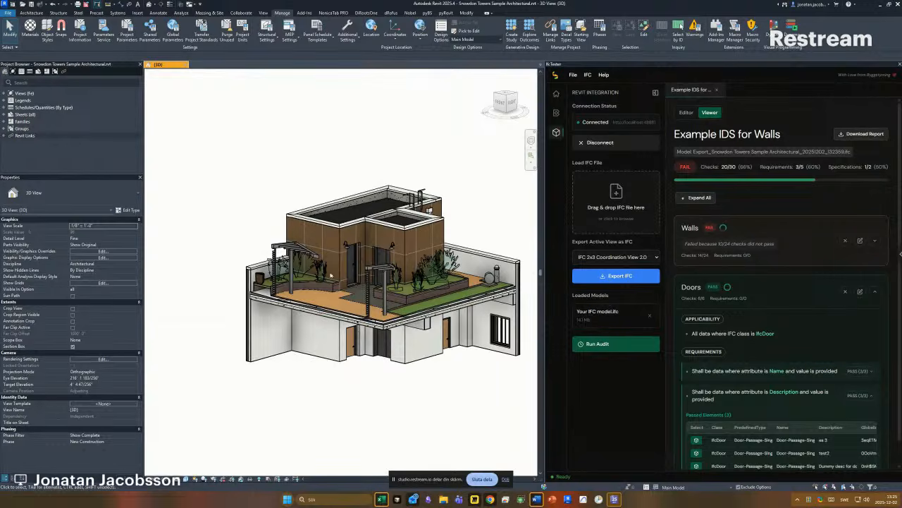
- Audit the loaded external model against the IDS, collapse the Doors results and expand the Walls results
click(608, 344)
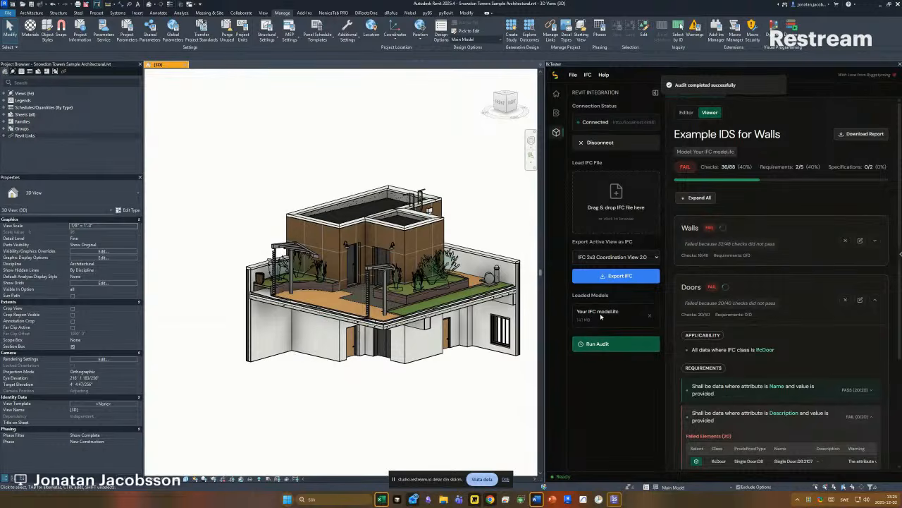
click(767, 302)
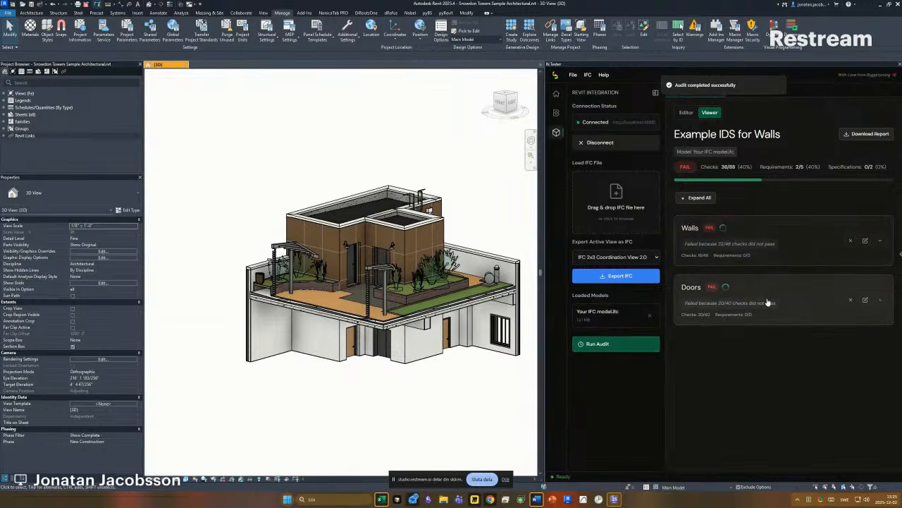
click(791, 254)
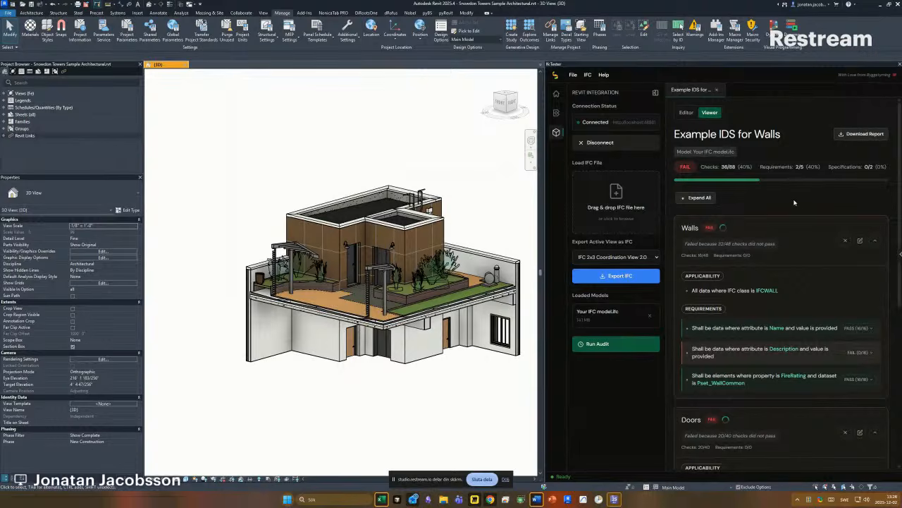
- Remove the external IFC model from the loaded models and close the Example IDS for Walls document
click(650, 317)
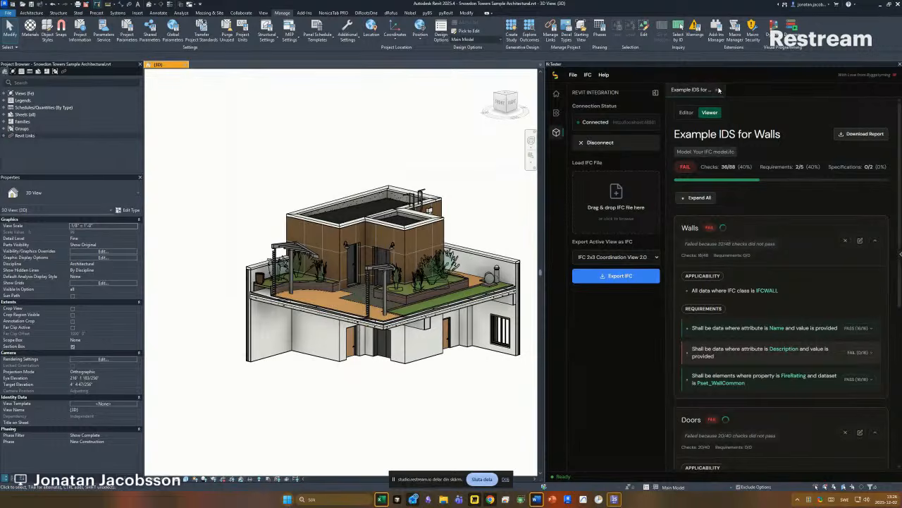
click(716, 90)
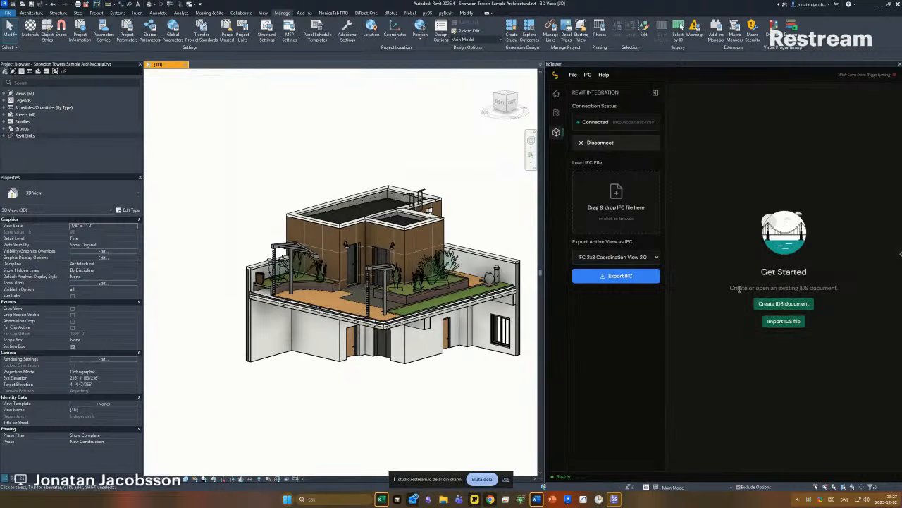
drag(730, 287, 840, 289)
click(842, 290)
middle_drag(451, 175, 424, 163)
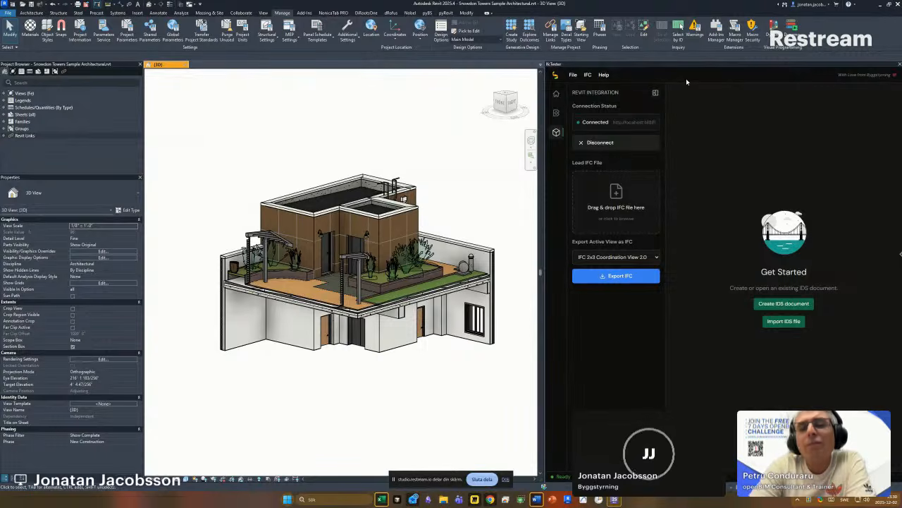
- Compare the plugin's export configurations with those in Revit's own IFC export, choosing IFC 2x3 Coordination View 2.0 in both
click(635, 258)
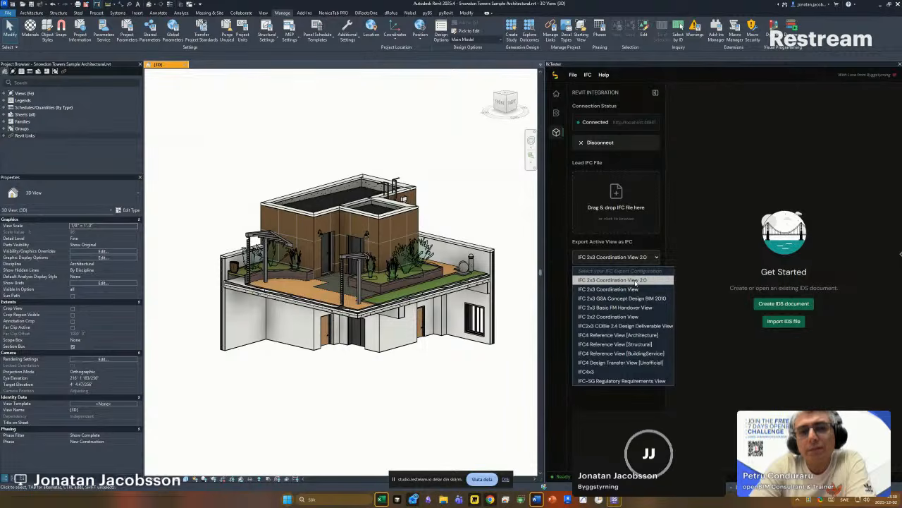
click(635, 280)
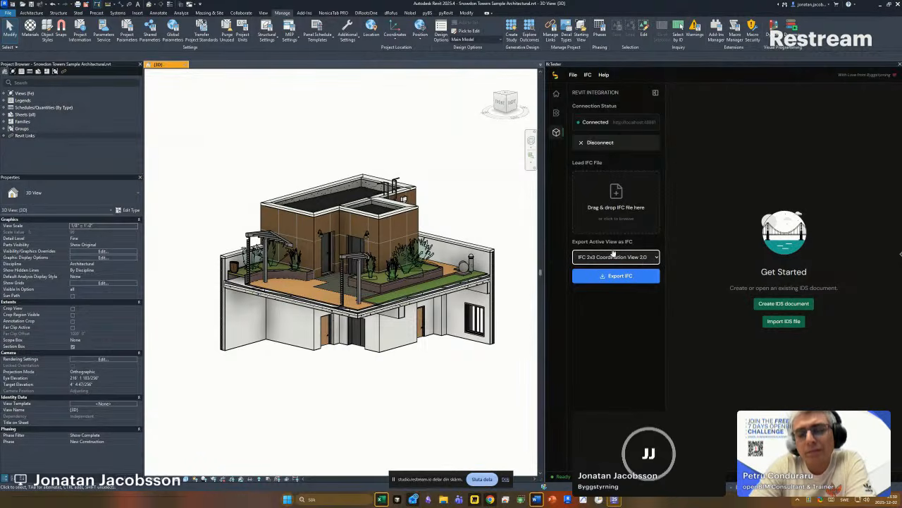
click(9, 13)
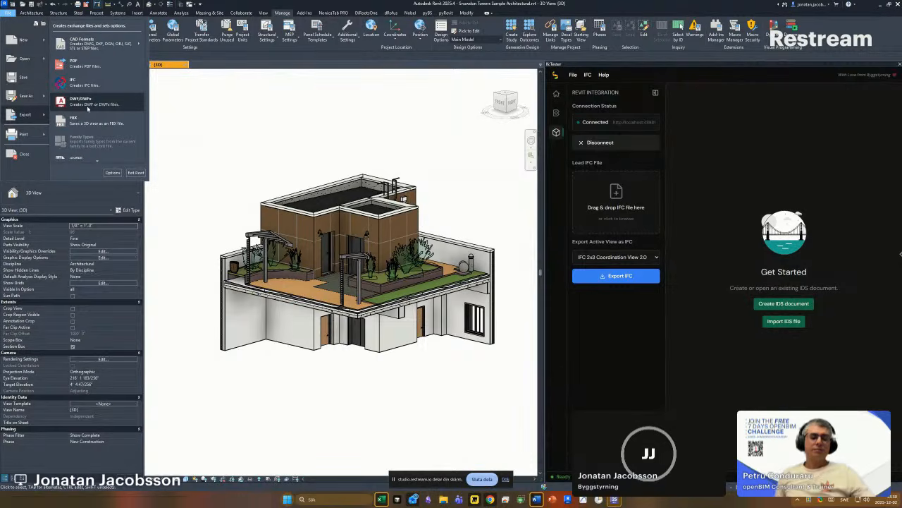
click(330, 144)
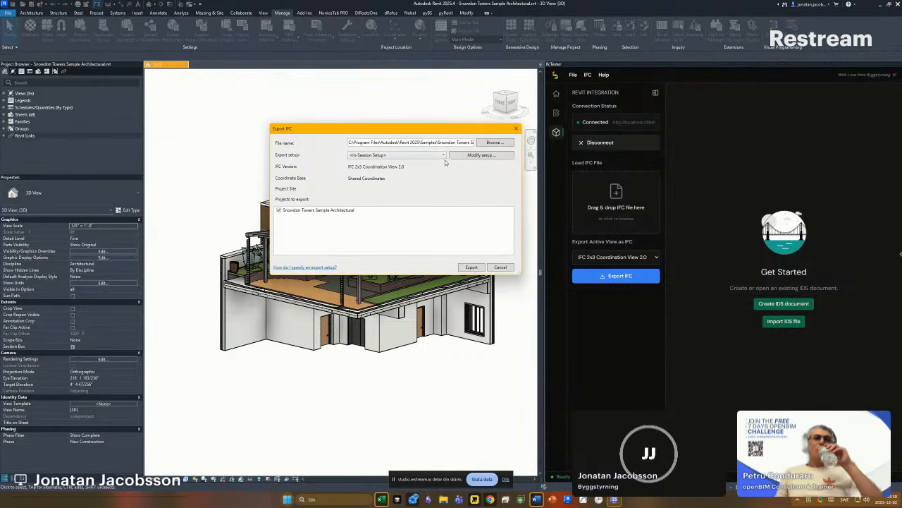
click(443, 155)
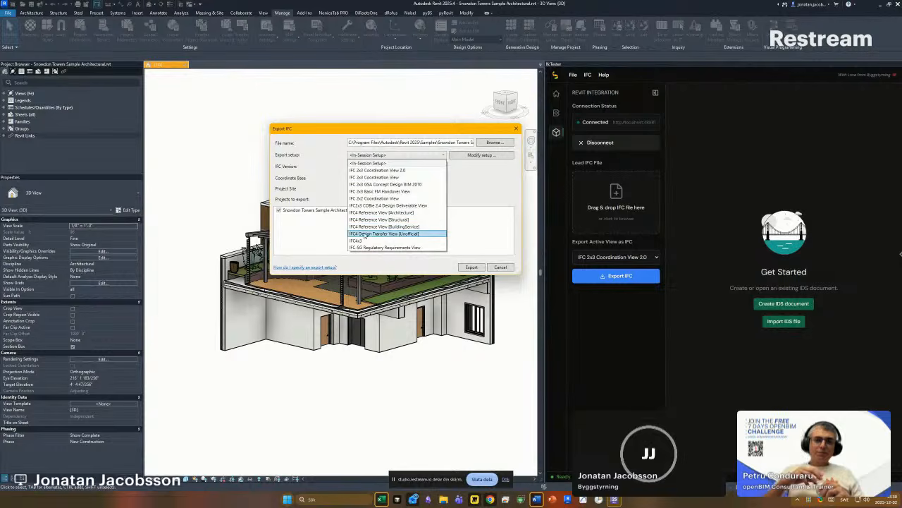
click(387, 170)
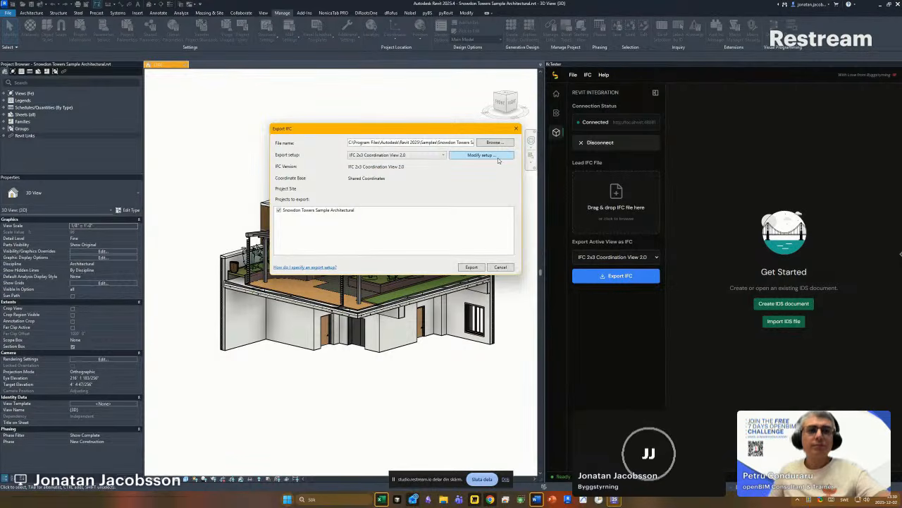
- Inspect the detailed settings of Revit's IFC 2x3 Coordination View 2.0 setup and close the export dialogs without exporting
click(498, 157)
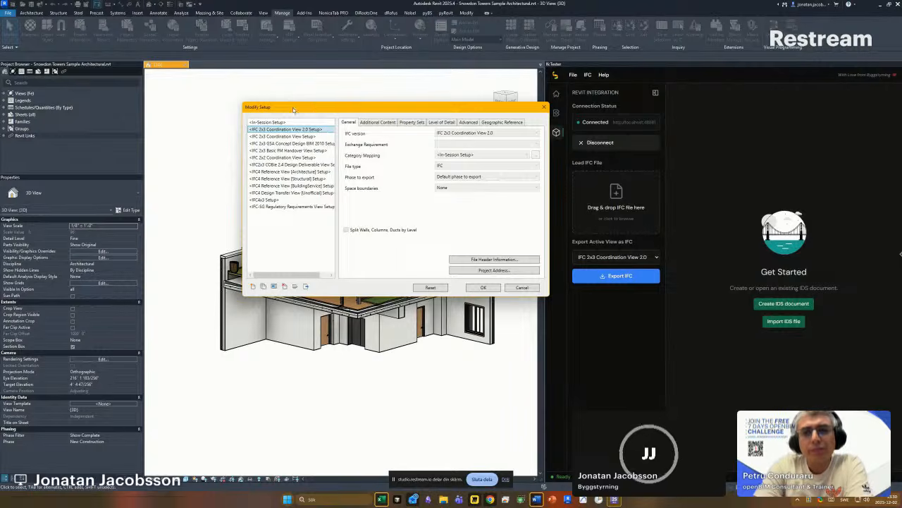
drag(316, 107, 250, 114)
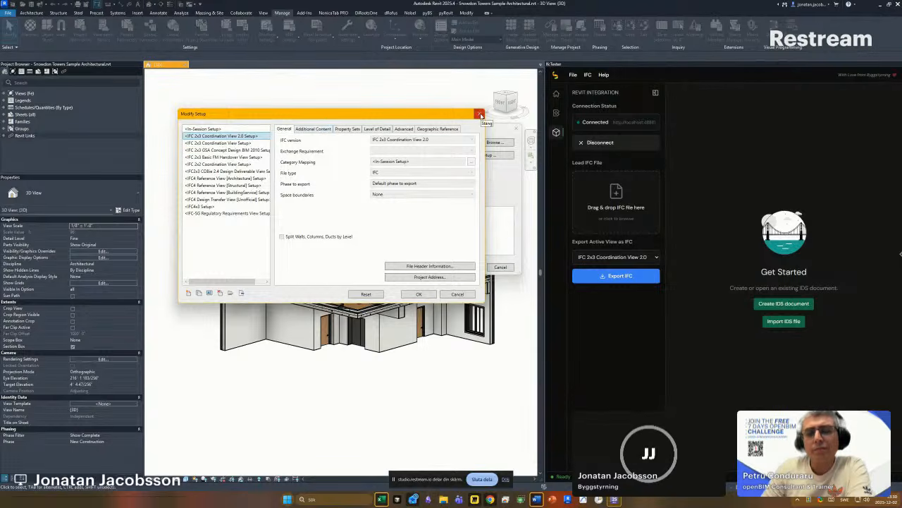
click(479, 114)
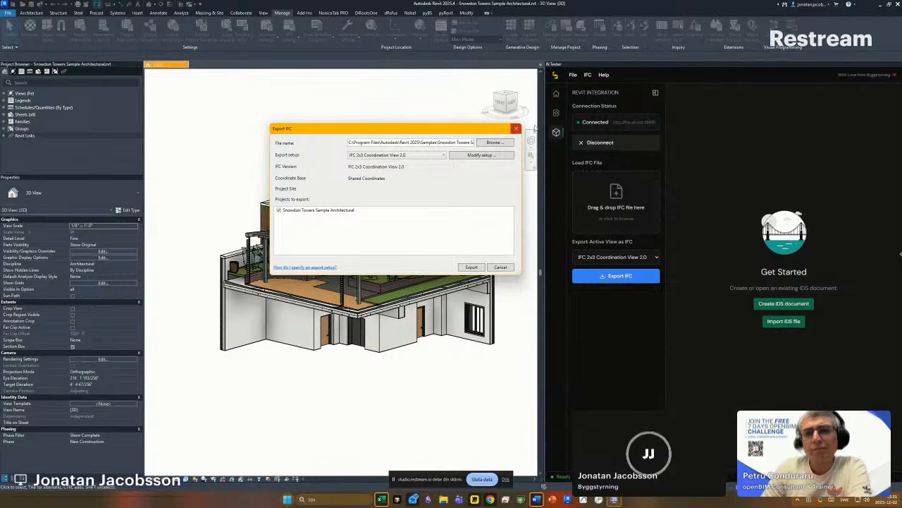
click(516, 129)
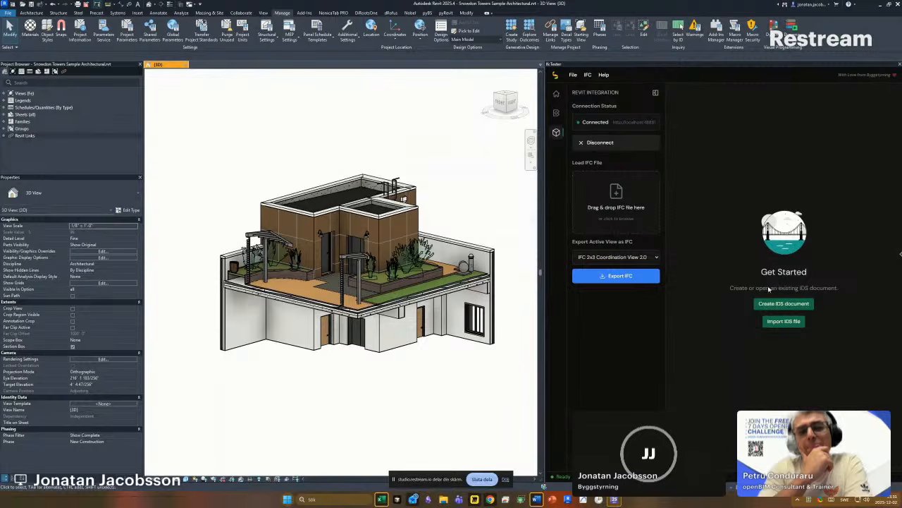
- Export the active 3D view as IFC with the IFC 2x3 Coordination View 2.0 configuration and import Example_IDS_for_Walls.ids
click(621, 277)
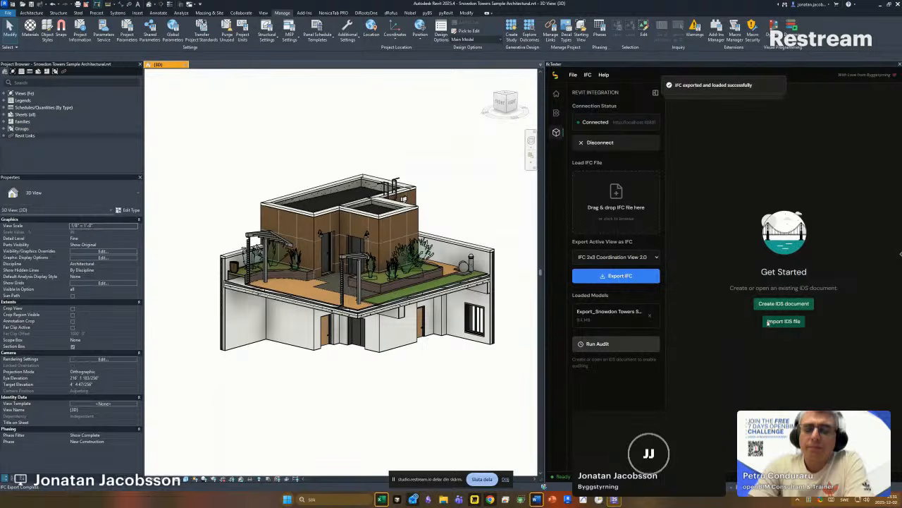
click(788, 323)
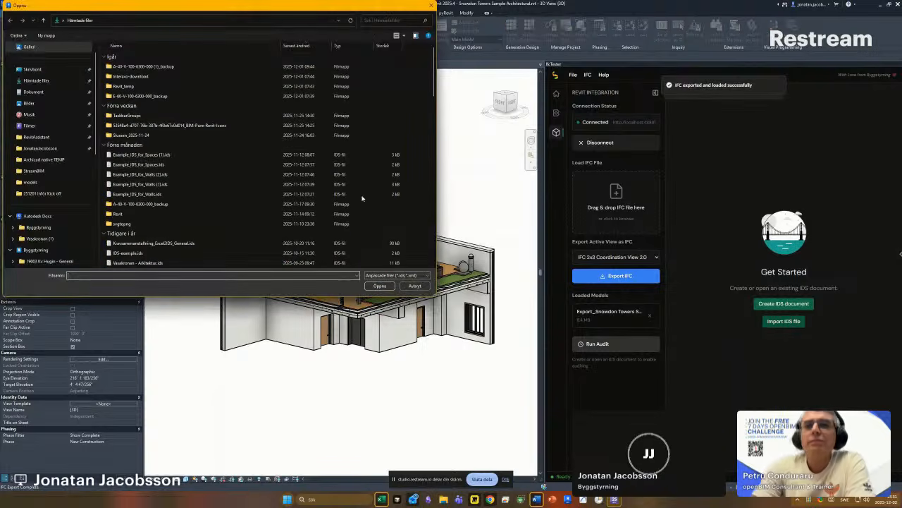
double_click(145, 195)
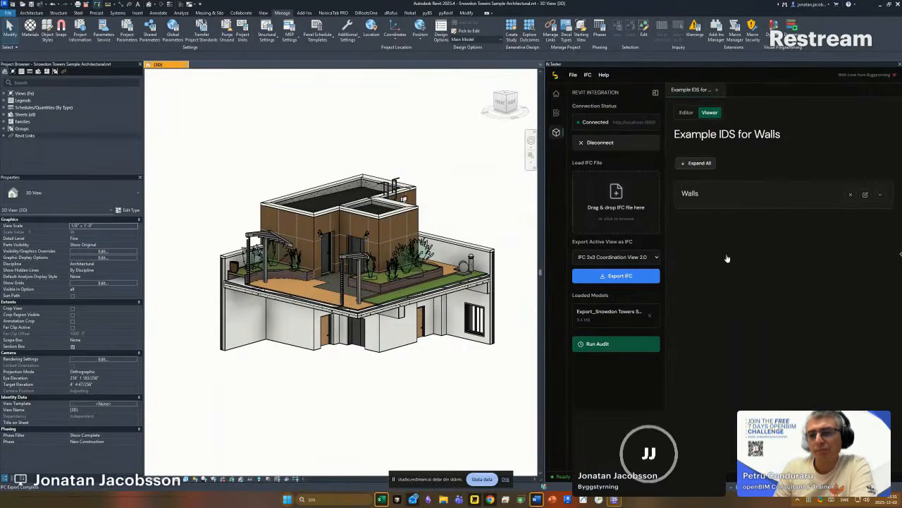
- Expand the Walls specification, audit the exported model against it and list the elements checked for the Description requirement
click(750, 194)
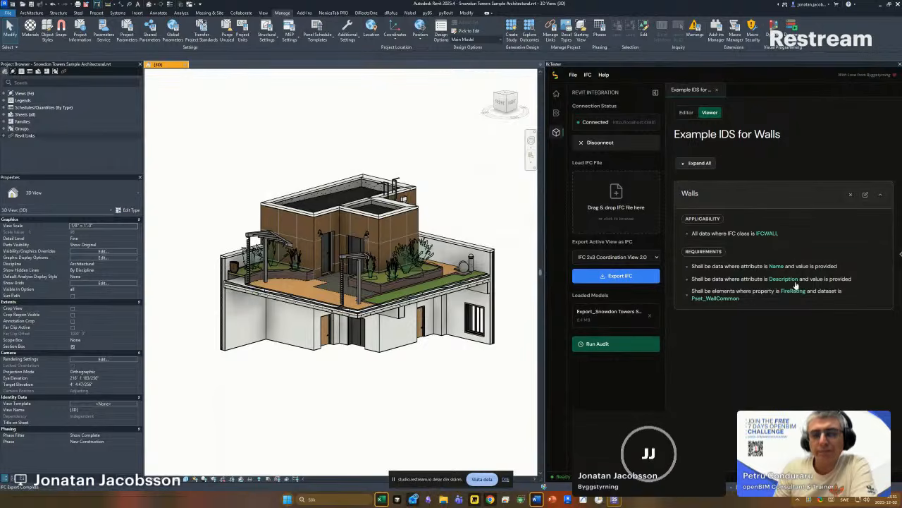
click(614, 341)
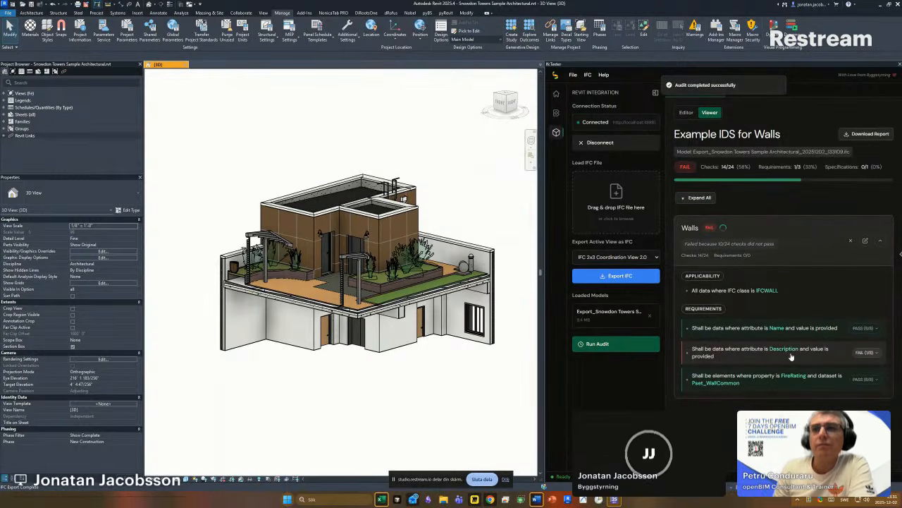
click(791, 356)
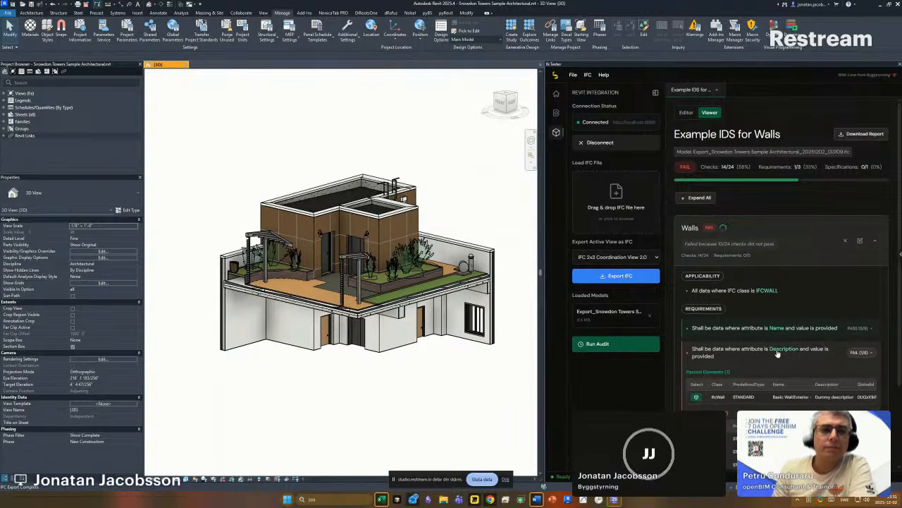